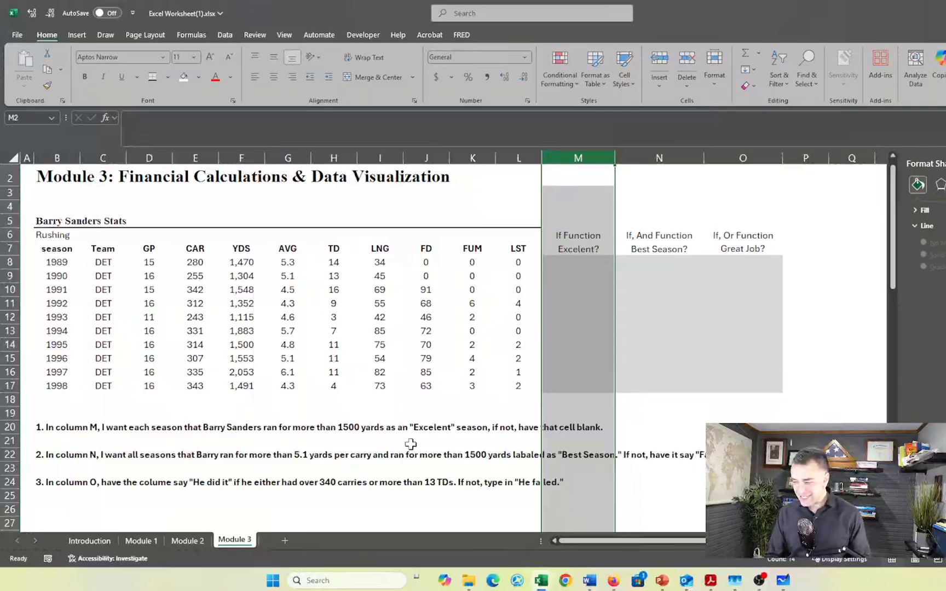
Begin an IF formula in cell M8 with the logical test F8>1500, ready for its value-if-true argument
scroll(572, 470, "right", 2)
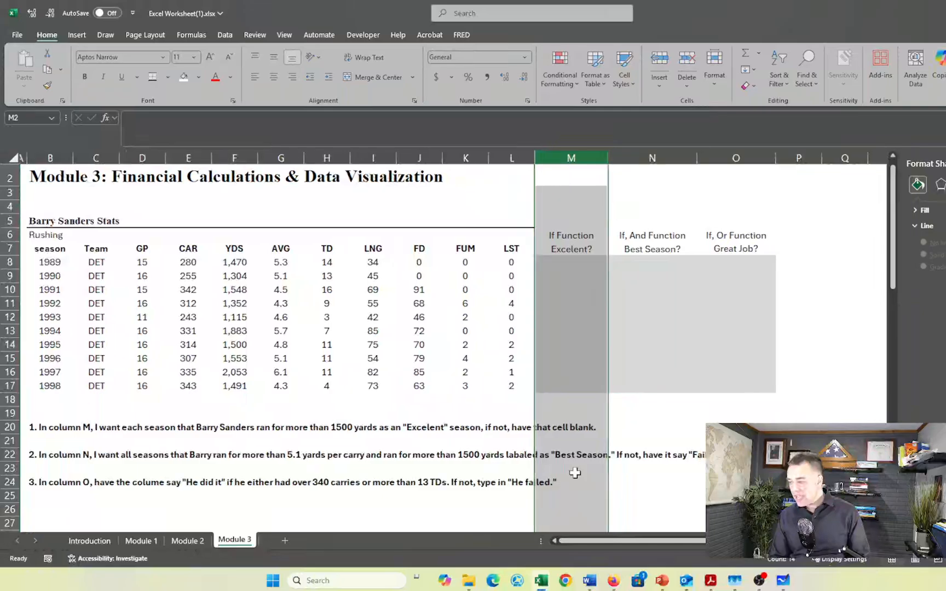
scroll(575, 473, "left", 3)
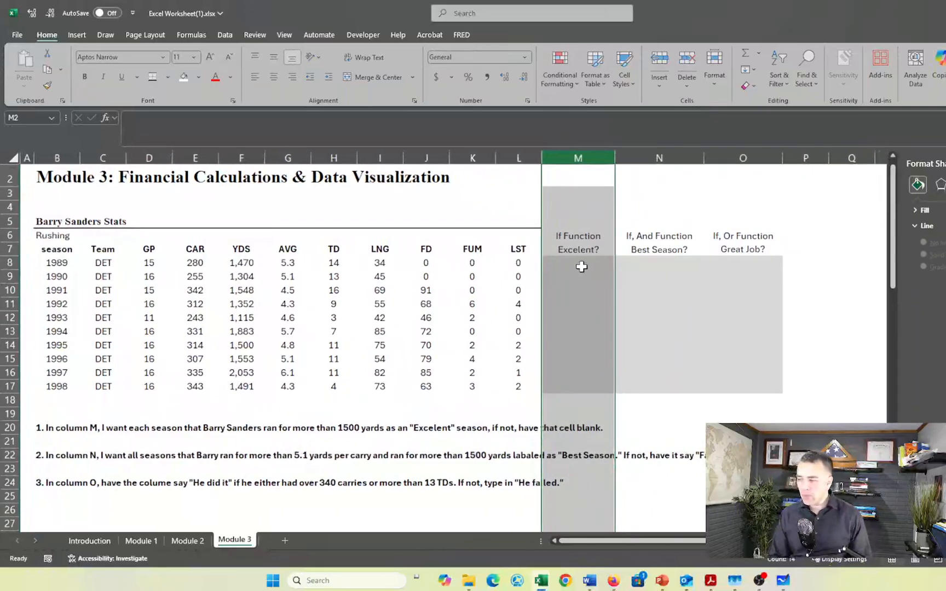
left_click(582, 267)
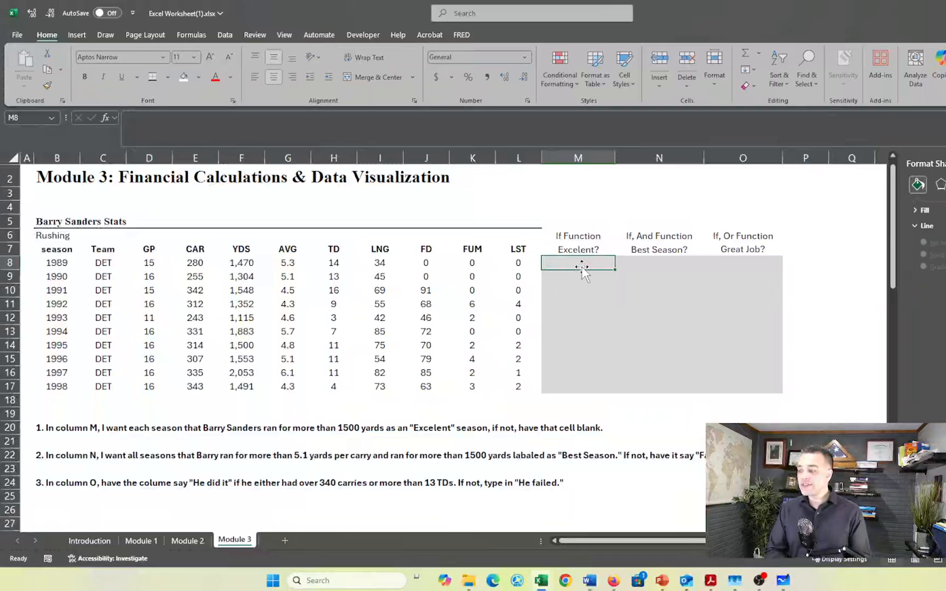
type("=")
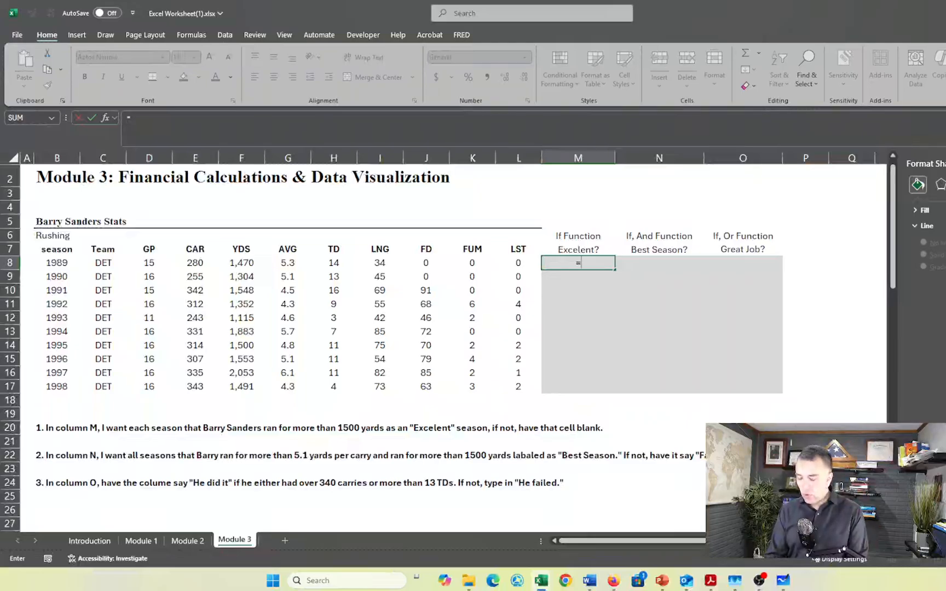
type("if")
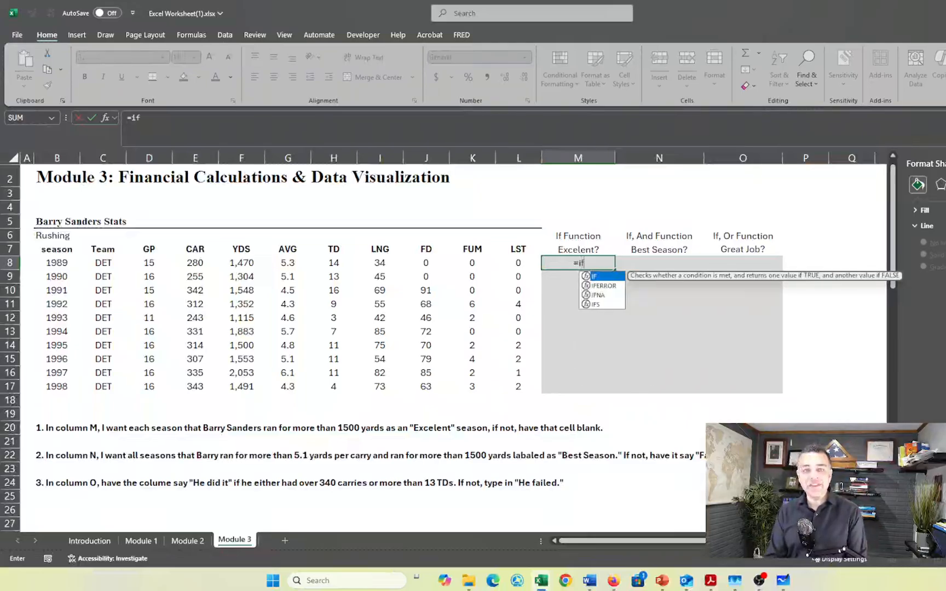
key("Tab")
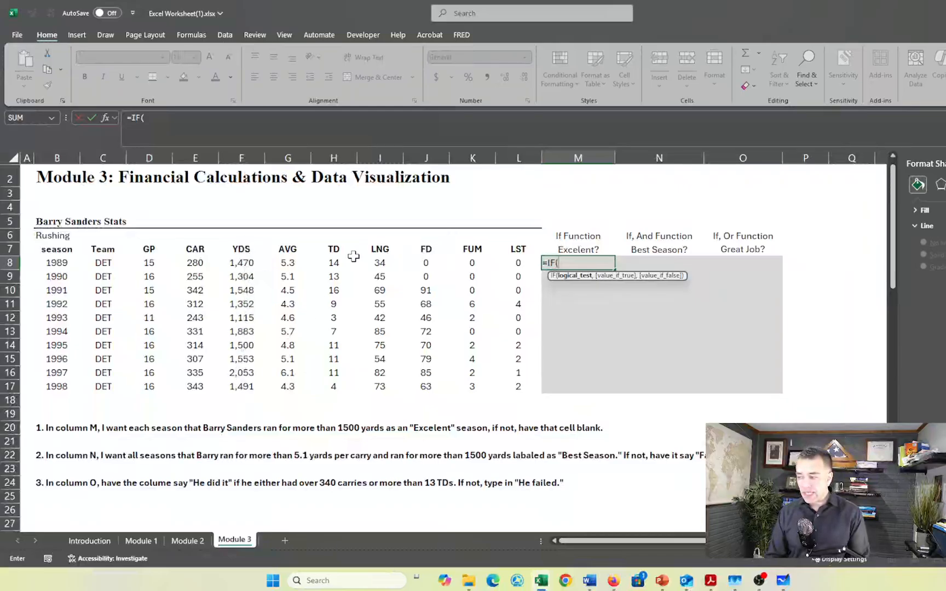
left_click(243, 263)
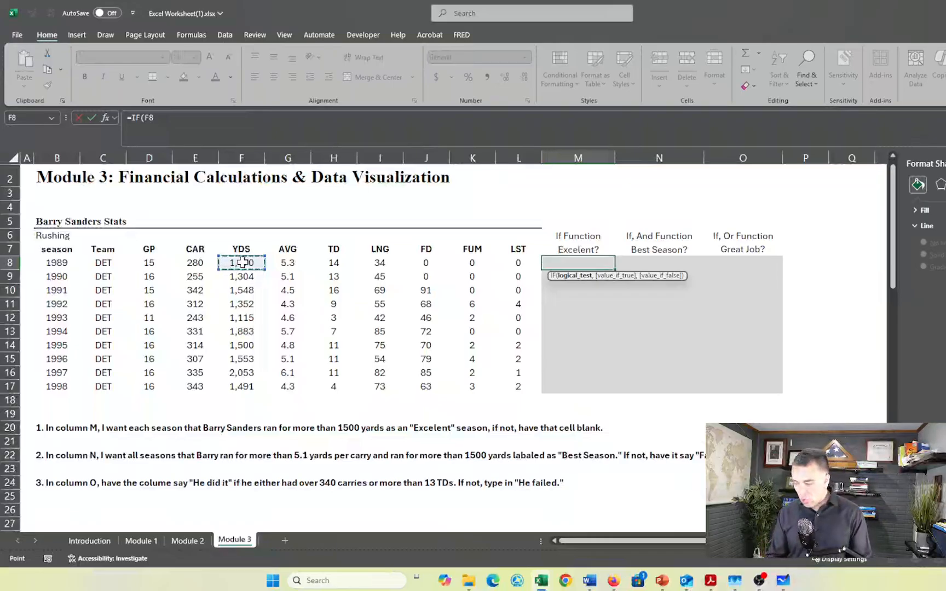
type(">")
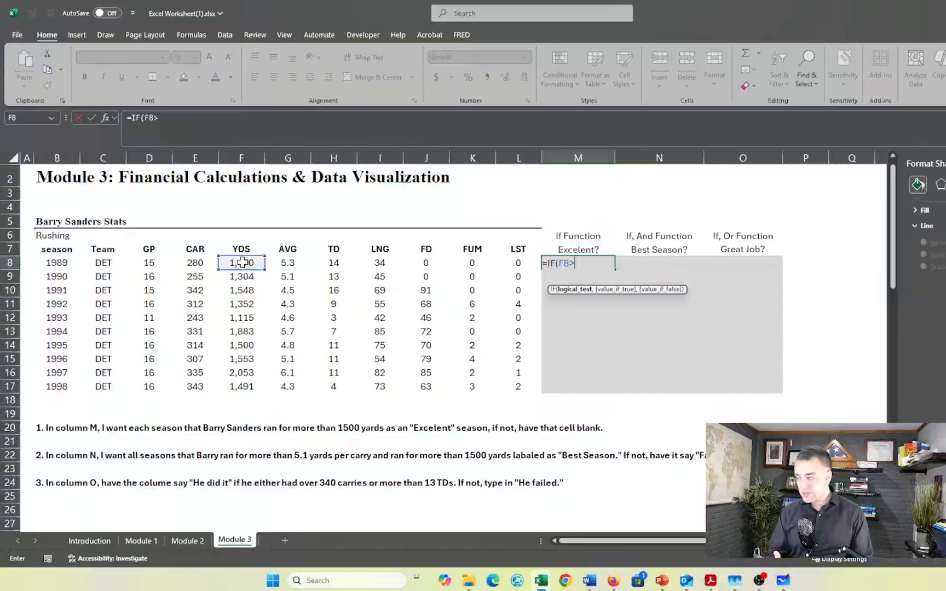
type("1500")
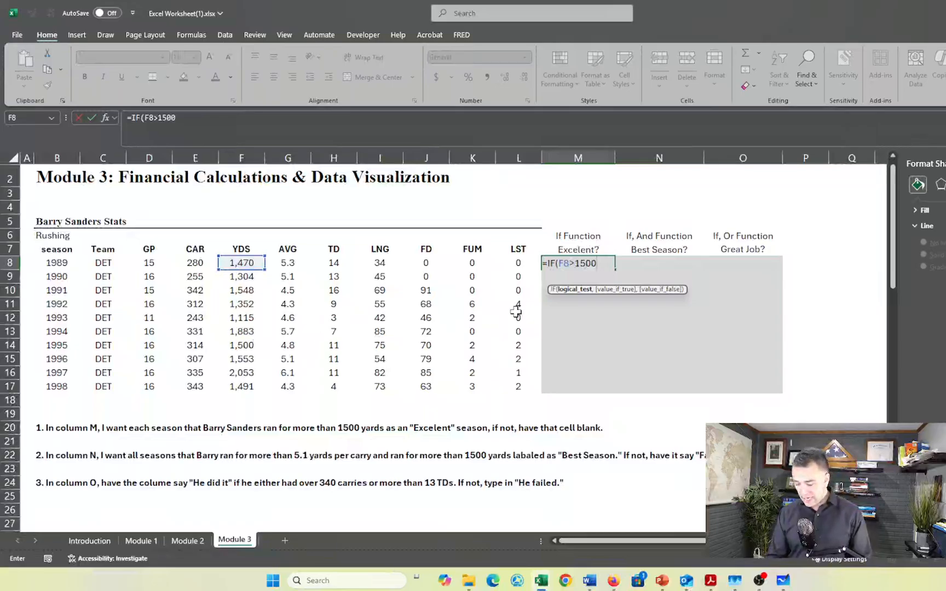
type(",")
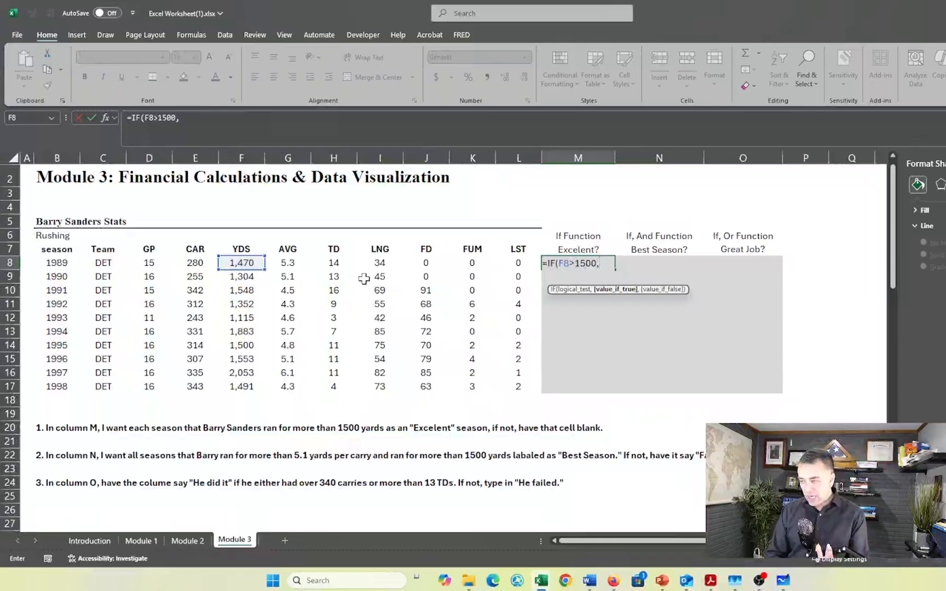
left_click(334, 264)
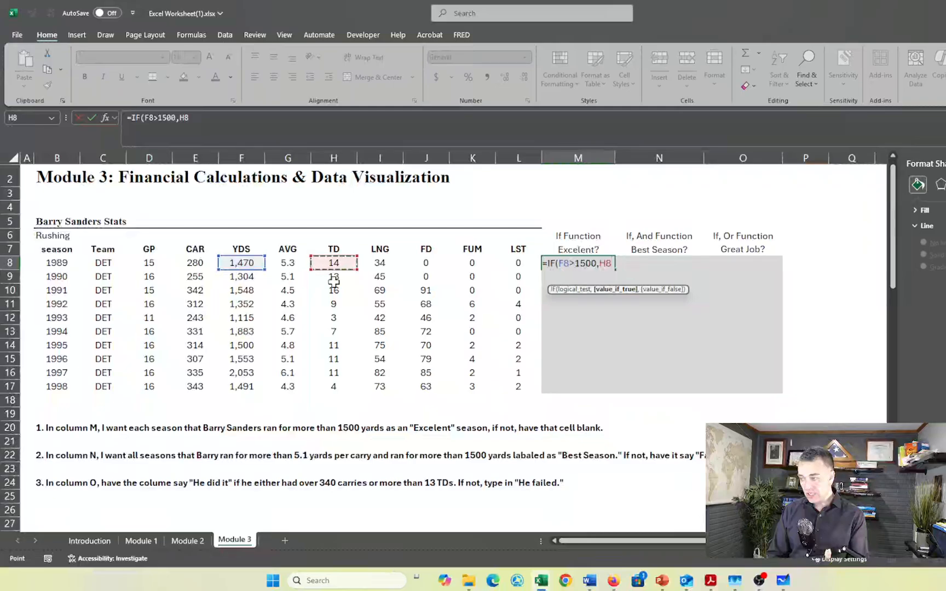
key("BackSpace")
key("BackSpace")
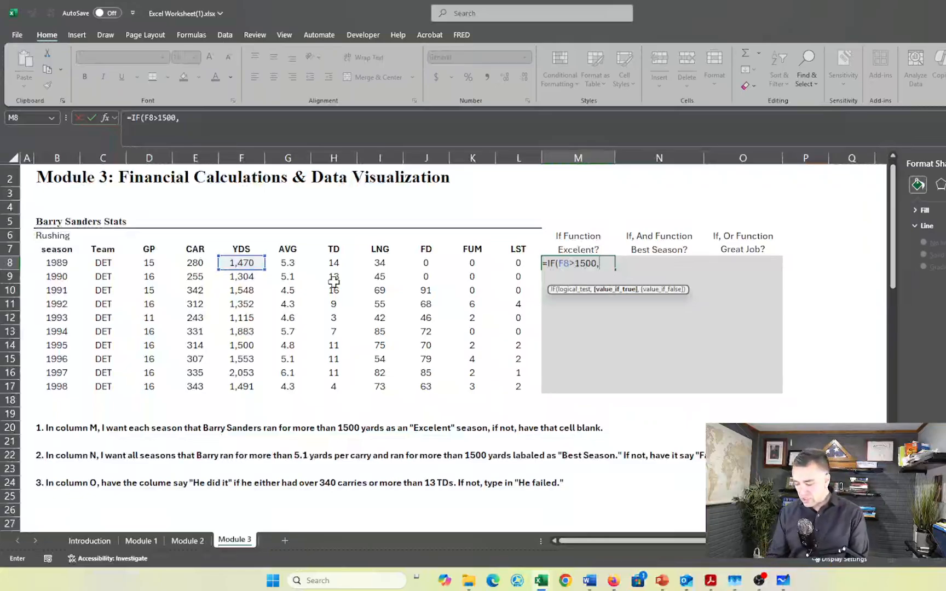
Complete the M8 formula so it returns "Excelent" when true and "-" when false, giving =IF(F8>1500,"Excelent","-")
type("\"E")
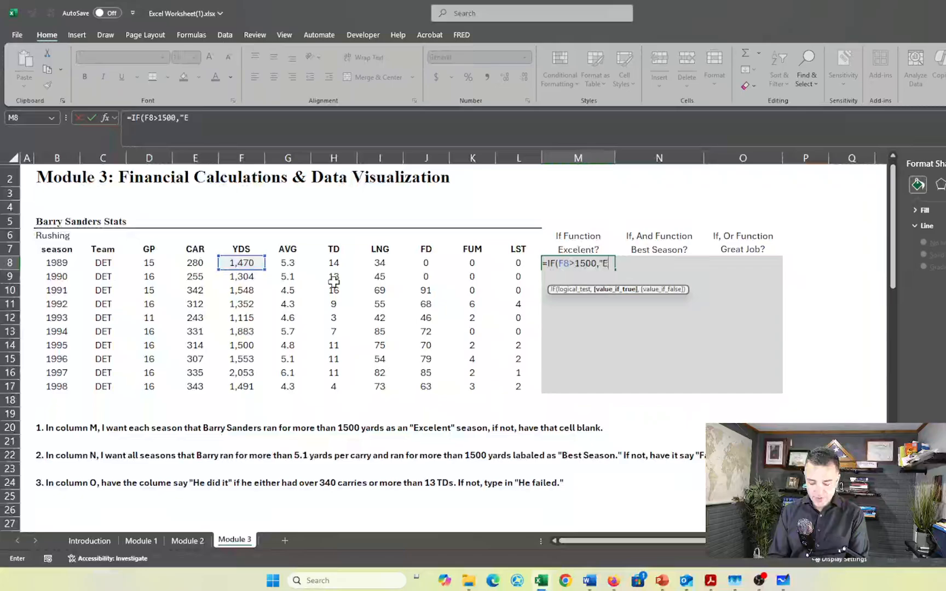
type("xc")
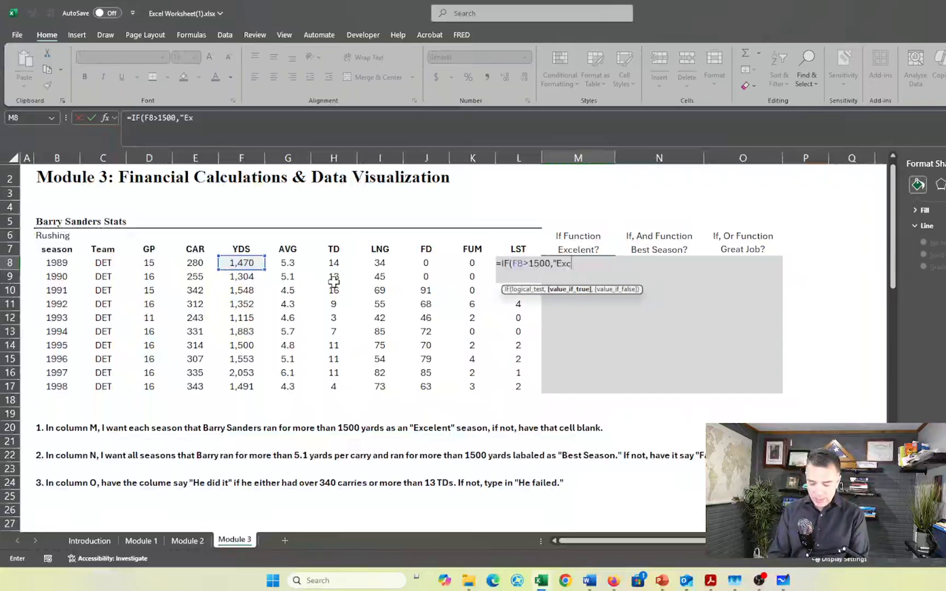
type("elent")
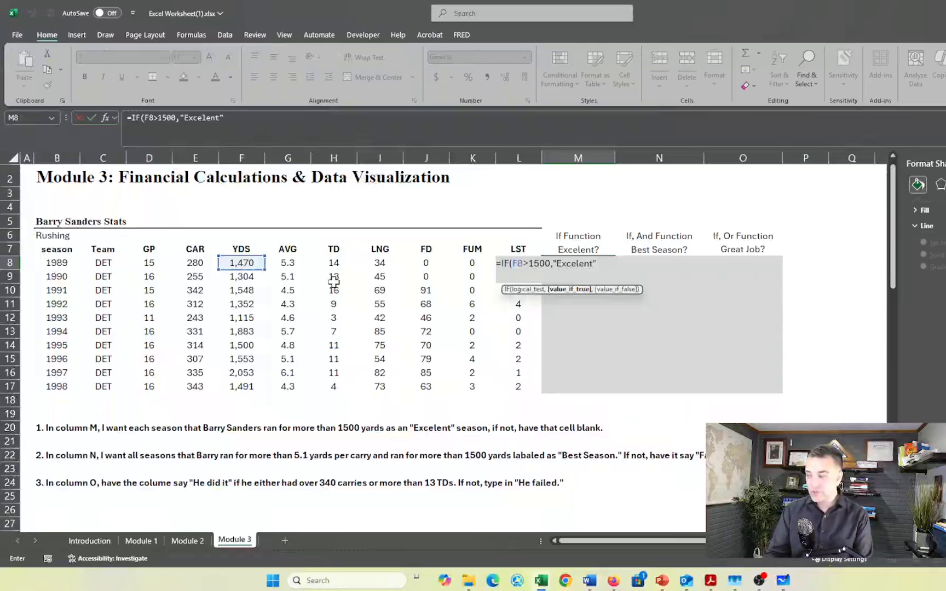
type(",")
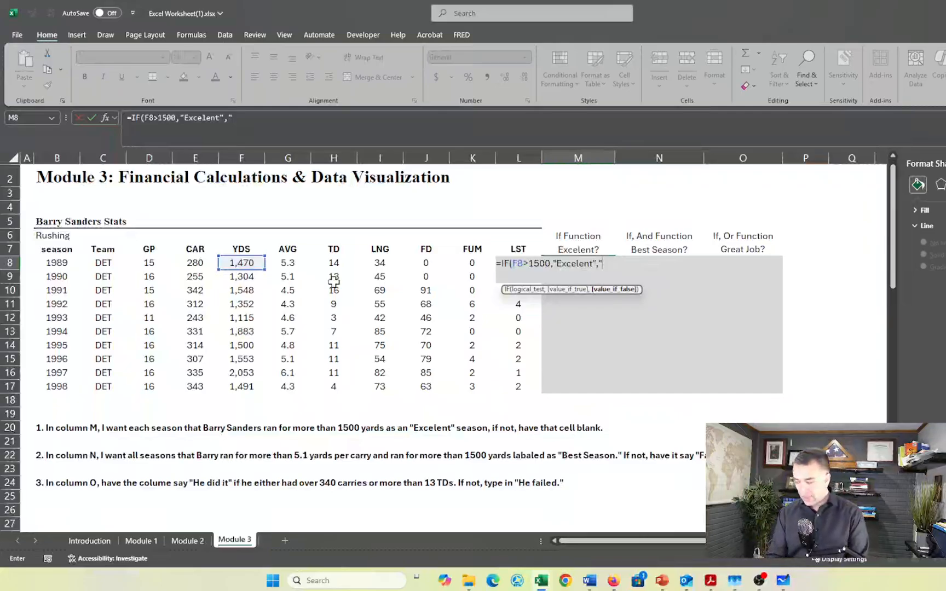
type("-")
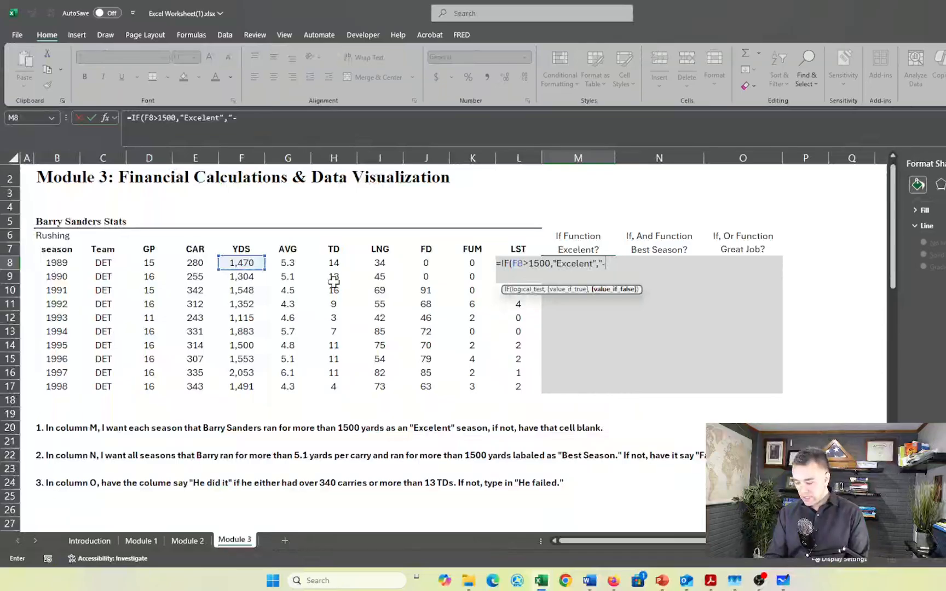
type("\")")
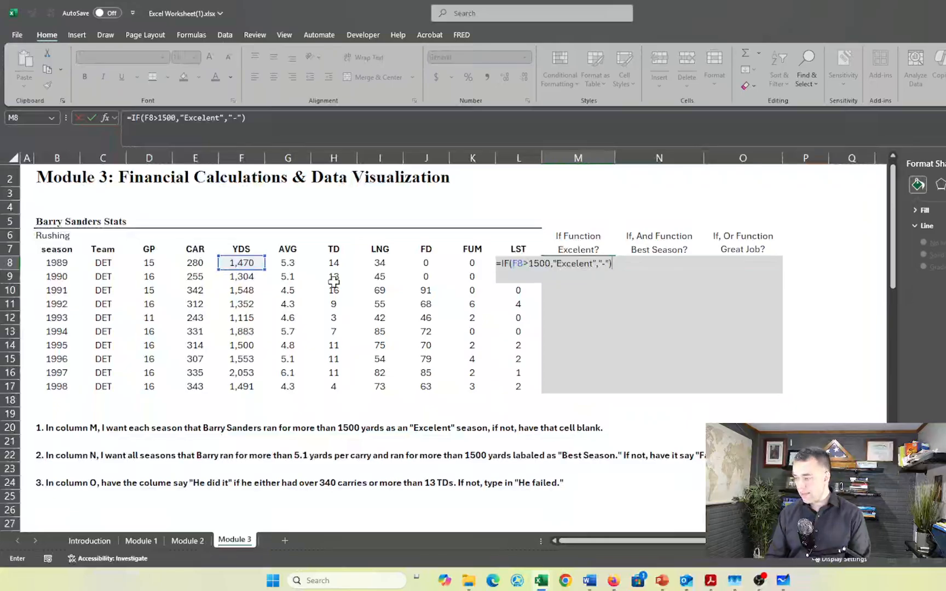
key("Return")
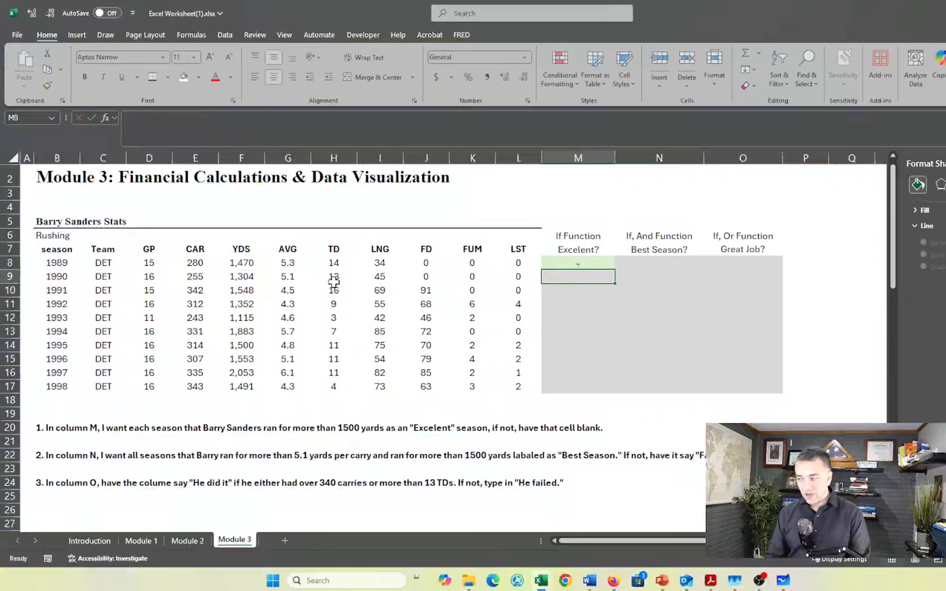
Fill the IF formula from M8 down through M17 for all the seasons
key("Up")
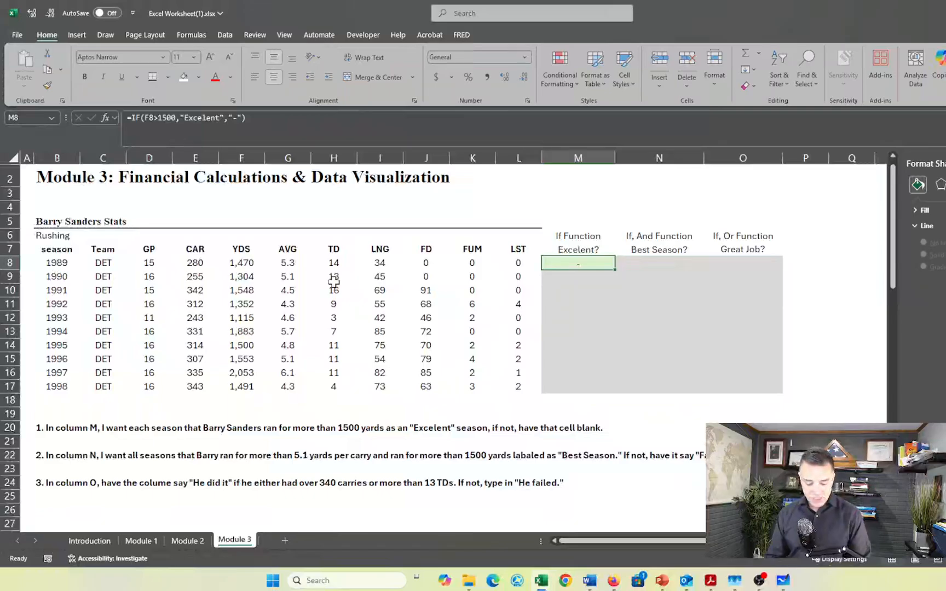
key("shift+Down")
key("shift+Down")
key("shift+Down")
key("shift+Down")
key("shift+Down")
key("shift+Down")
key("shift+Down")
key("shift+Down")
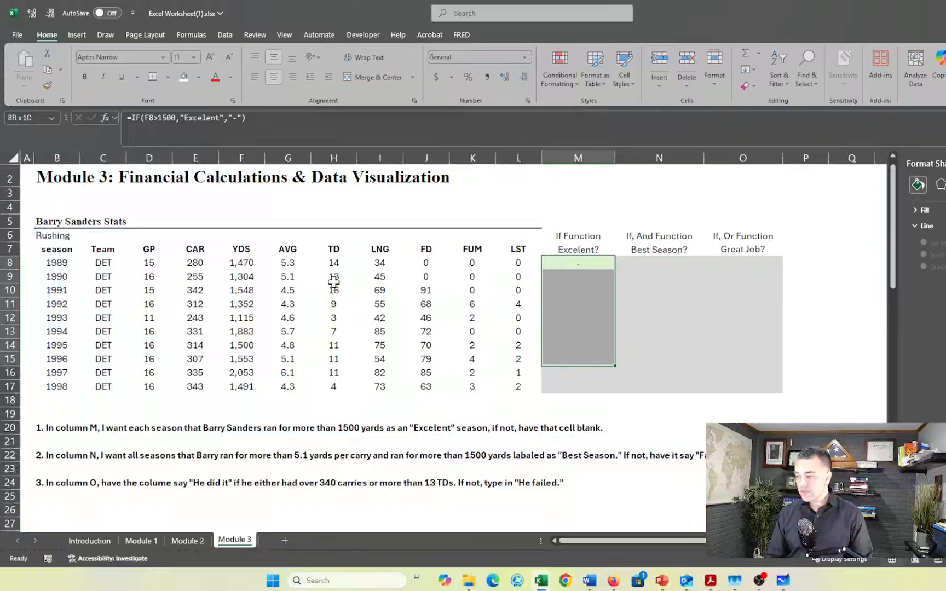
key("shift+Down")
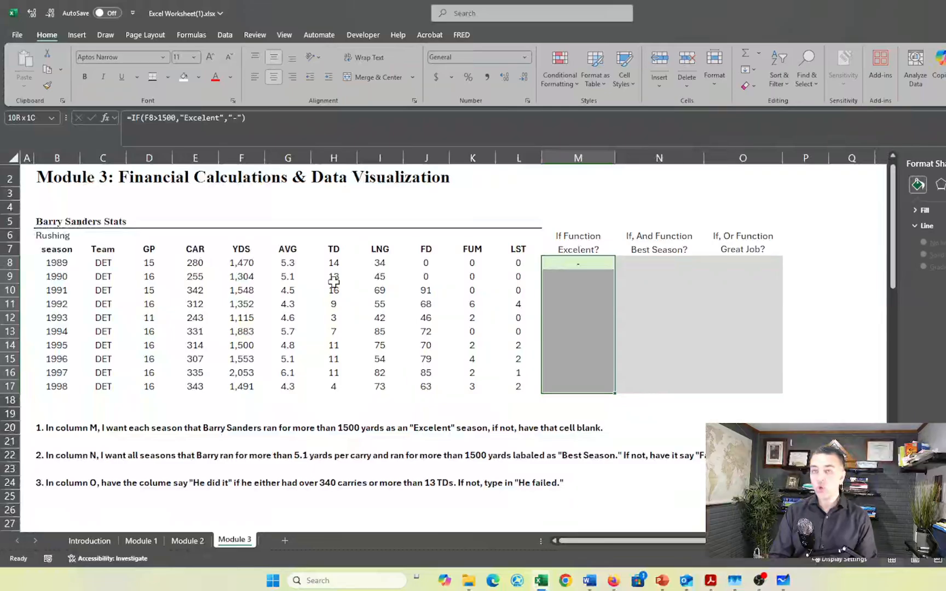
key("ctrl+d")
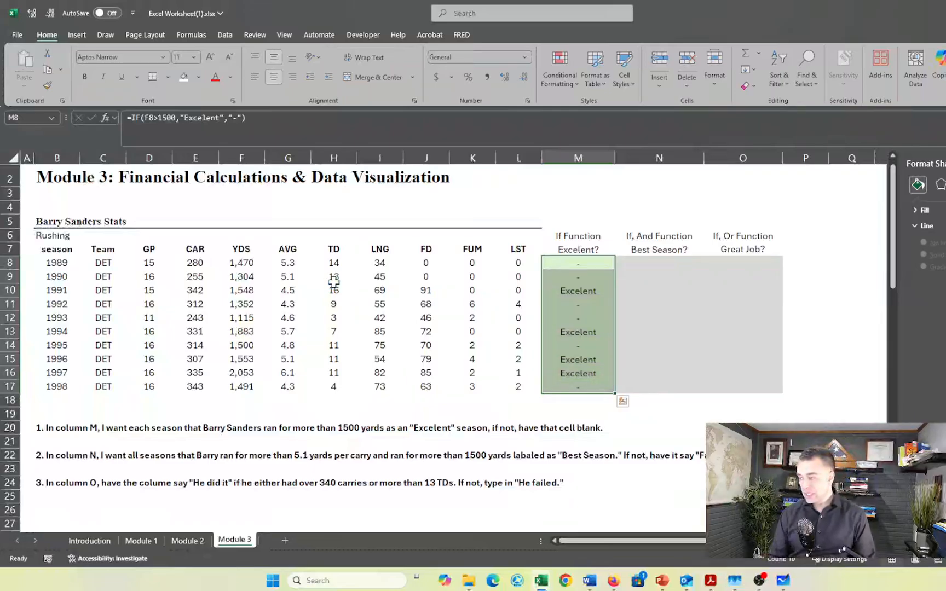
Check the copied IF formulas in column M for the 1991 and 1994 seasons
left_click(595, 305)
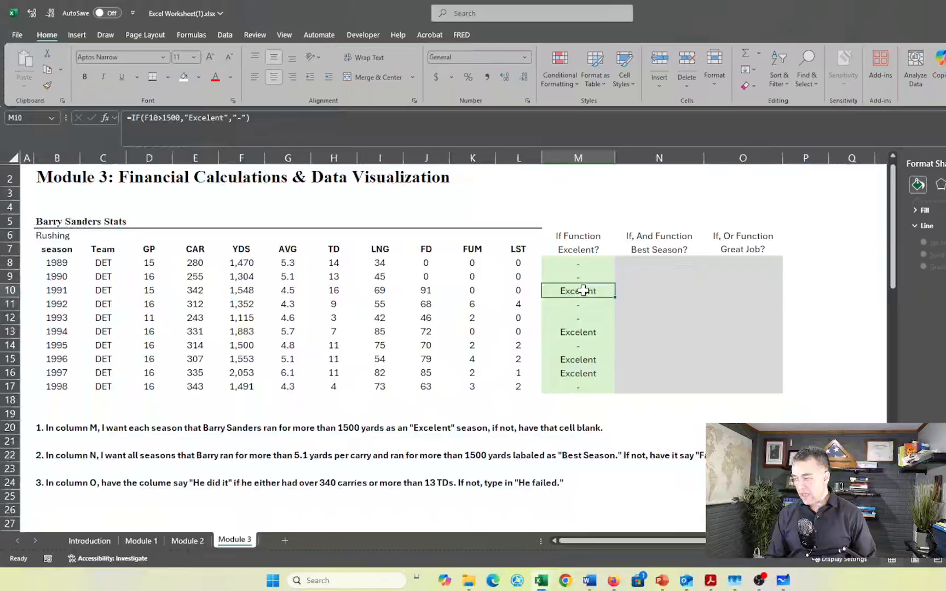
double_click(584, 291)
key("Return")
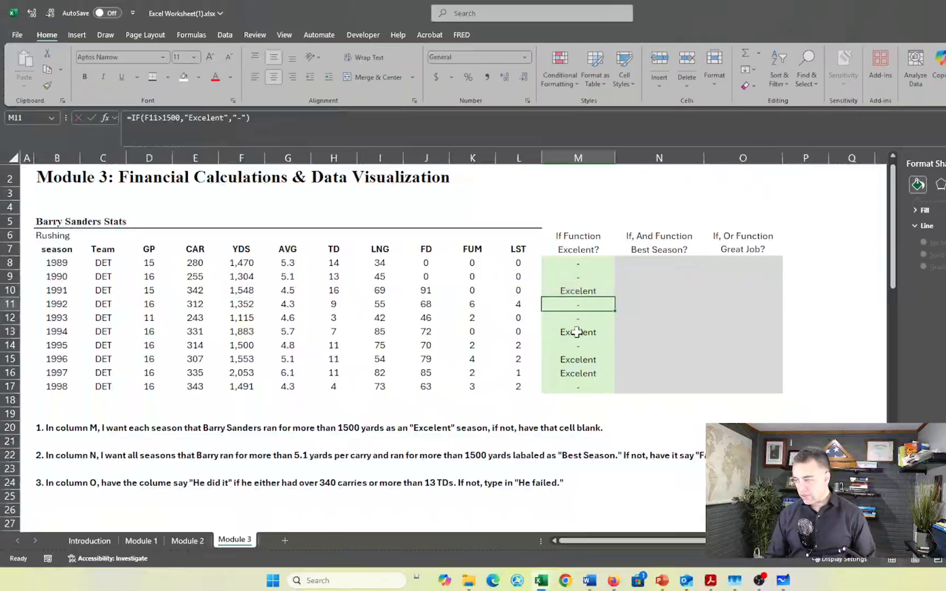
left_click(572, 334)
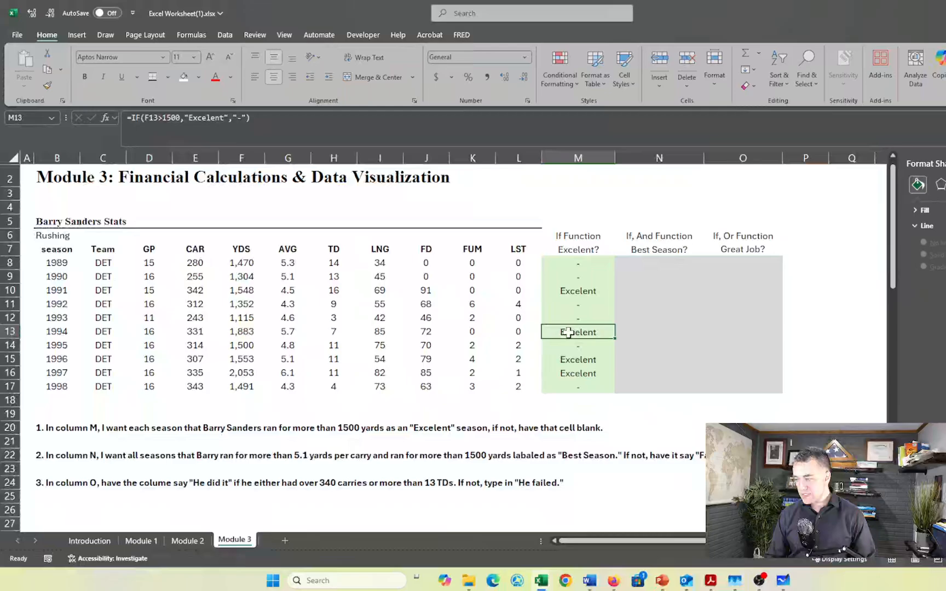
double_click(572, 333)
key("Return")
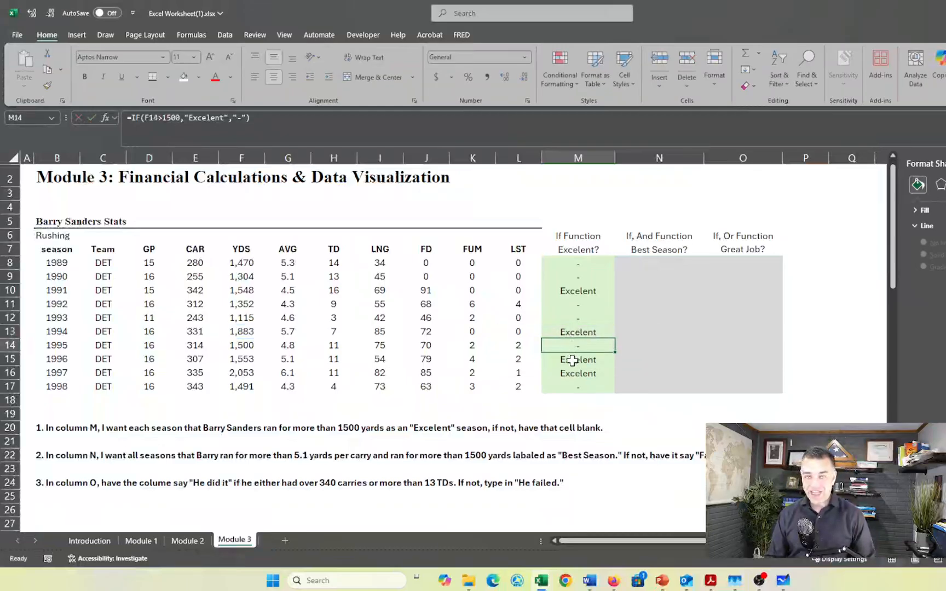
Begin an IF formula in N8 with a nested AND whose first condition is G8>5.1
left_click(651, 262)
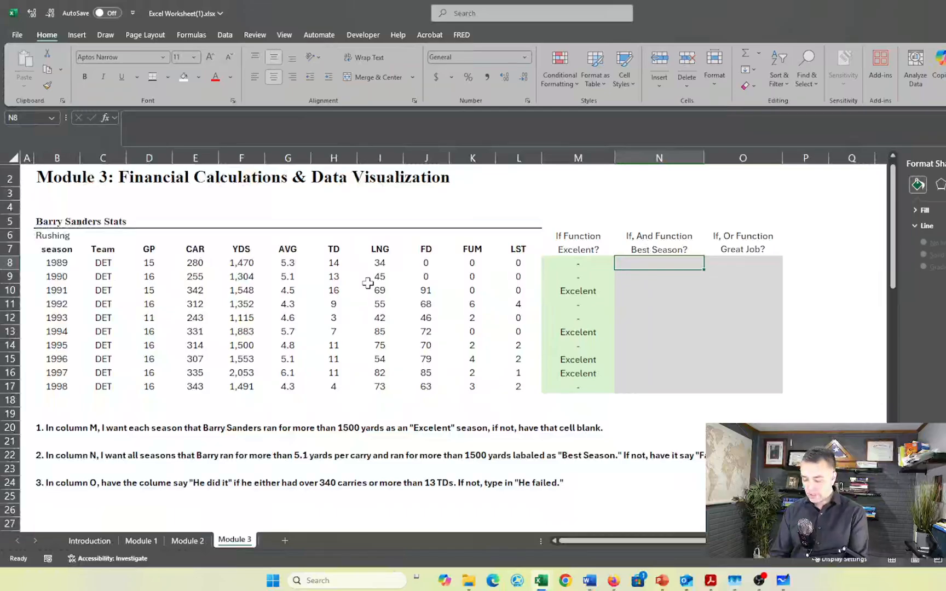
type("=if")
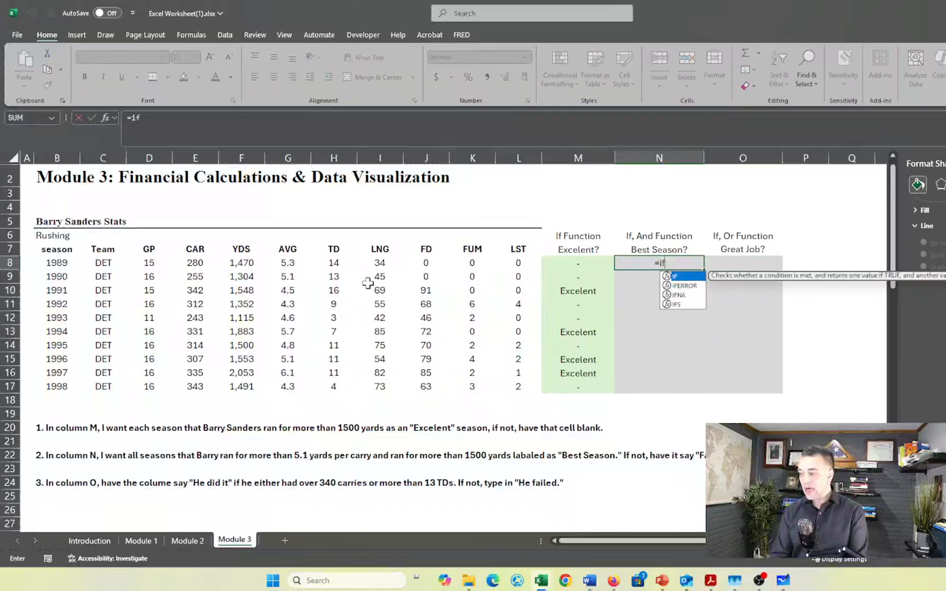
key("Tab")
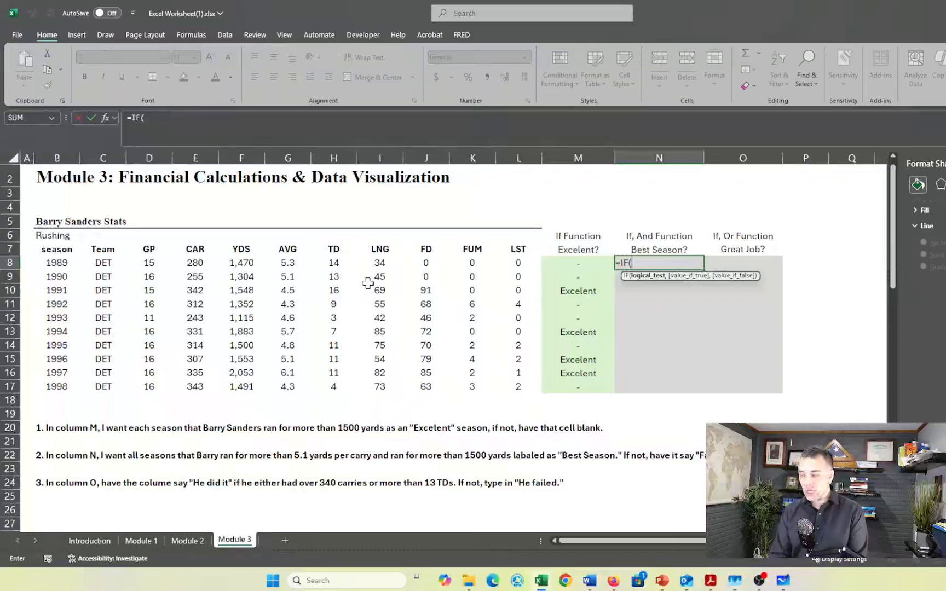
type("and")
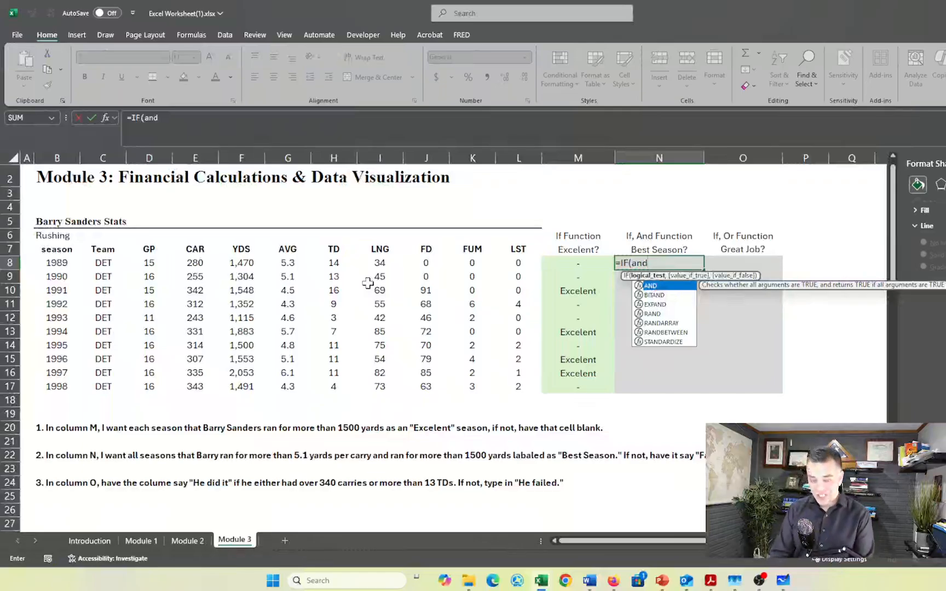
key("Tab")
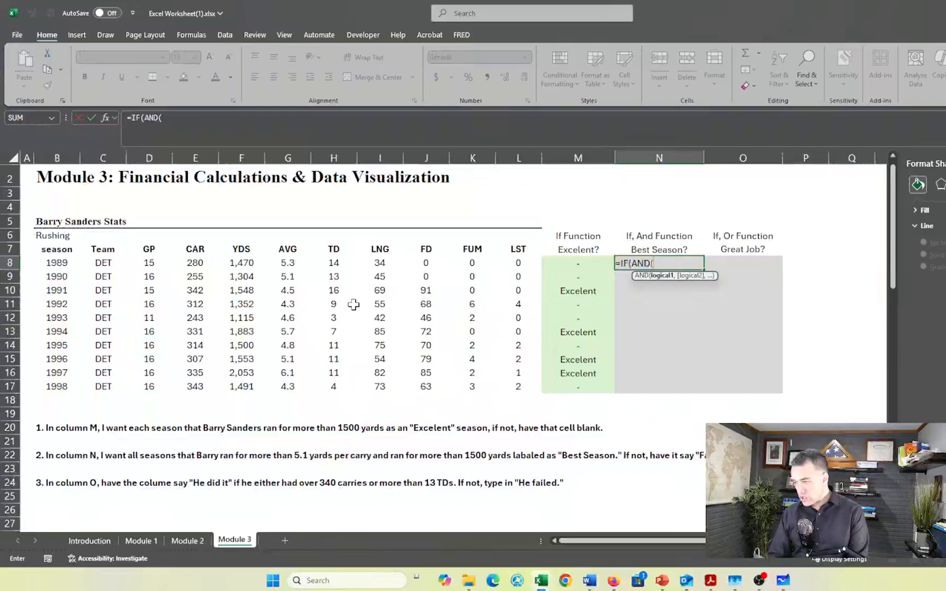
left_click(284, 264)
type(">")
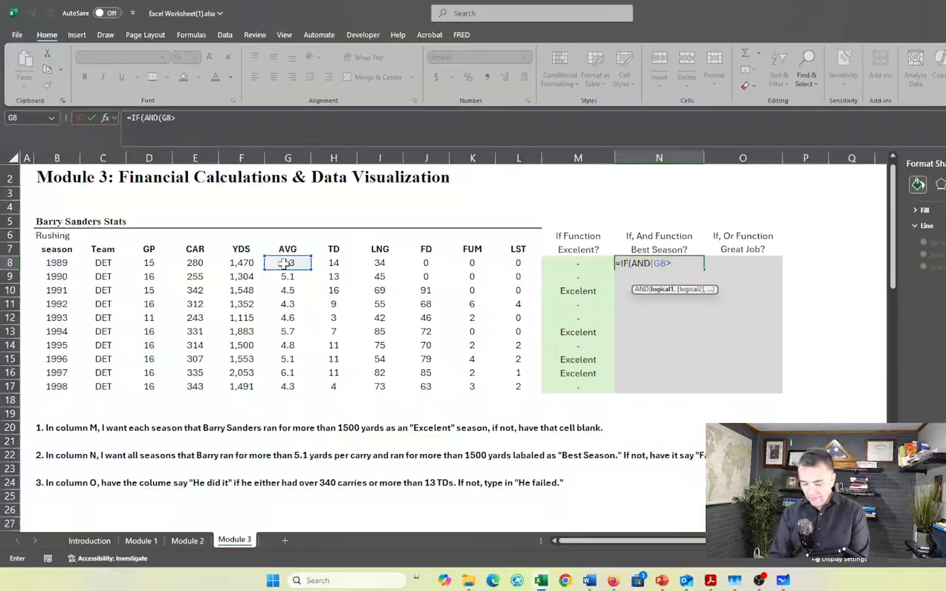
type("5.1")
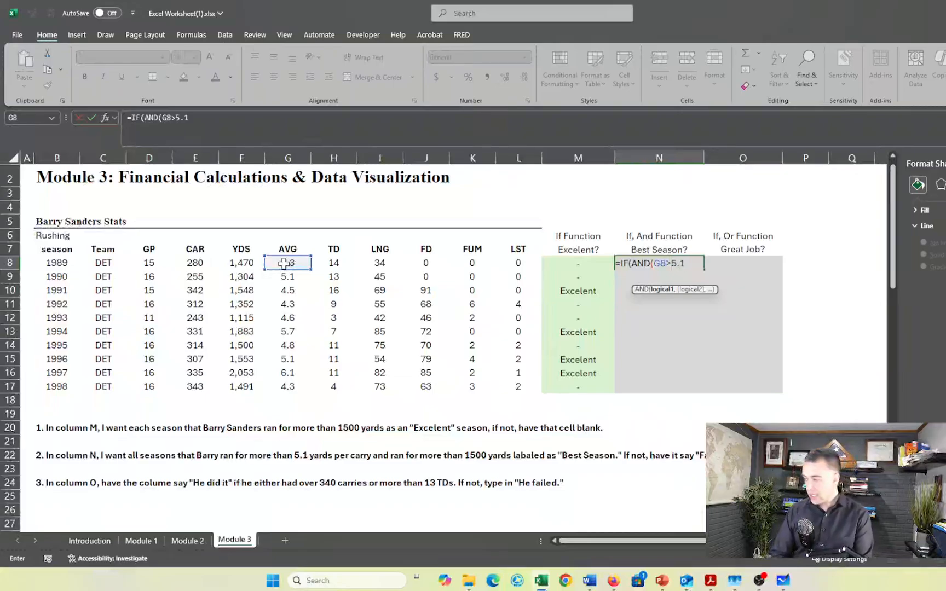
type(",")
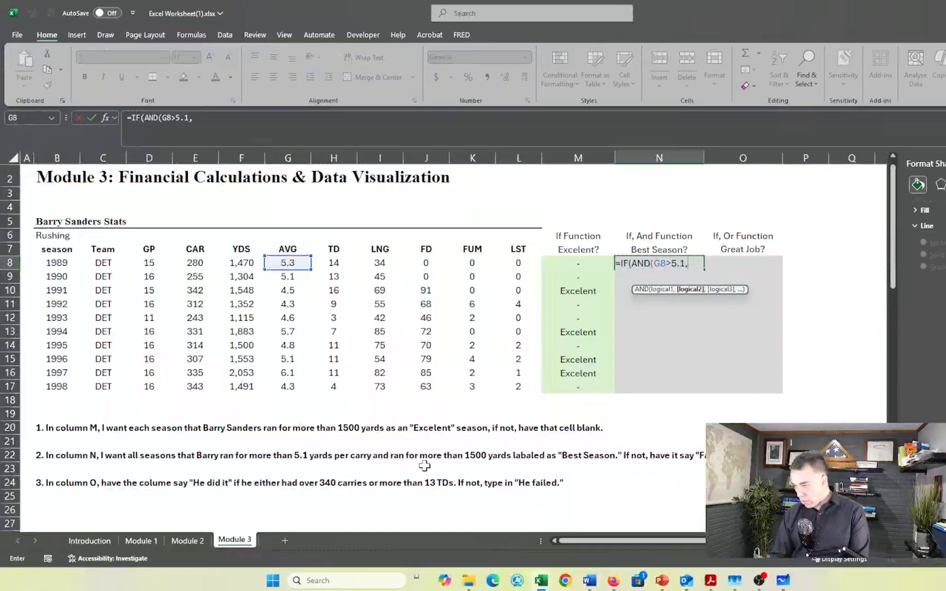
Add F8>1500 as the second AND condition in the N8 formula and close the logical test, ready for the value-if-true argument
left_click(248, 264)
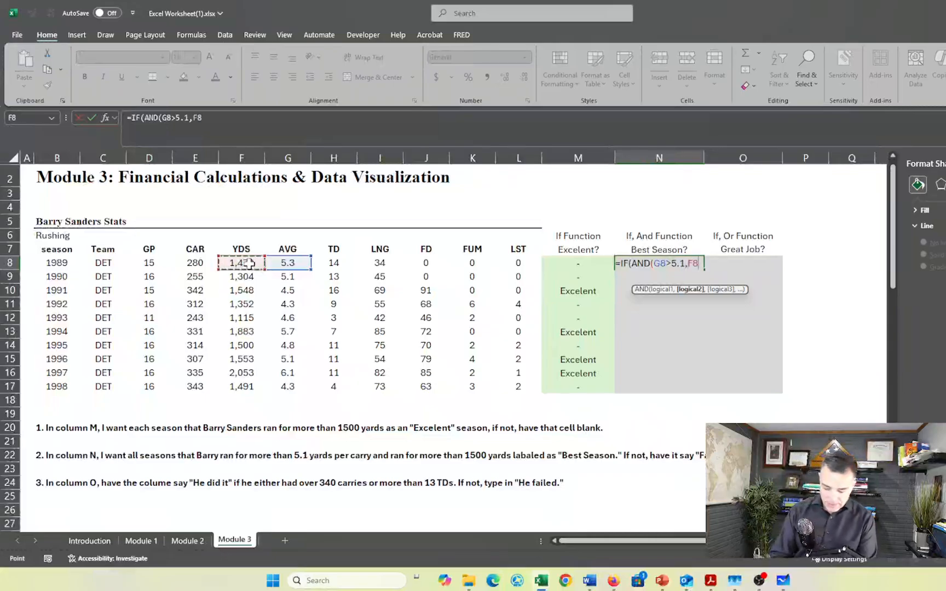
type(">")
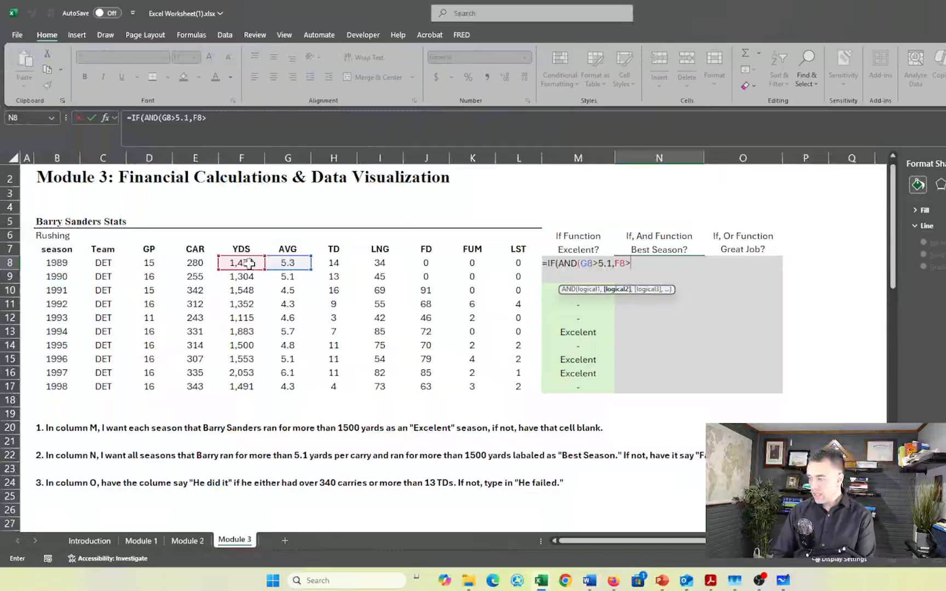
type("15")
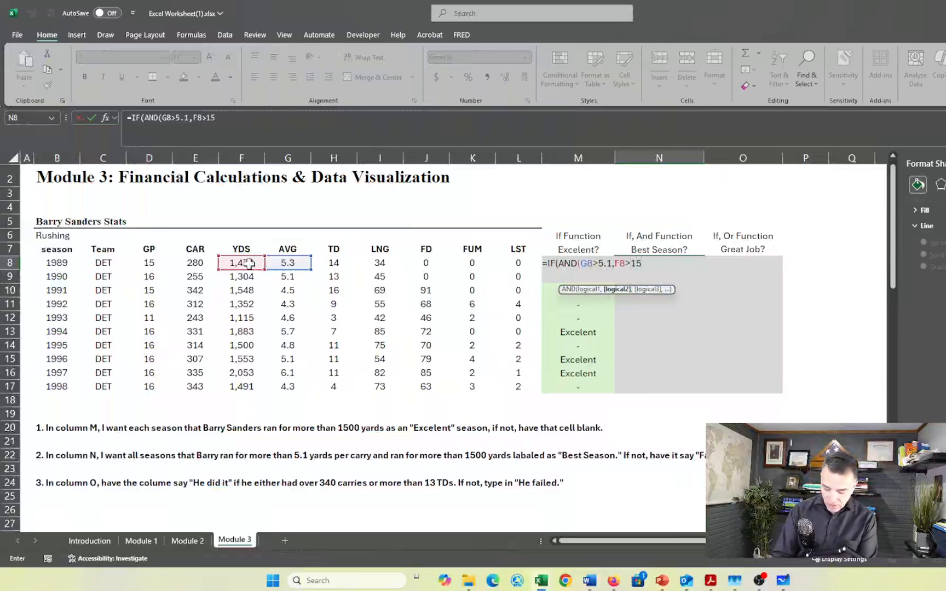
type("00")
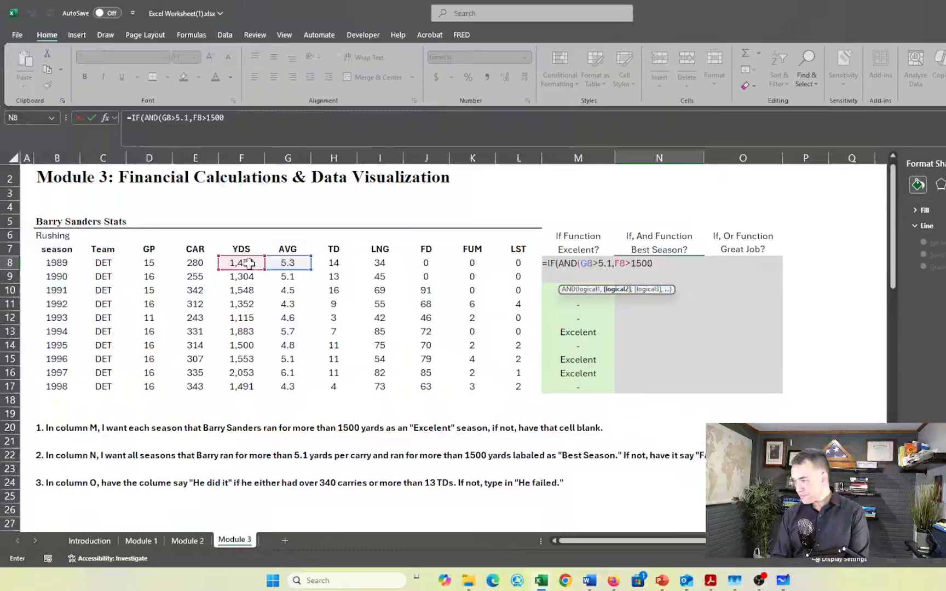
type(")")
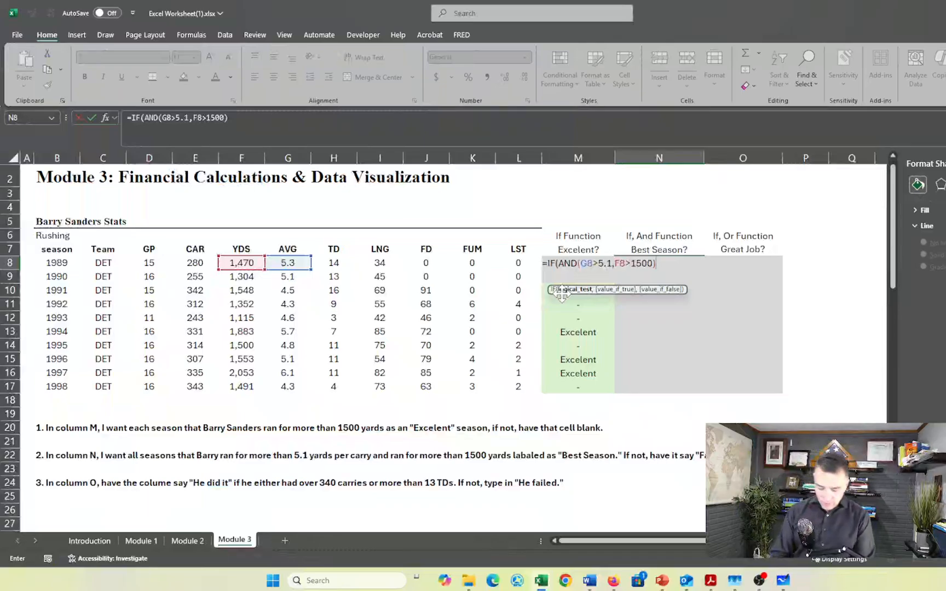
type(",")
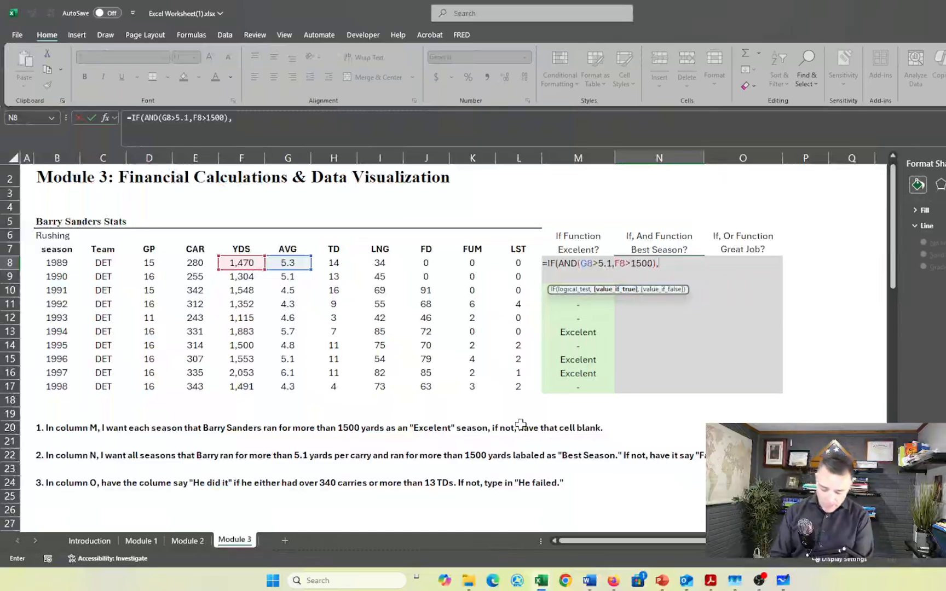
type("\"B")
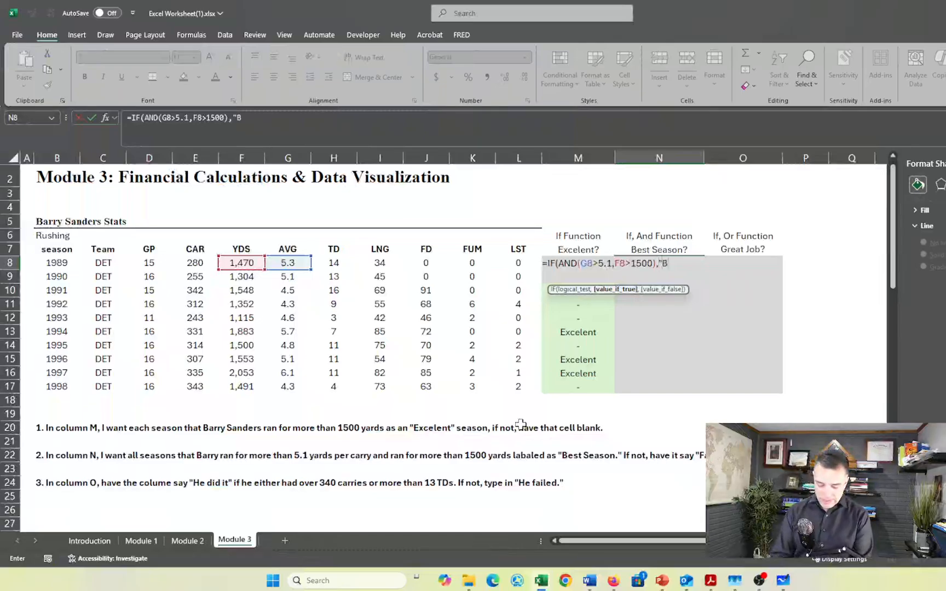
type("est Season")
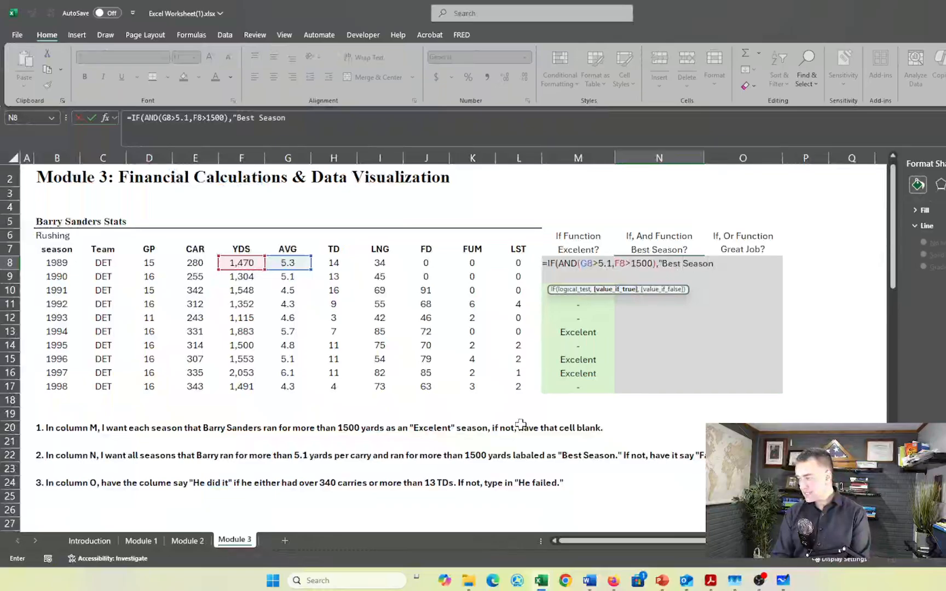
type("\"")
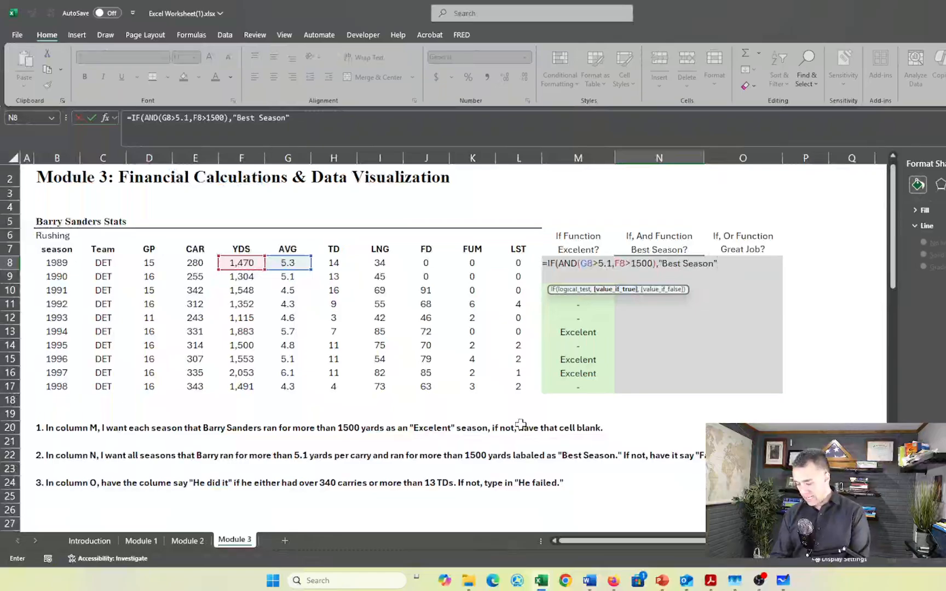
type(",")
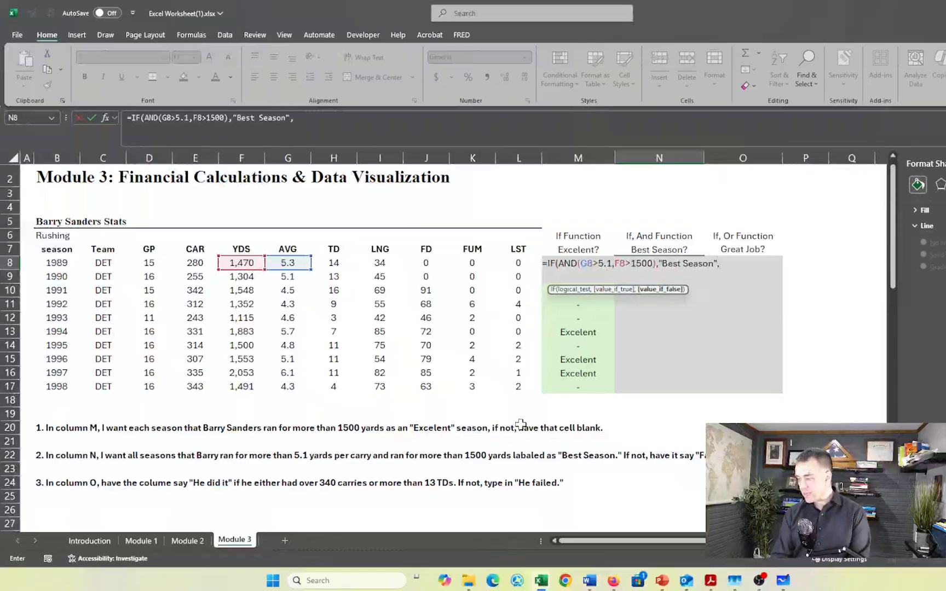
type("\"Fai")
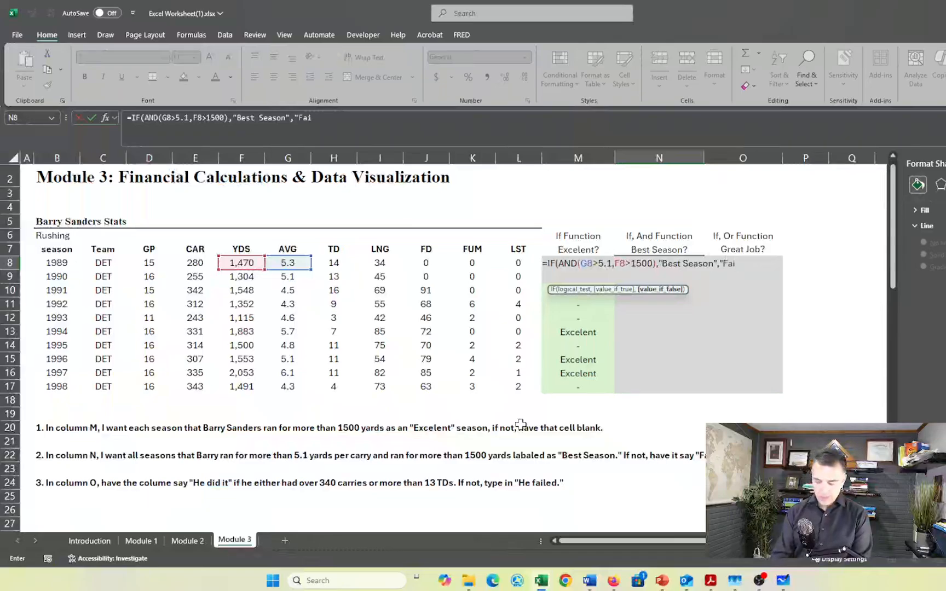
type("led")
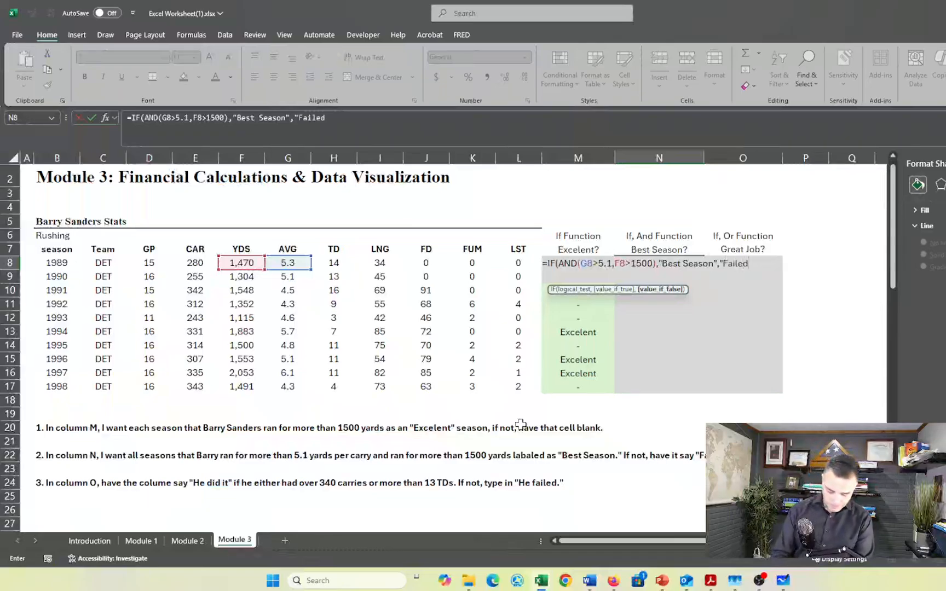
type("\")")
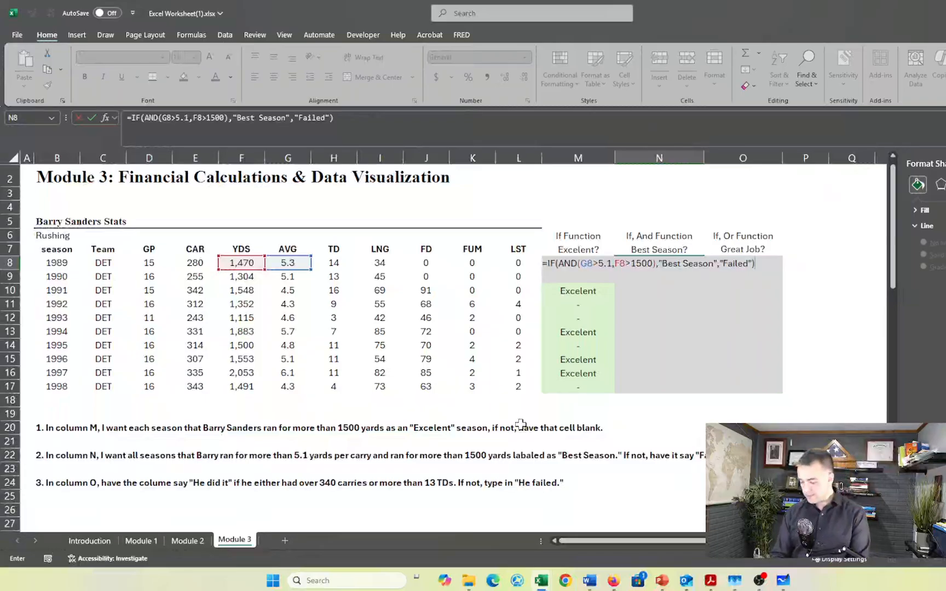
Complete the N8 formula with "Best Season" when true and "Failed" when false, giving =IF(AND(G8>5.1,F8>1500),"Best Season","Failed")
key("Return")
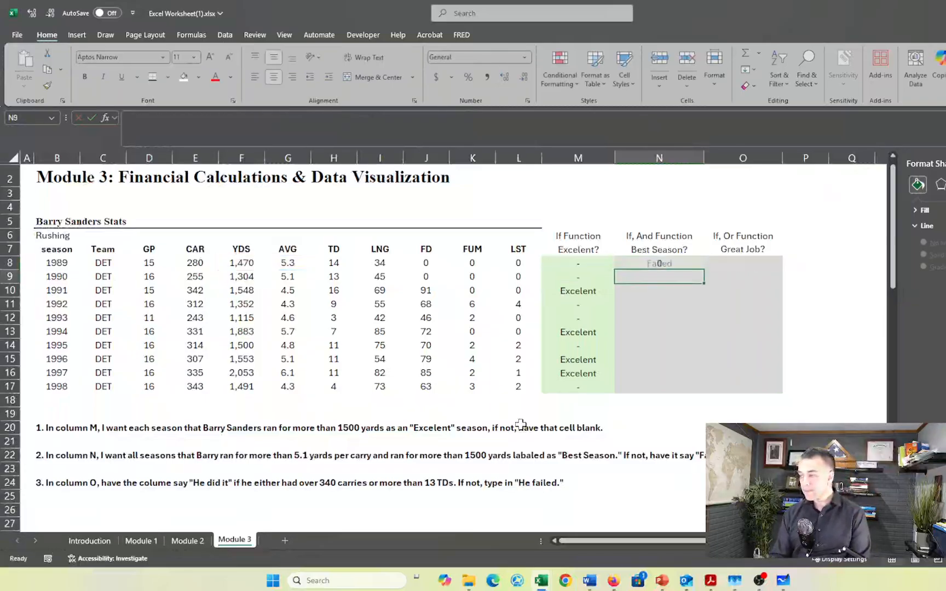
Fill the IF-AND formula from N8 down through N17 for all the seasons
key("Up")
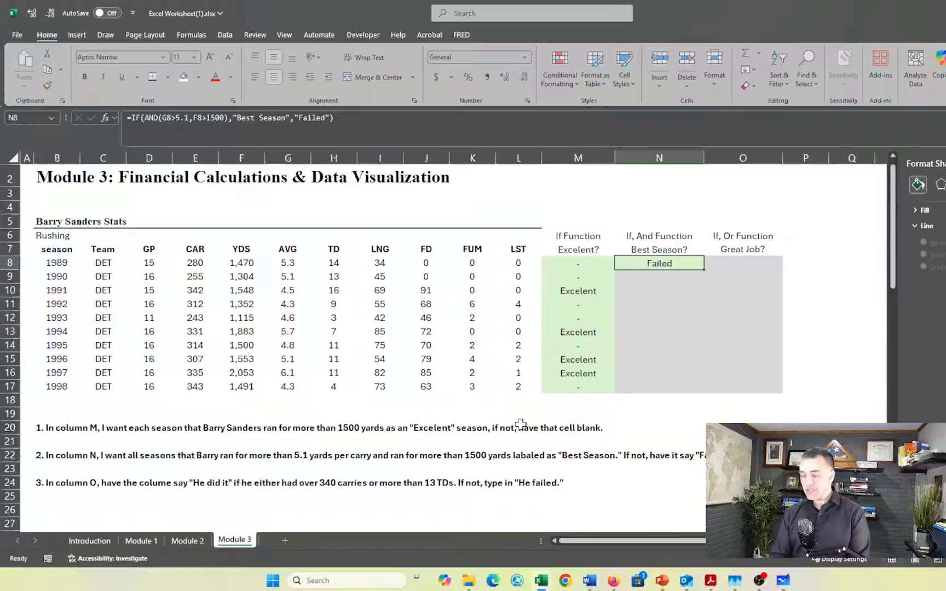
key("shift+Down")
key("shift+Down")
key("shift+Down")
key("shift+Down")
key("shift+Down")
key("shift+Down")
key("shift+Down")
key("shift+Down")
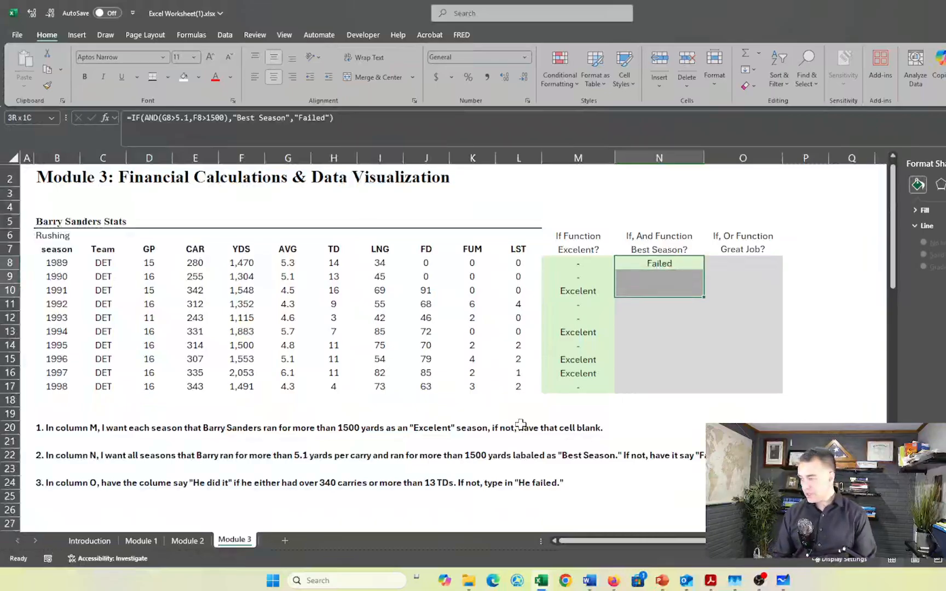
key("shift+Down")
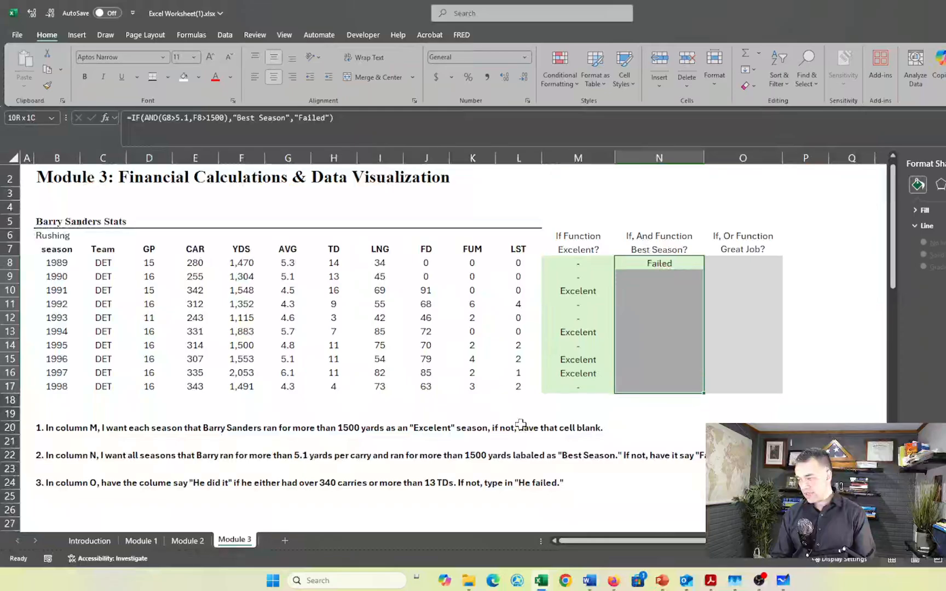
key("ctrl+d")
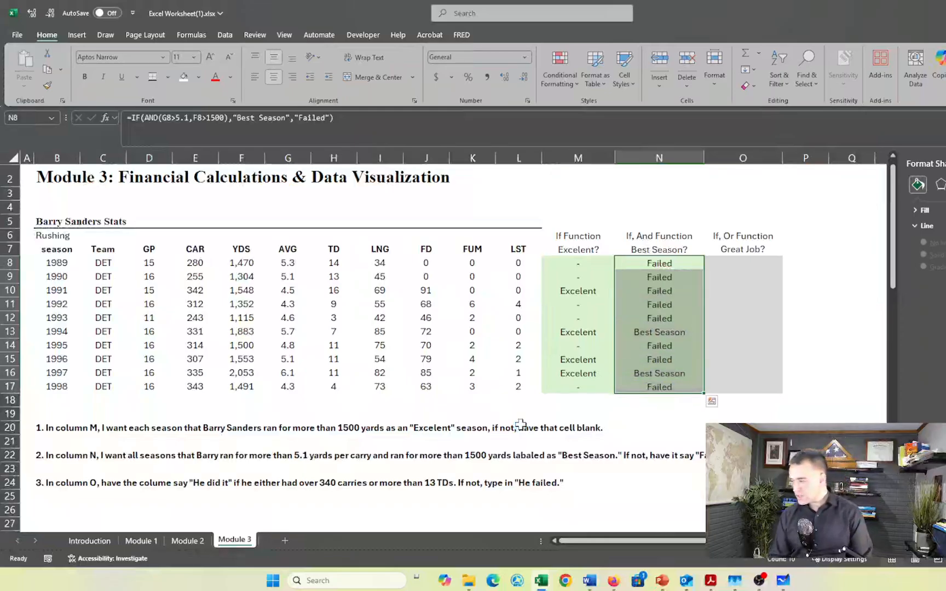
Check the copied IF-AND formulas in column N for the 1994 and 1997 seasons
left_click(655, 332)
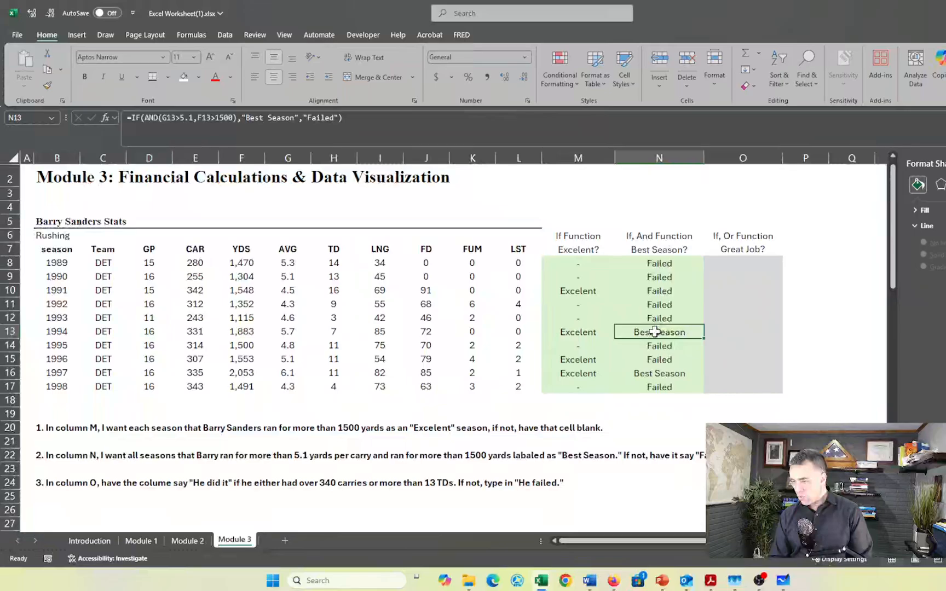
left_click(649, 374)
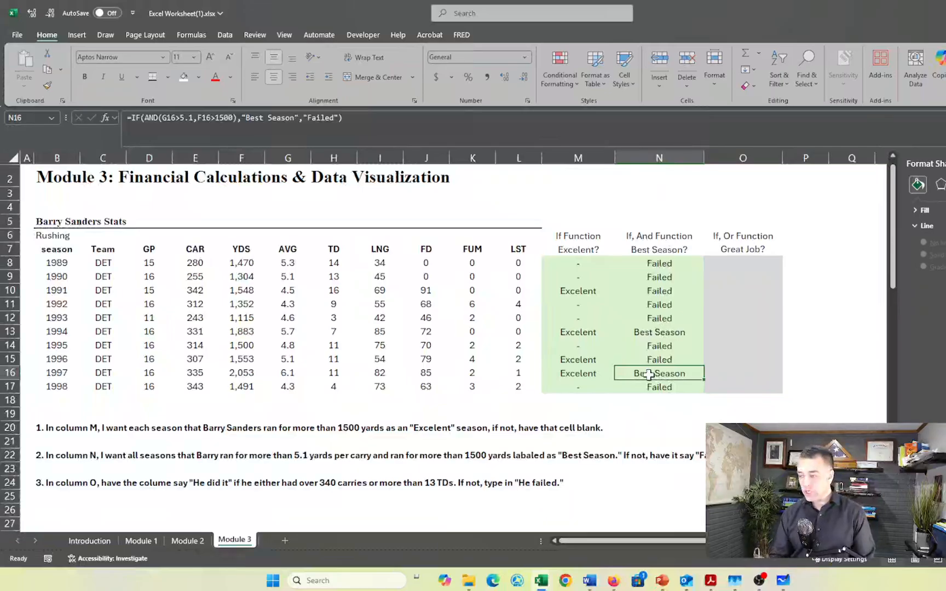
Replace the "Failed" value-if-false argument in the N8 formula with a reference to the LNG cell I8
scroll(648, 375, "down", 1)
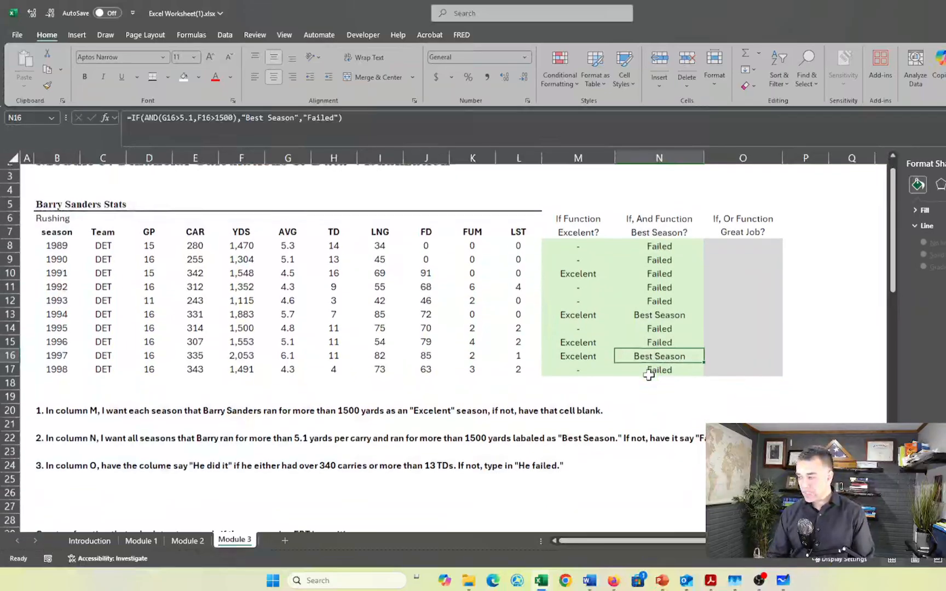
left_click(664, 246)
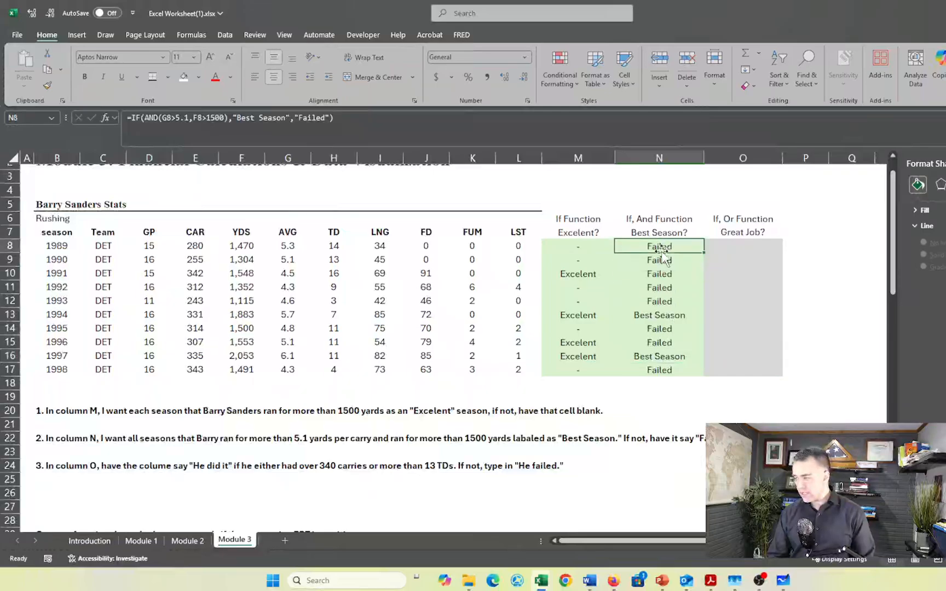
key("F2")
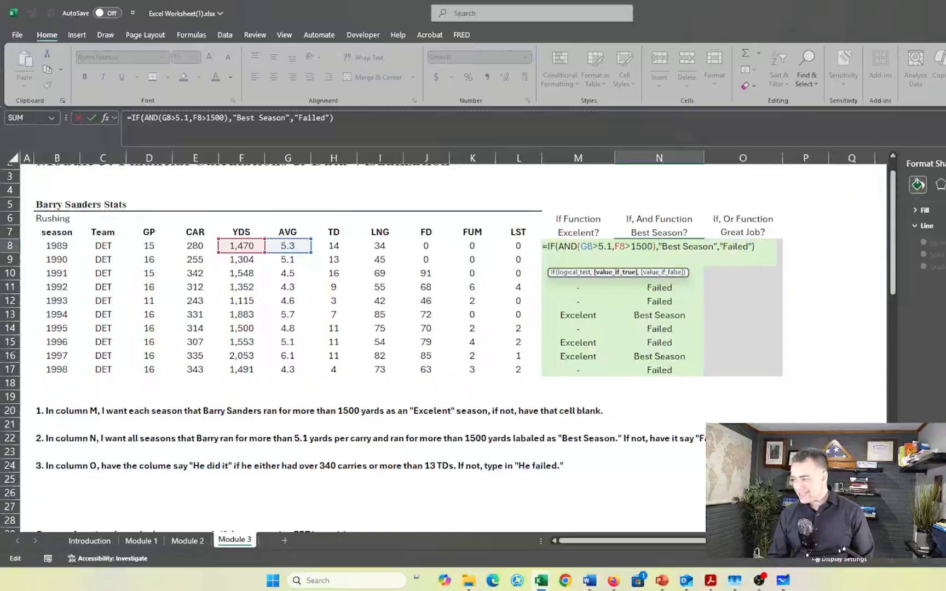
left_click_drag(717, 247, 668, 246)
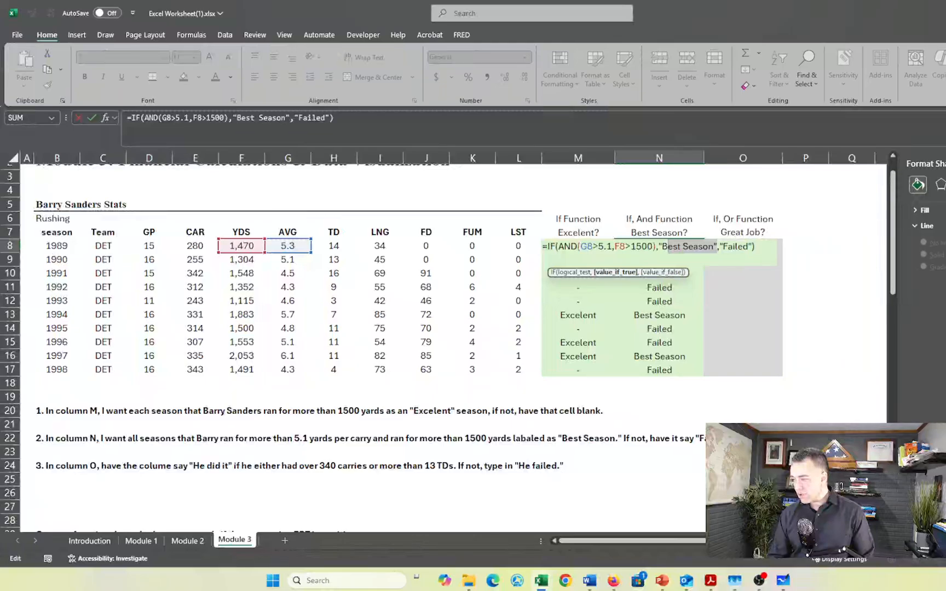
left_click_drag(753, 247, 719, 247)
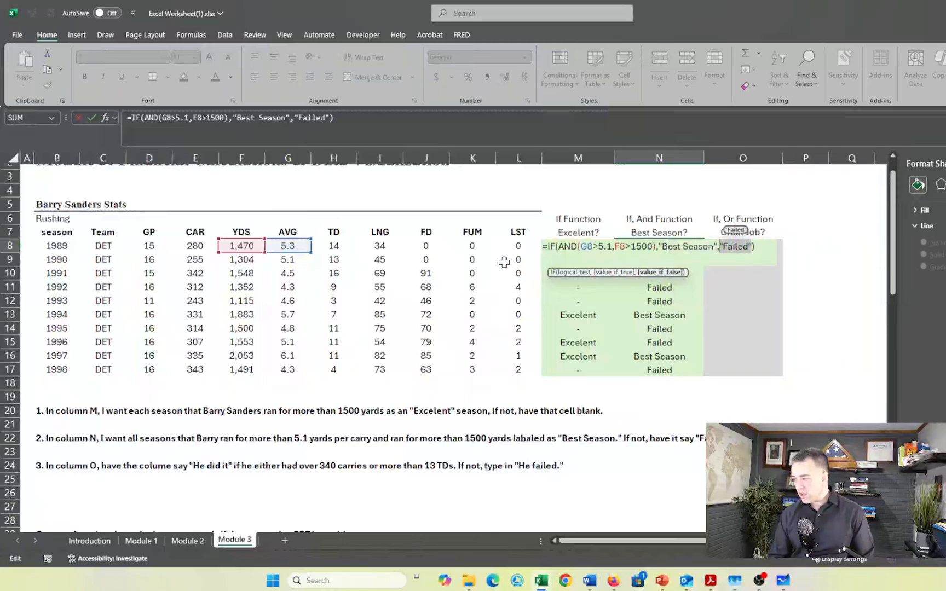
left_click(381, 246)
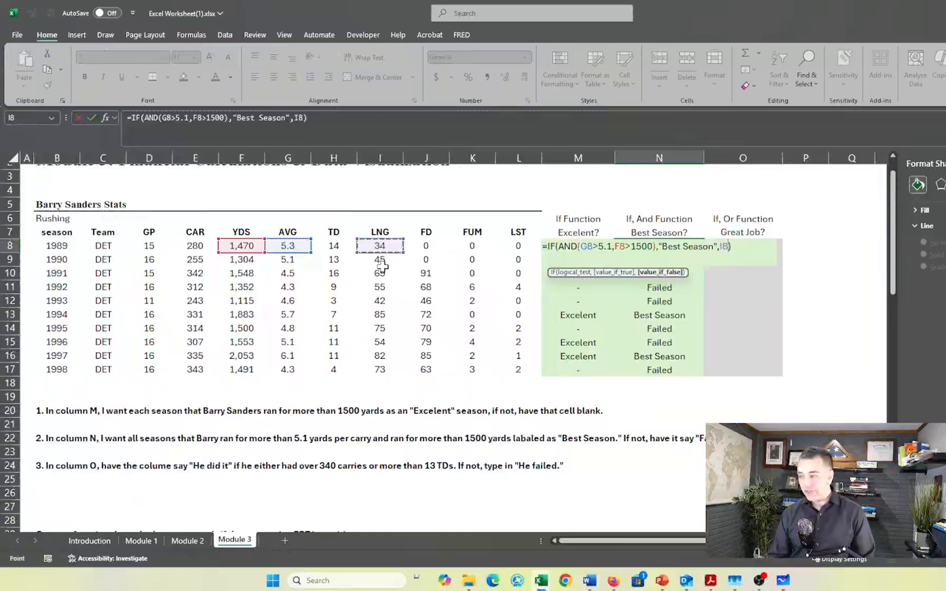
key("Return")
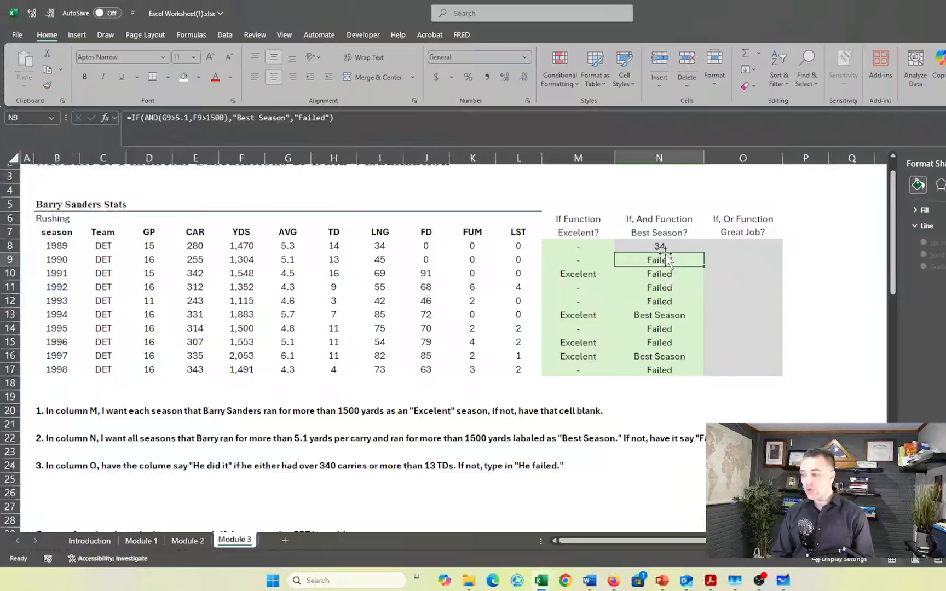
Undo the last change to the value-if-false argument in the N8 formula
left_click(663, 246)
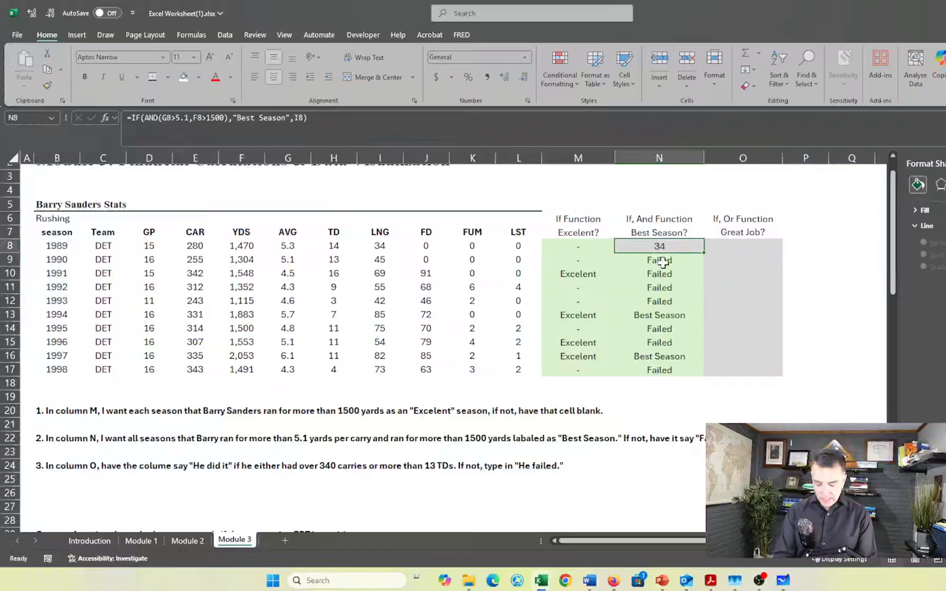
key("ctrl+z")
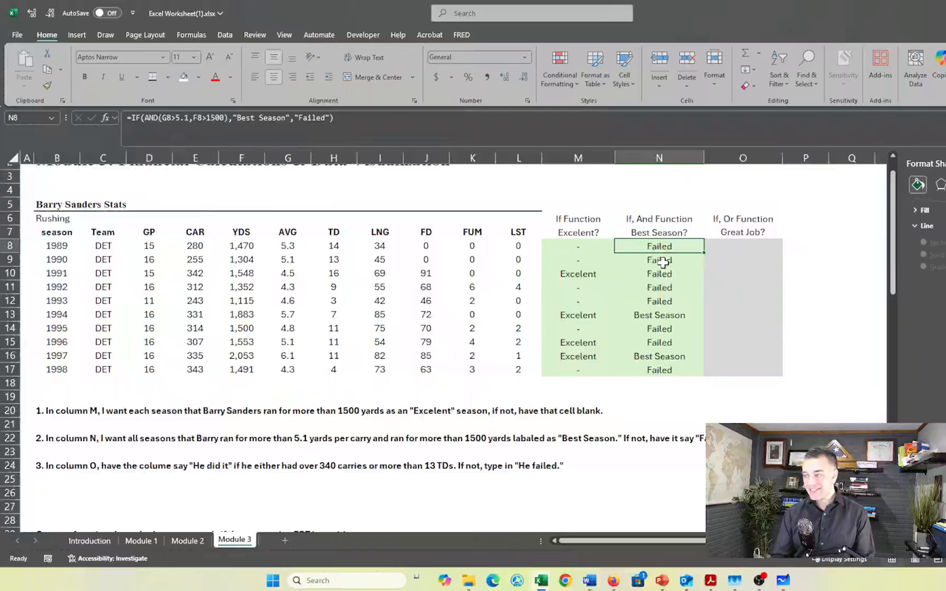
Begin an IF formula with a nested OR function as its logical test in cell O8
left_click(744, 246)
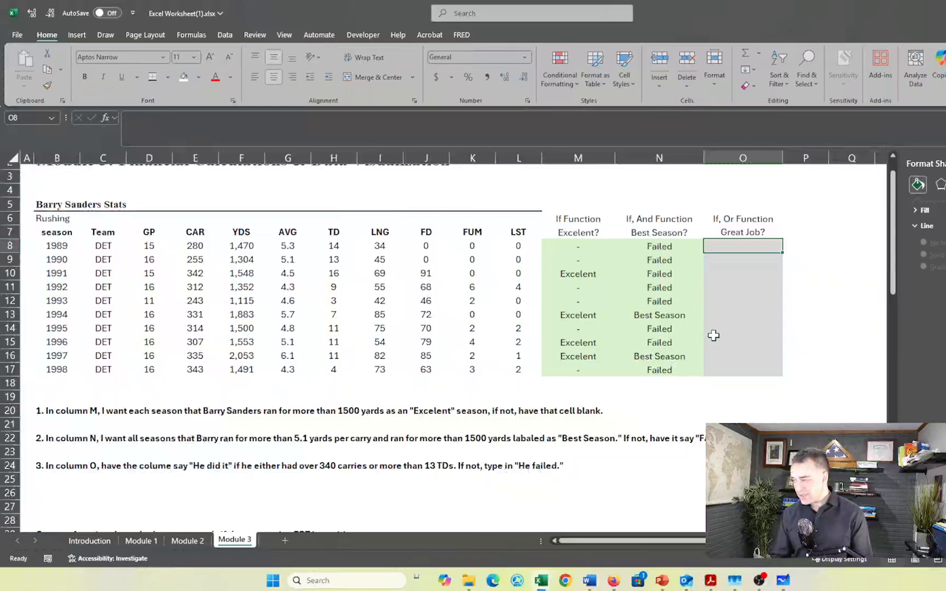
type("=")
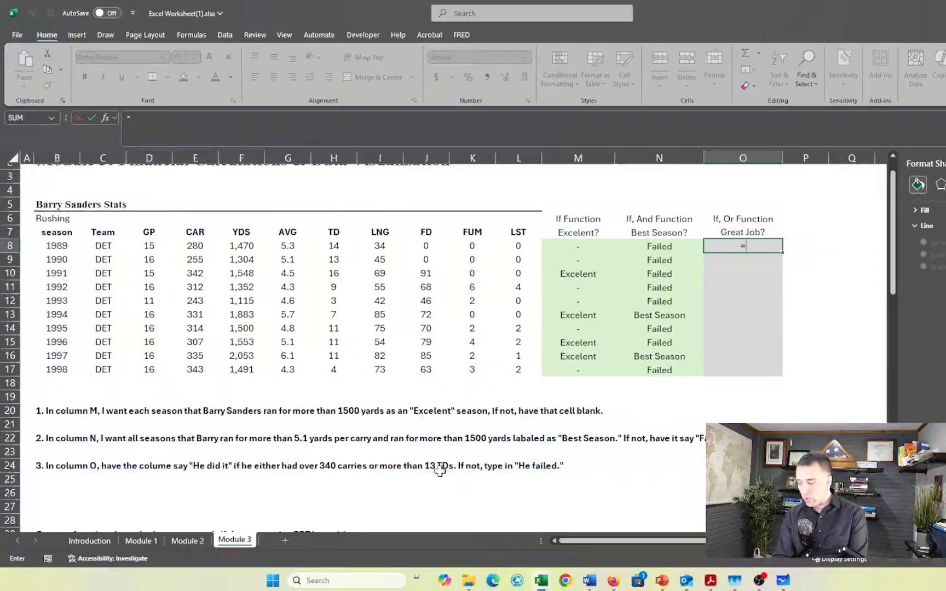
type("if")
key("Tab")
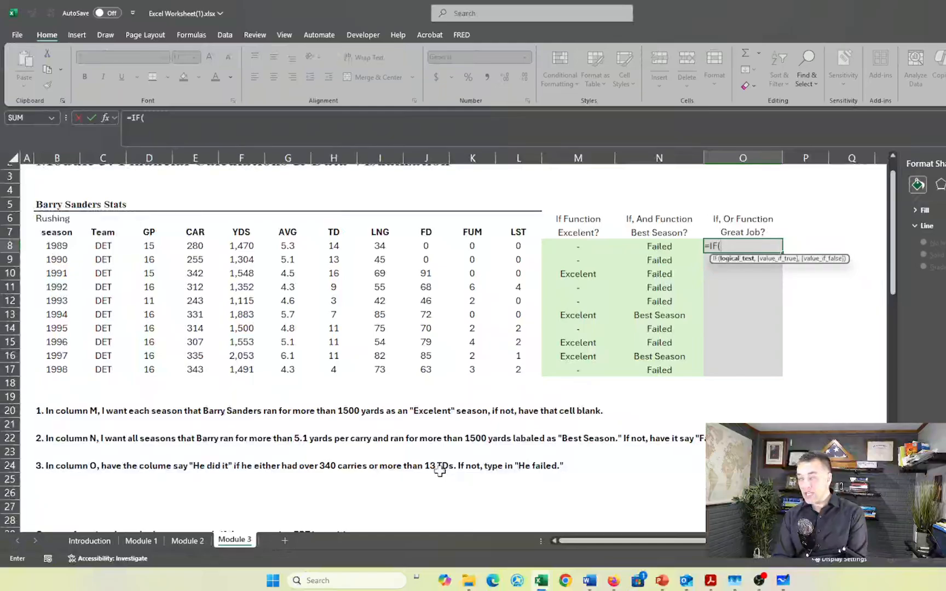
type("or")
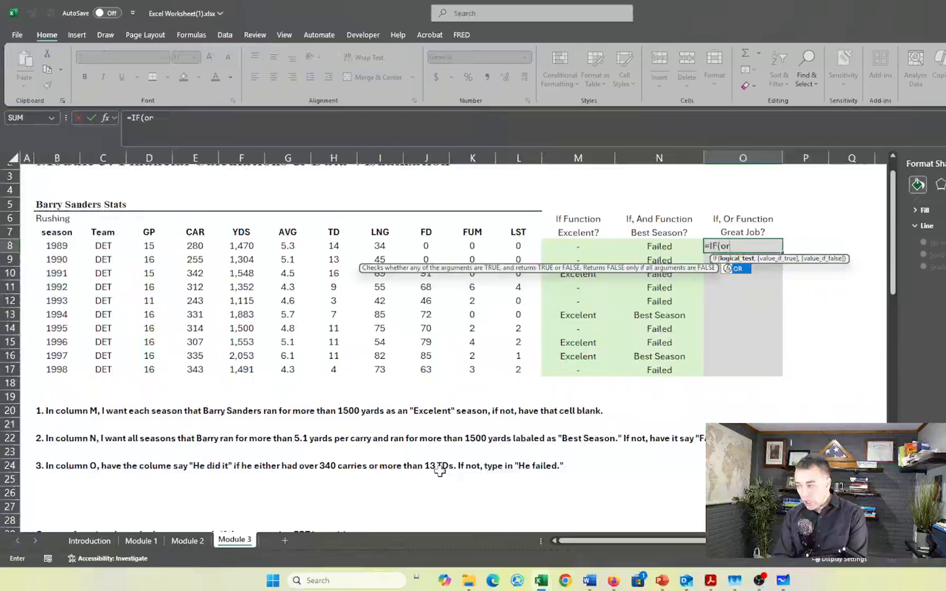
key("Tab")
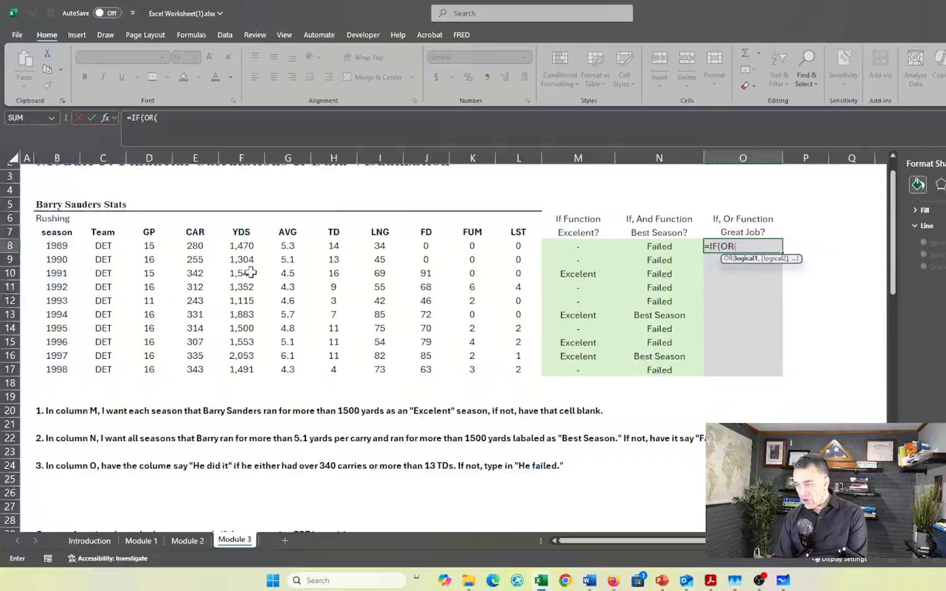
Enter the OR conditions E8>340 for carries and H8>13 for touchdowns, and close the OR function in O8
left_click(190, 247)
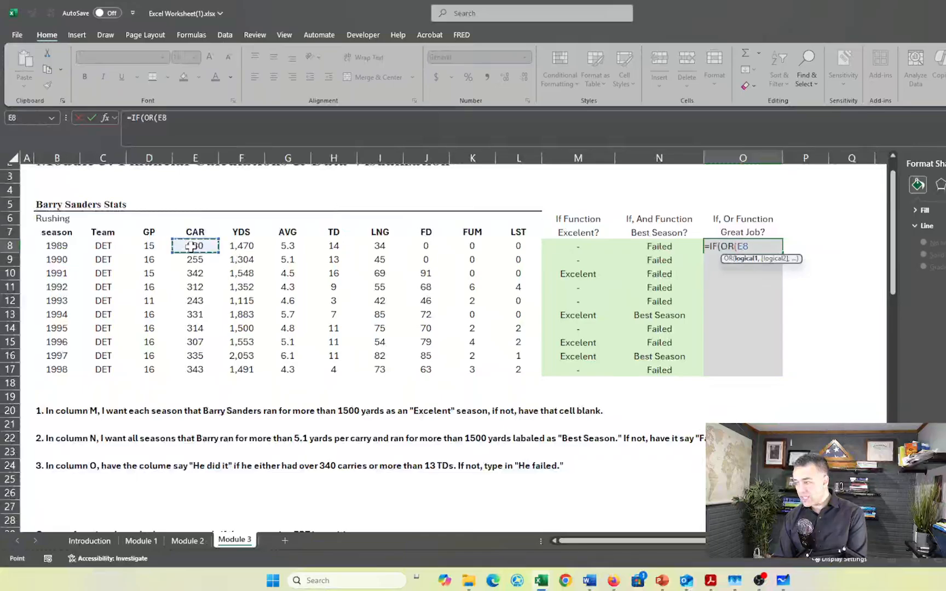
type(">")
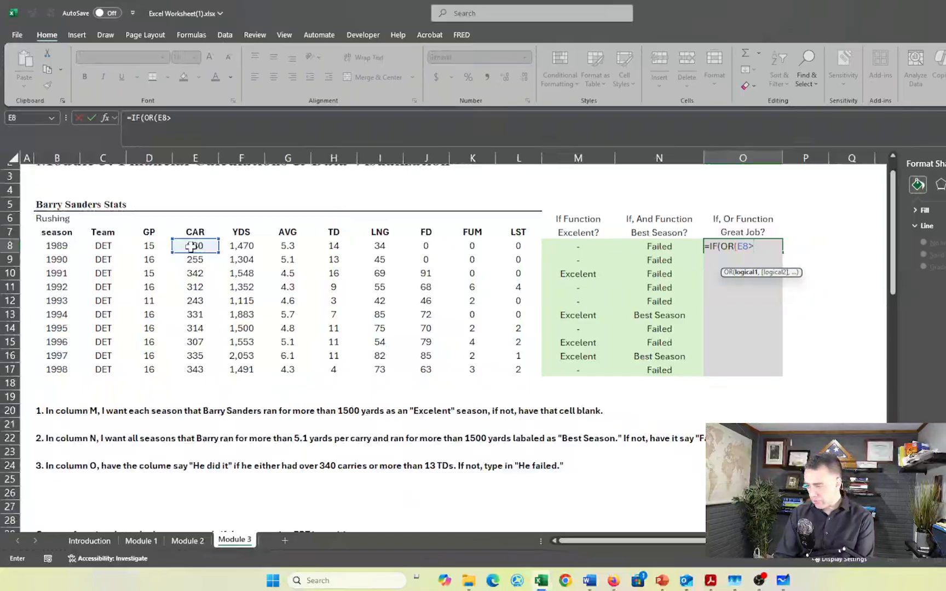
type("340")
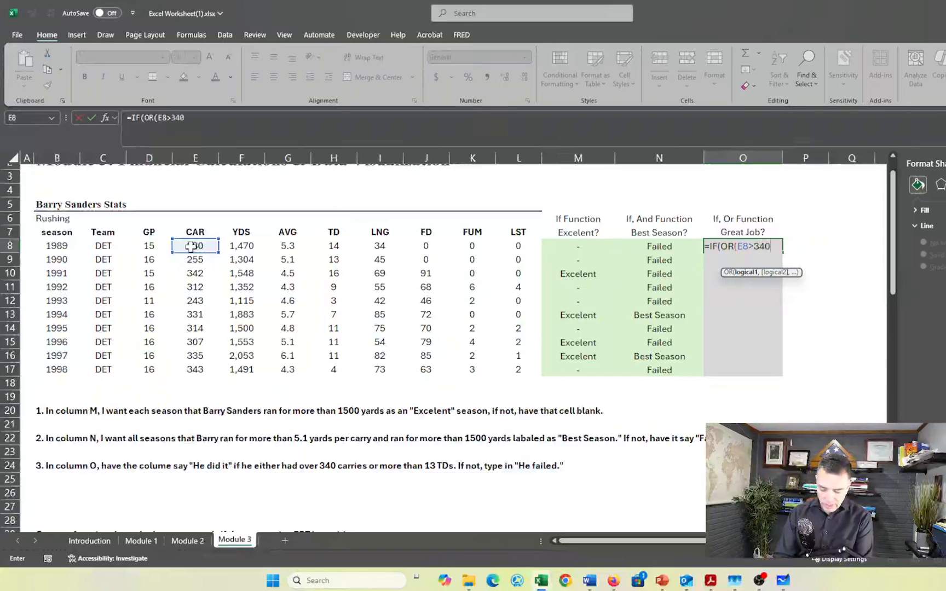
type(",")
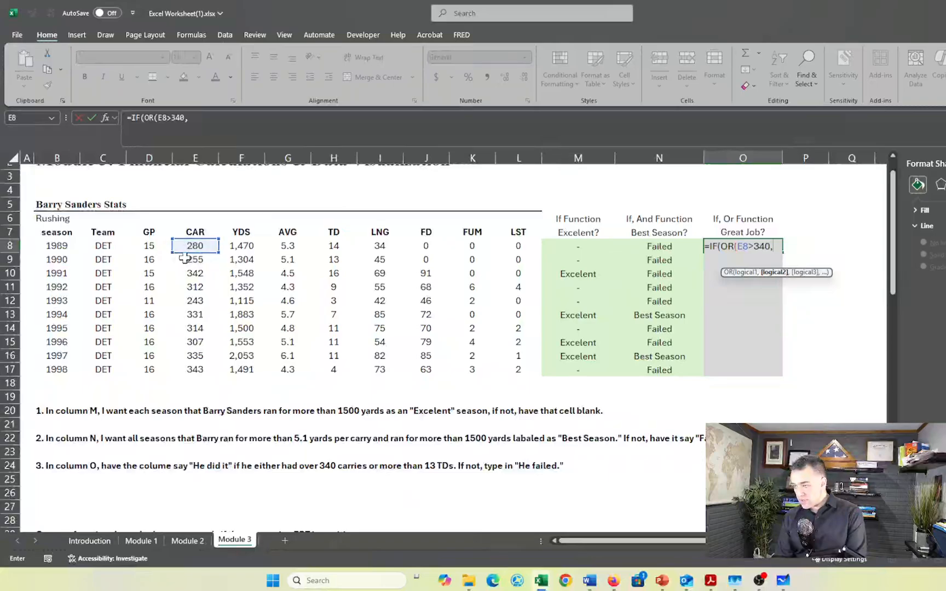
left_click(328, 246)
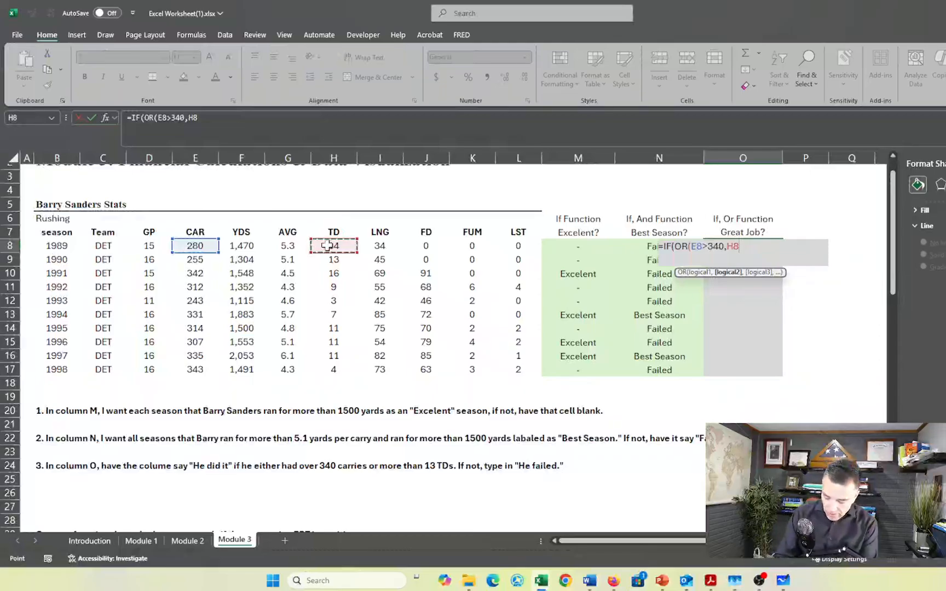
type(">13")
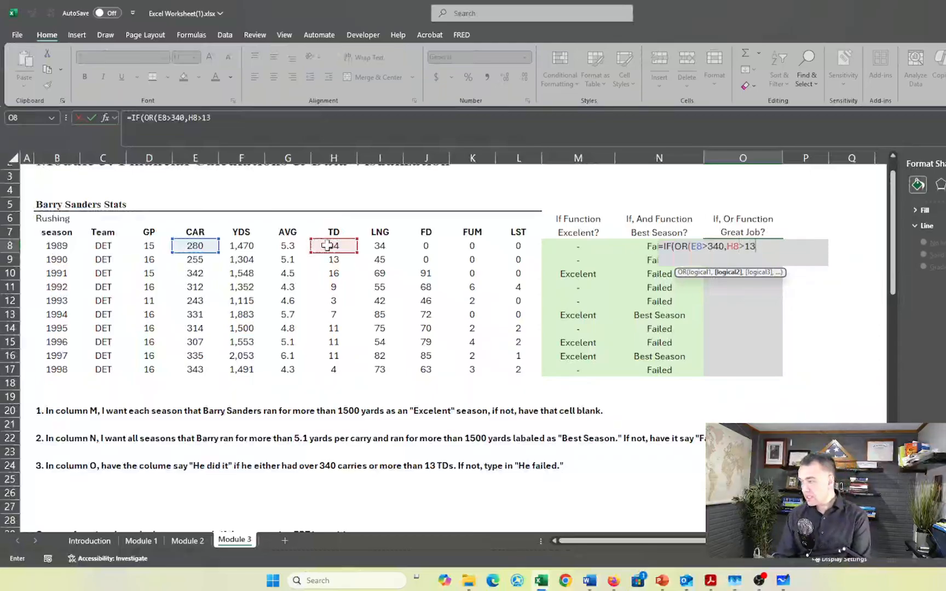
type(")")
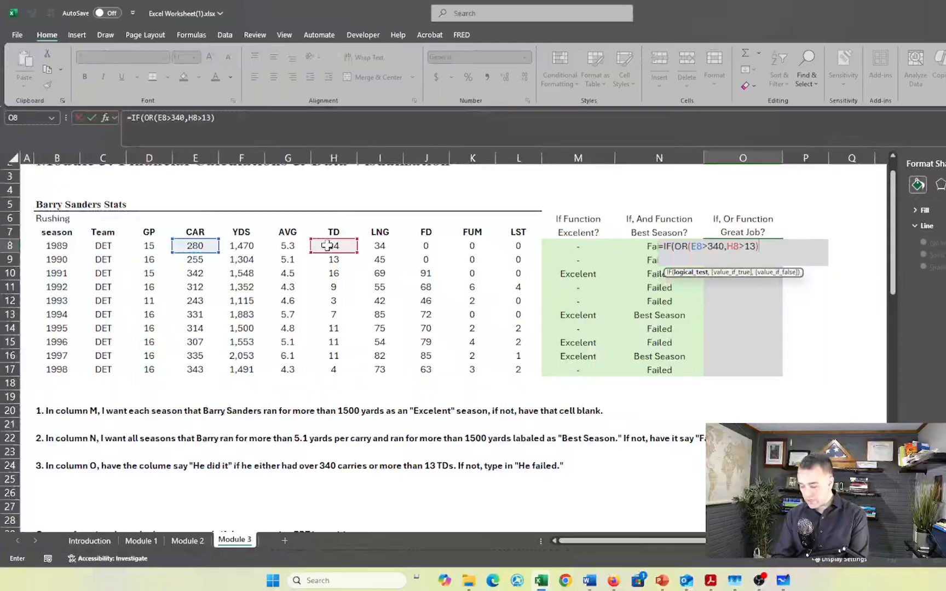
type(",")
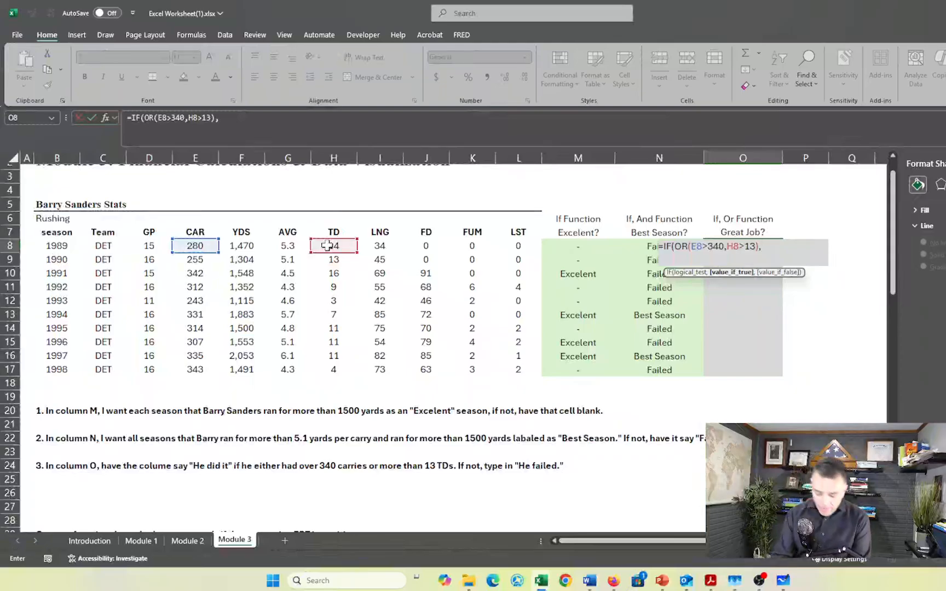
type("\"He Did")
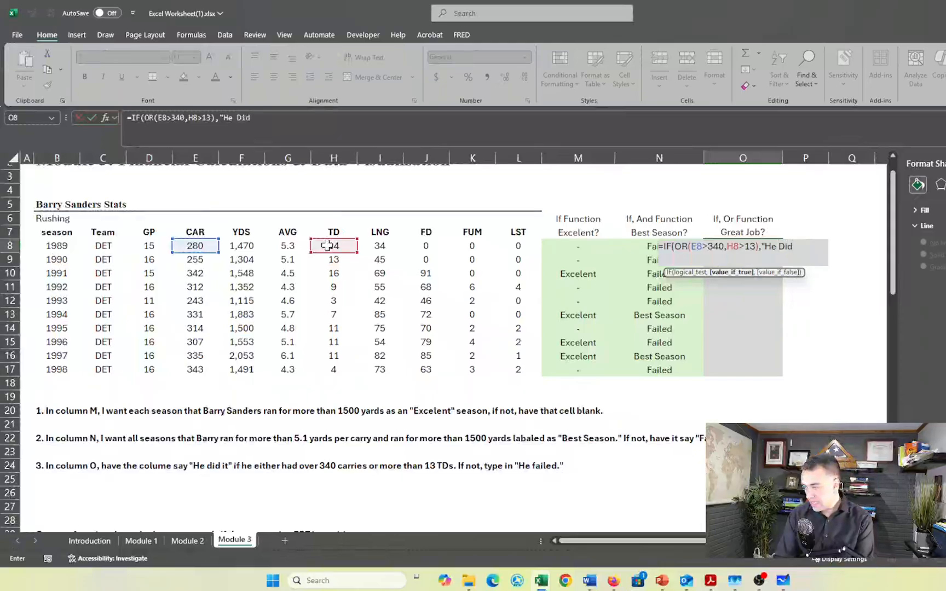
type(" it")
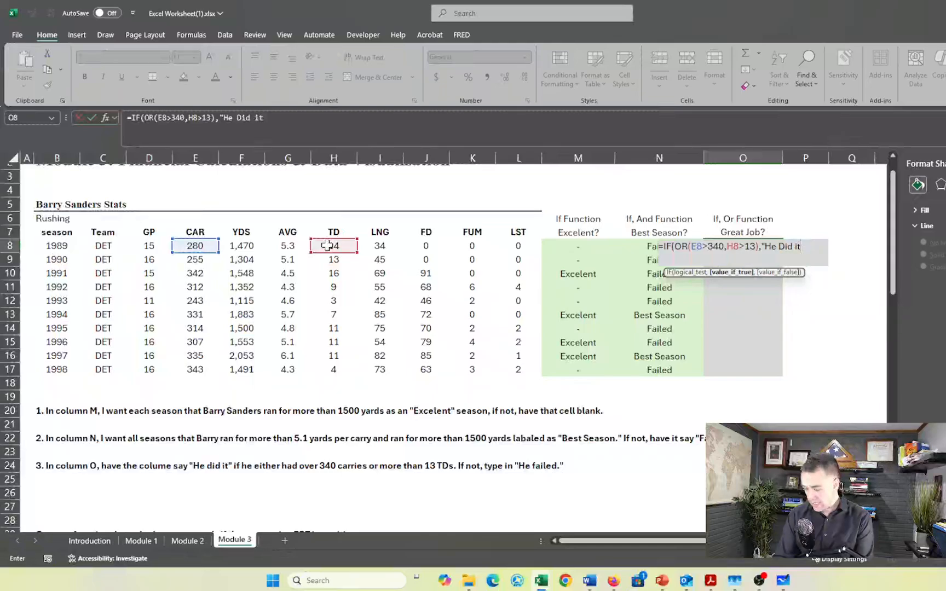
type("\"")
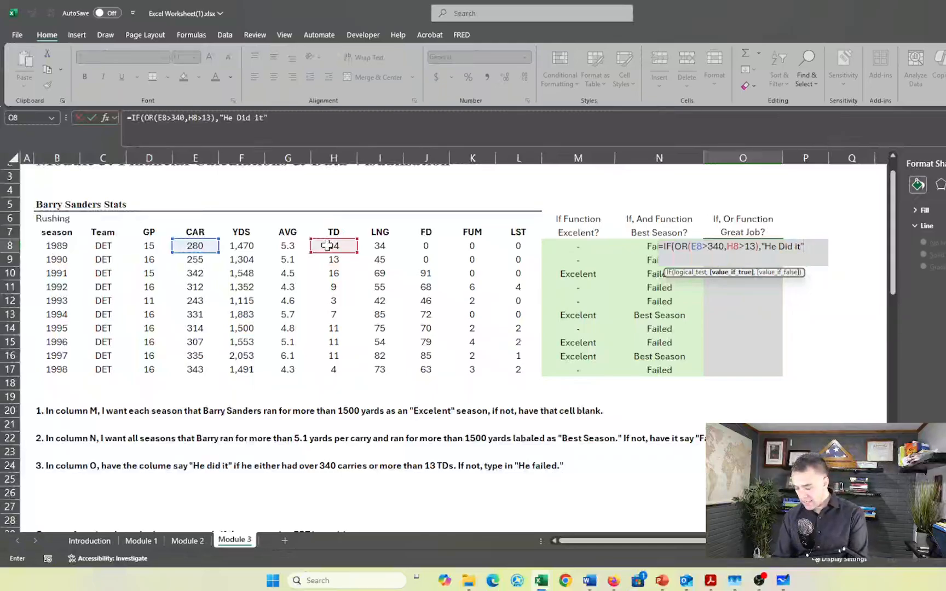
type(",")
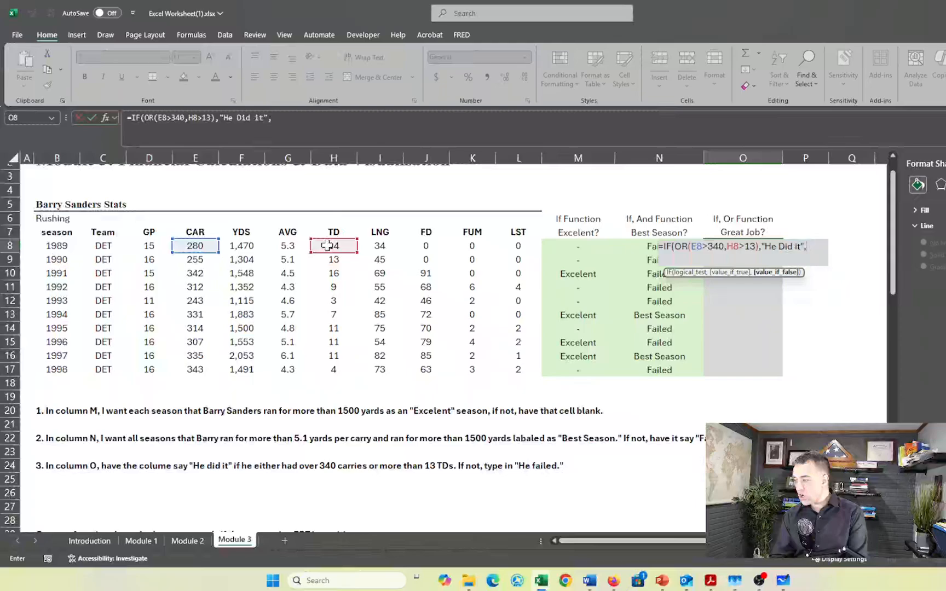
type("\"H")
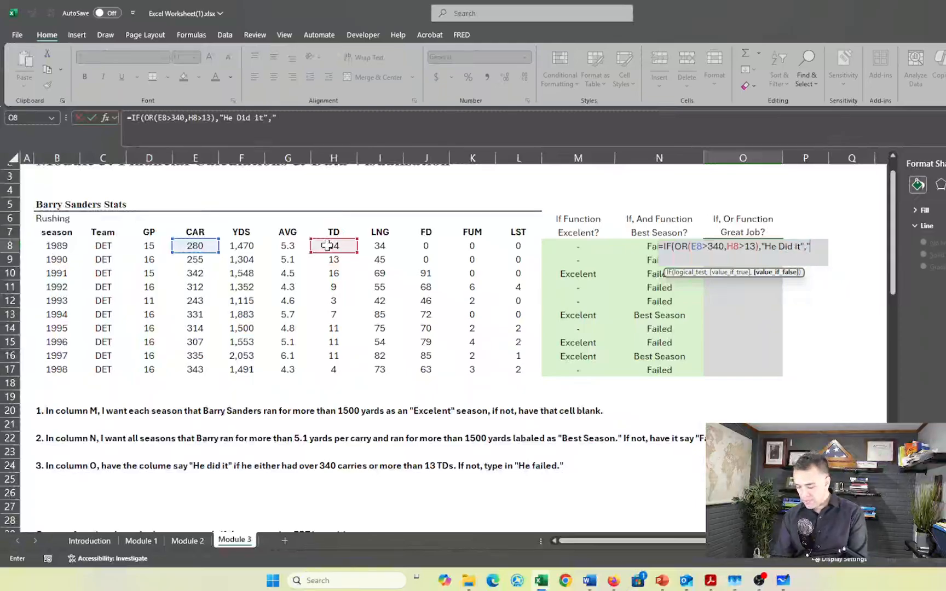
type("e F")
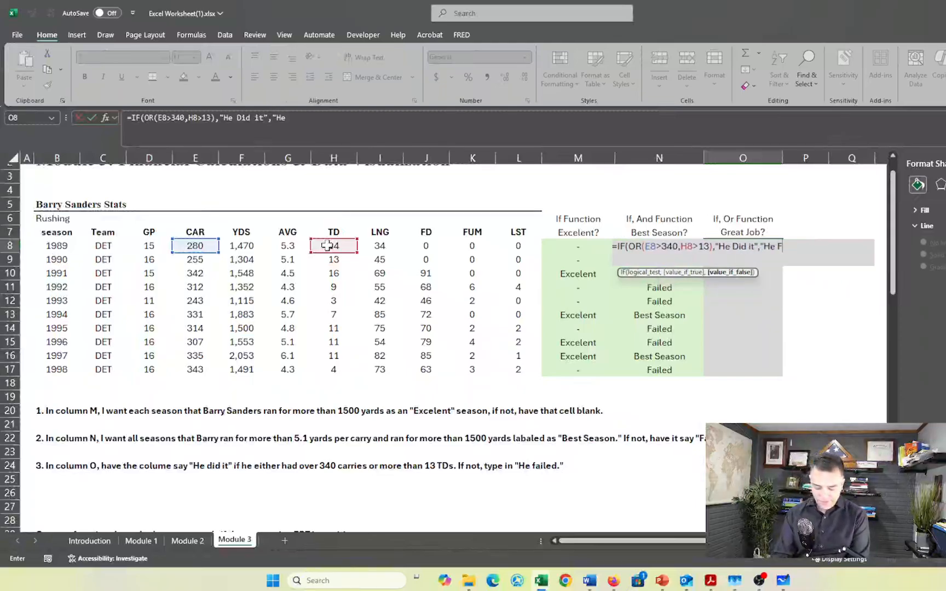
type("ailed")
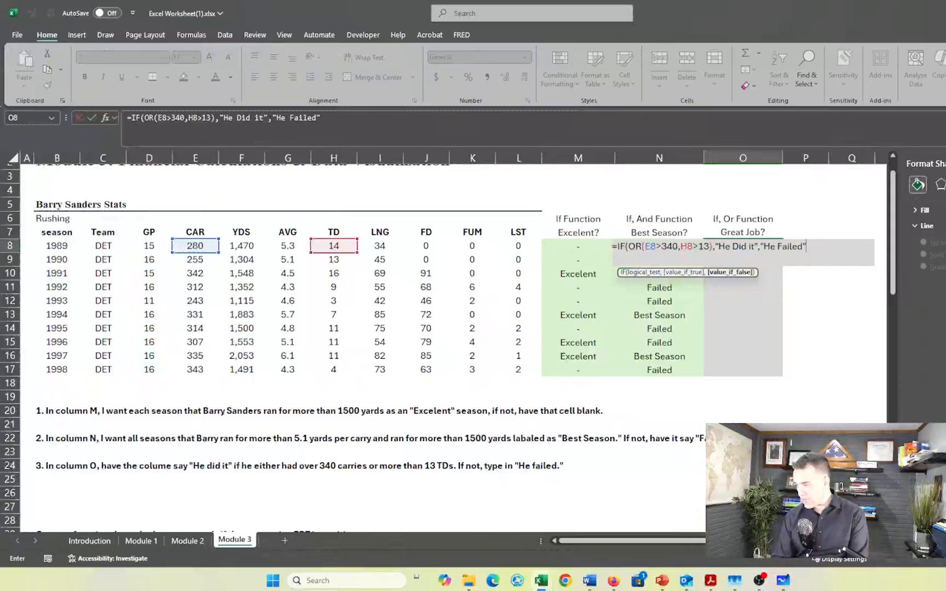
Complete the O8 formula with "He Did it" when true and "He Failed" when false, giving =IF(OR(E8>340,H8>13),"He Did it","He Failed")
type(")")
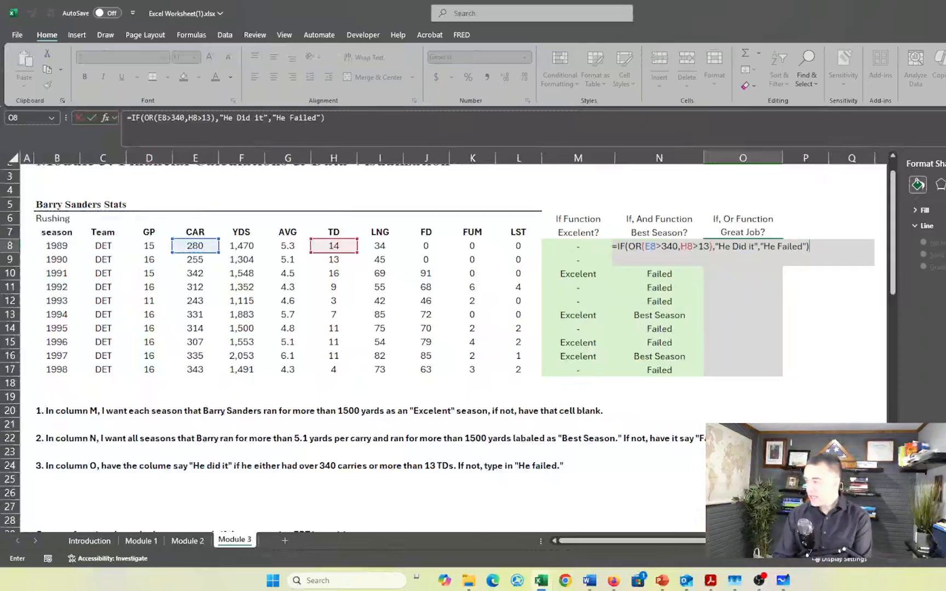
key("Return")
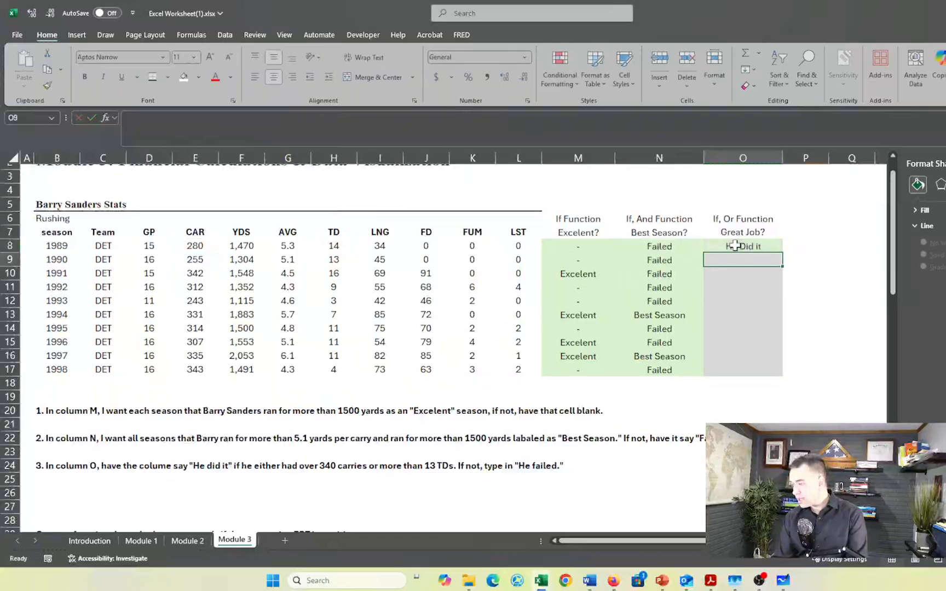
Fill the IF-OR formula from O8 down through O17 for all the seasons
left_click(735, 246)
key("shift+Down")
key("shift+Down")
key("shift+Down")
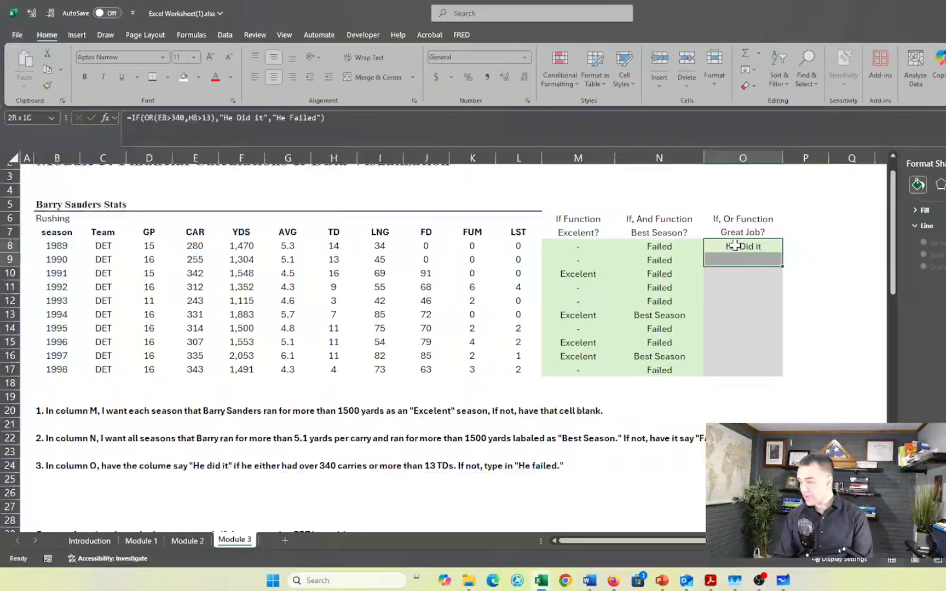
key("shift+Down")
key("shift+Down")
key("shift+Down")
key("shift+Down")
key("shift+Down")
key("shift+Down")
key("shift+Down")
key("shift+Down")
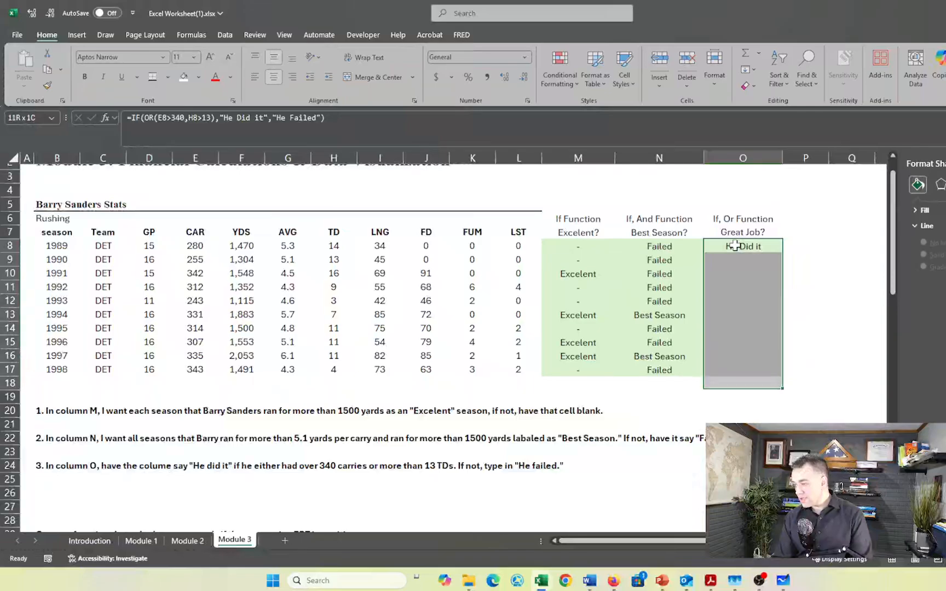
key("shift+Up")
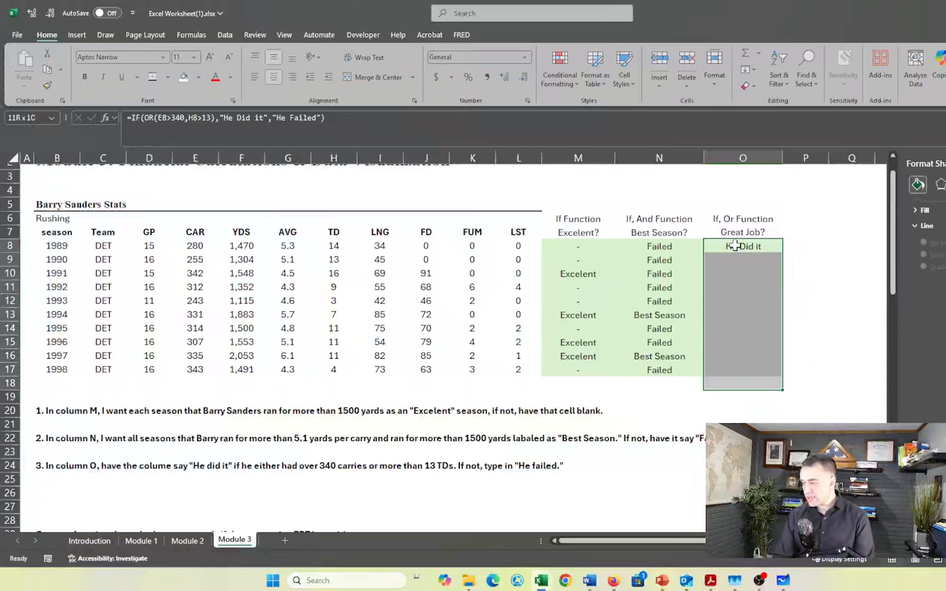
key("shift+Up")
key("ctrl+d")
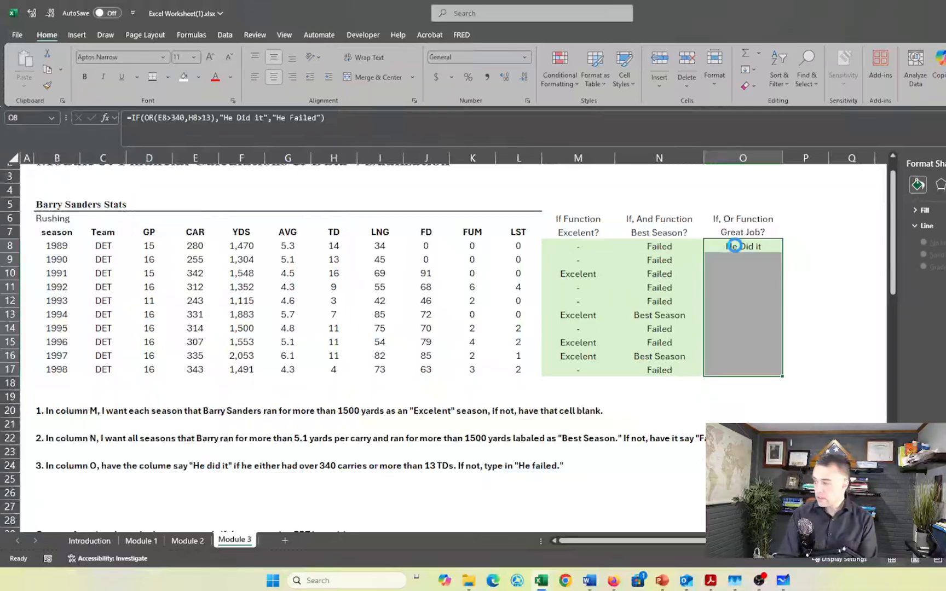
Check the copied IF-OR formula in O10 for the 1991 season against the column O instruction
left_click(757, 273)
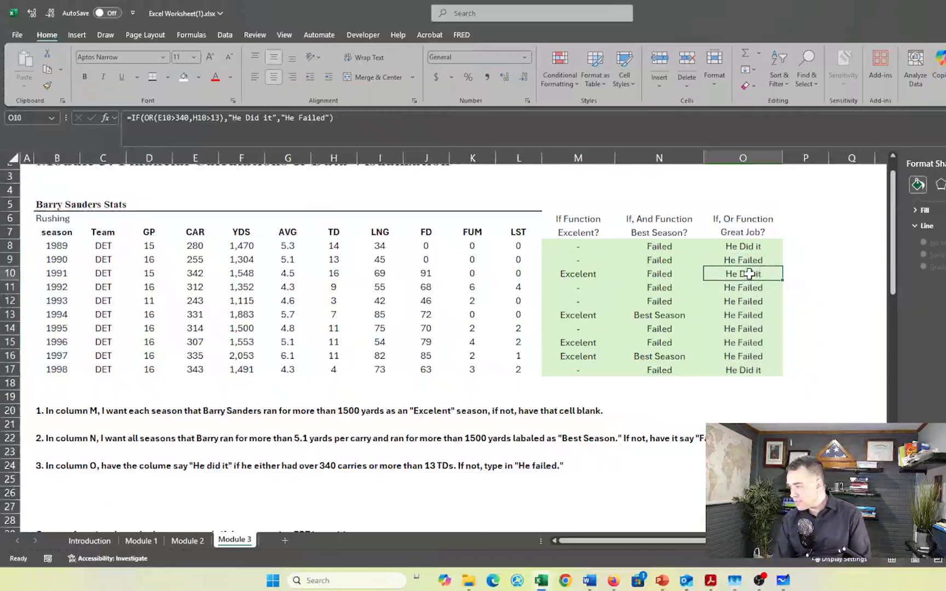
scroll(634, 398, "down", 4)
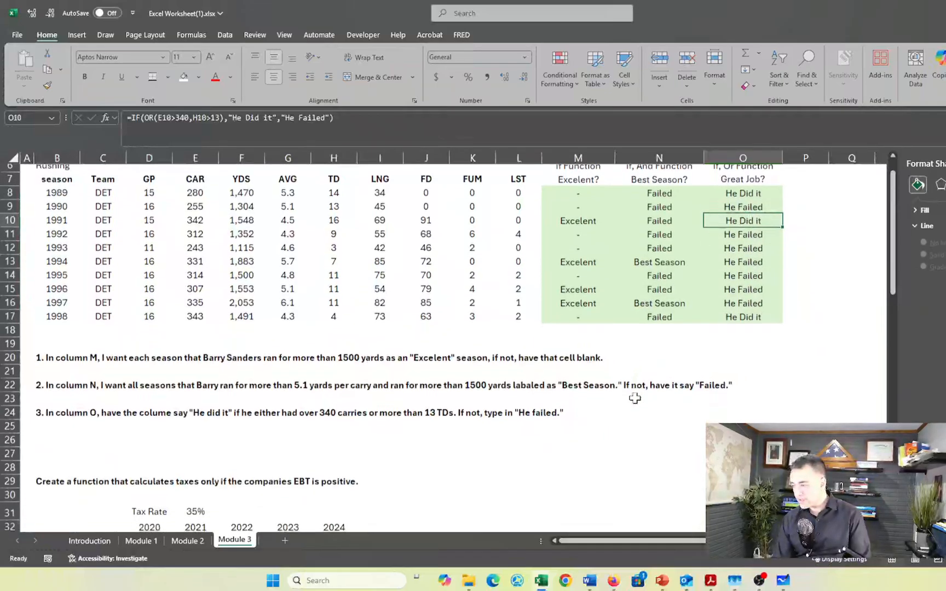
scroll(634, 398, "up", 1)
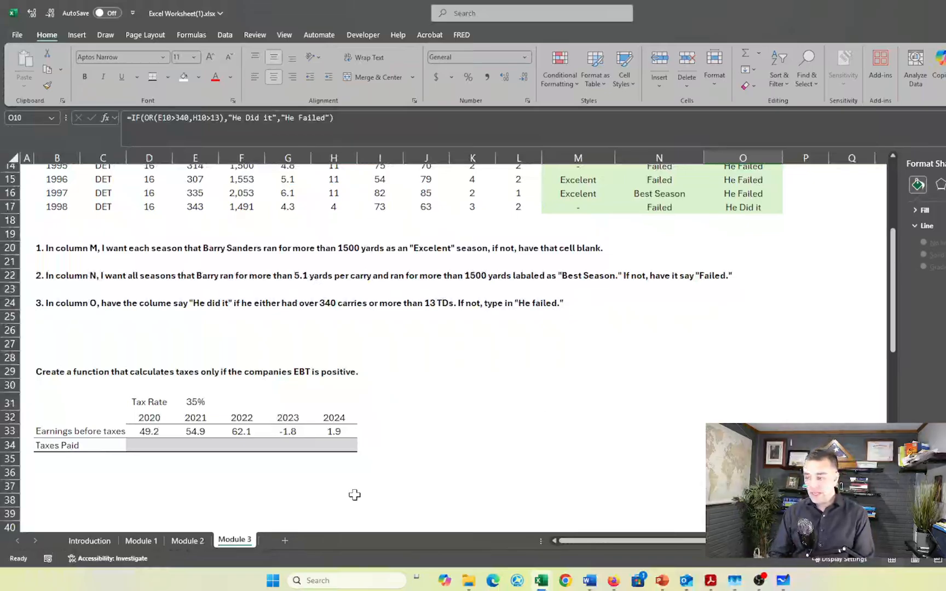
Enter =D33*$E$31 in D34 to multiply the 2020 earnings before taxes by the fixed tax rate
left_click(149, 446)
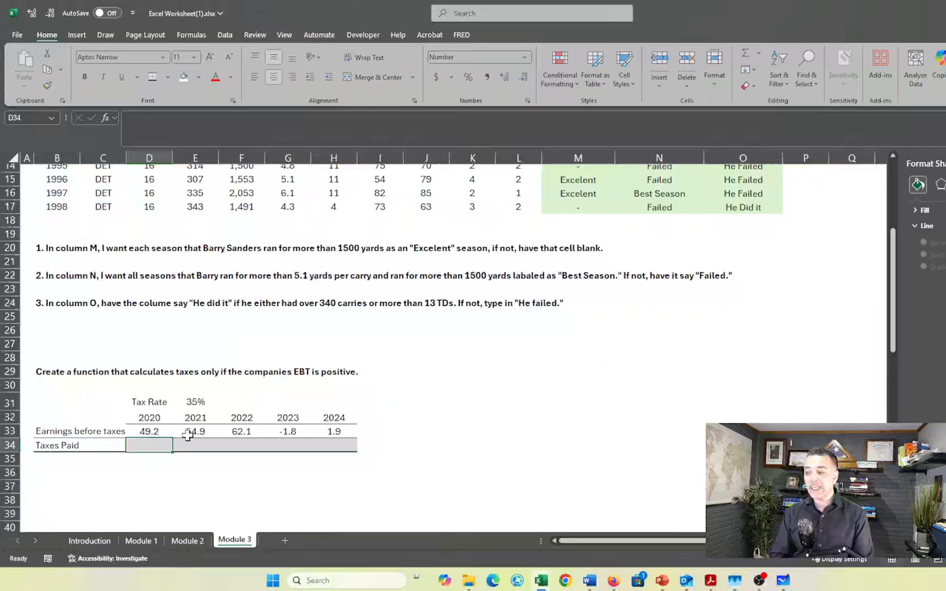
left_click(291, 432)
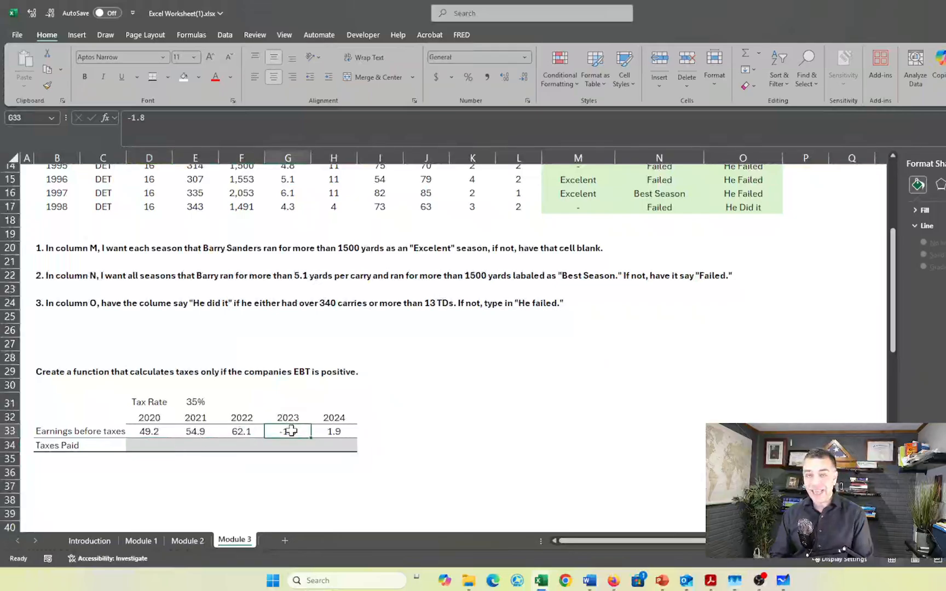
left_click(152, 446)
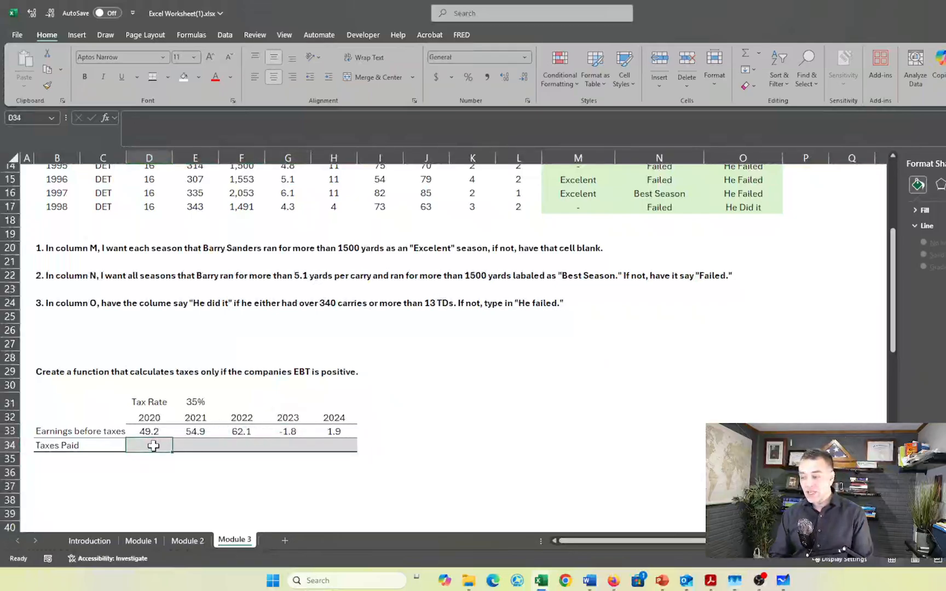
type("=")
left_click(146, 431)
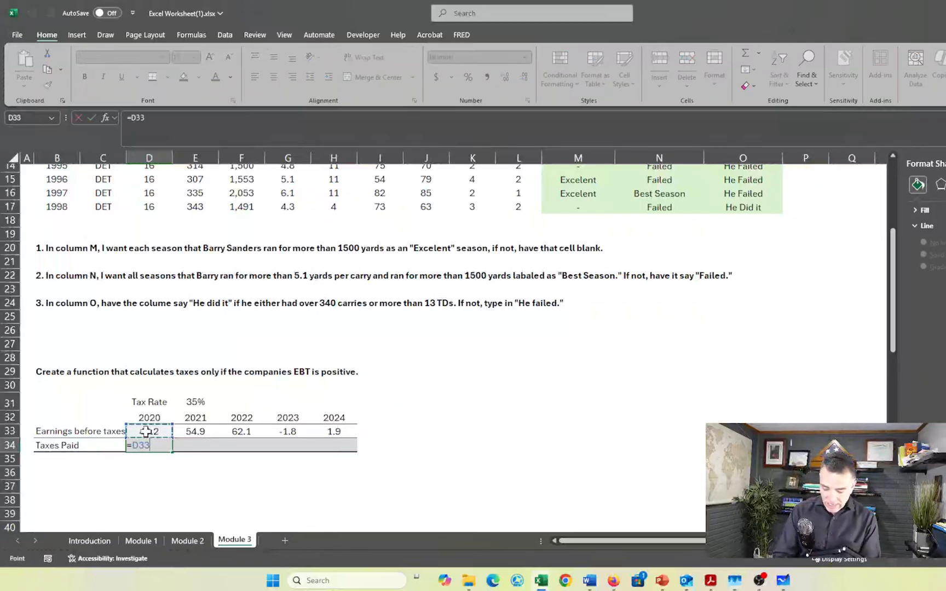
type("*")
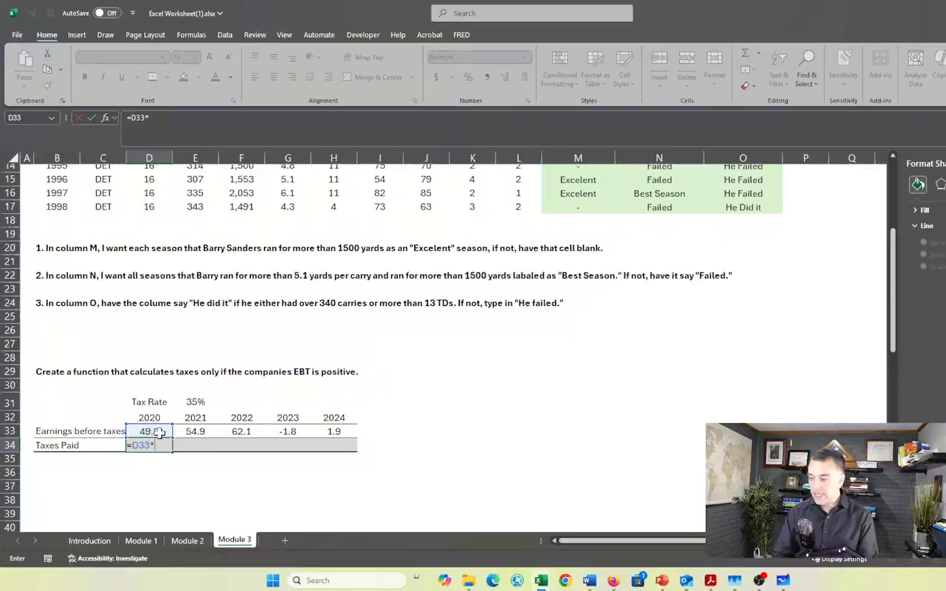
left_click(196, 402)
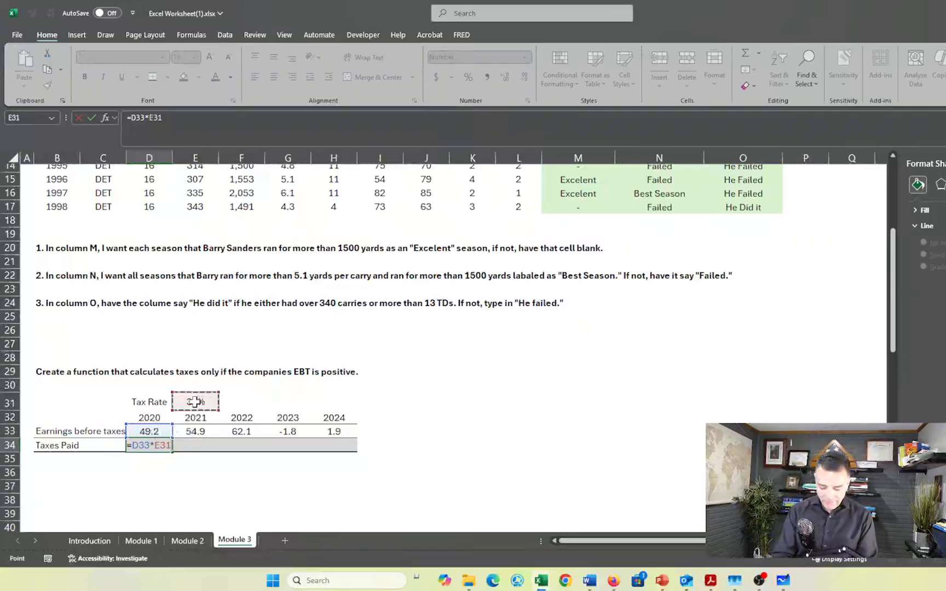
key("F4")
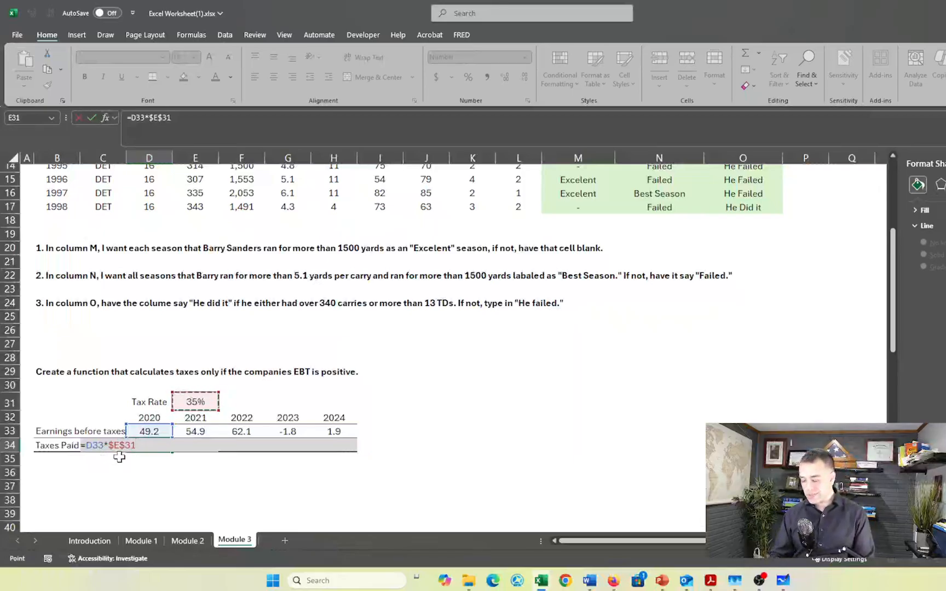
key("Return")
Fill the tax multiplication formula from D34 across the Taxes Paid row through H34
key("Up")
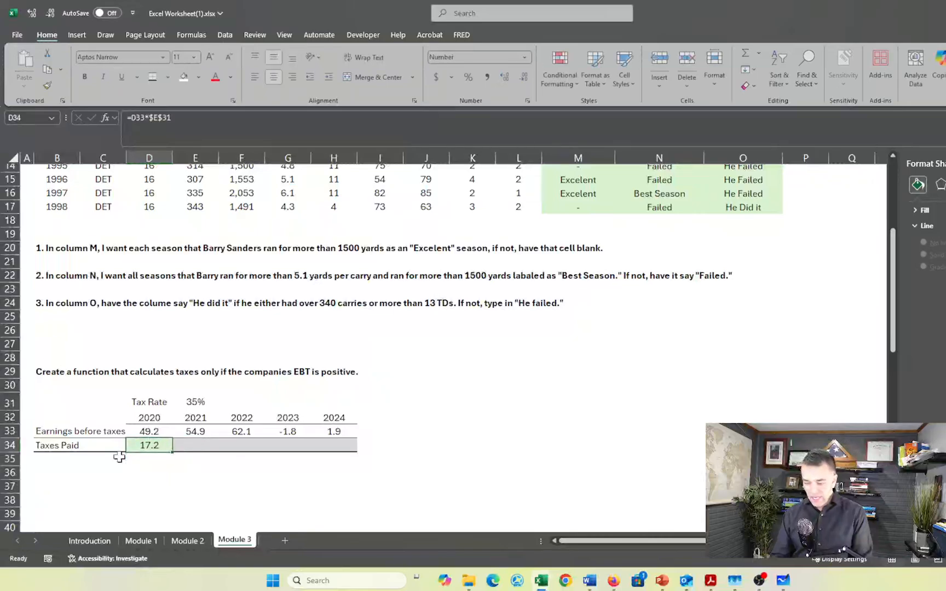
key("shift+Right")
key("shift+Right")
key("shift+Right")
key("shift+Right")
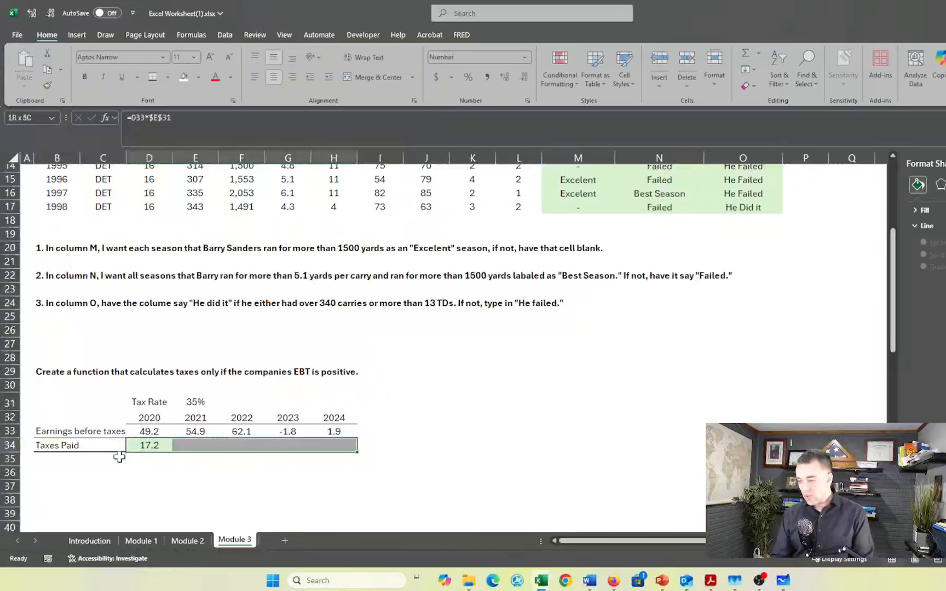
key("ctrl+r")
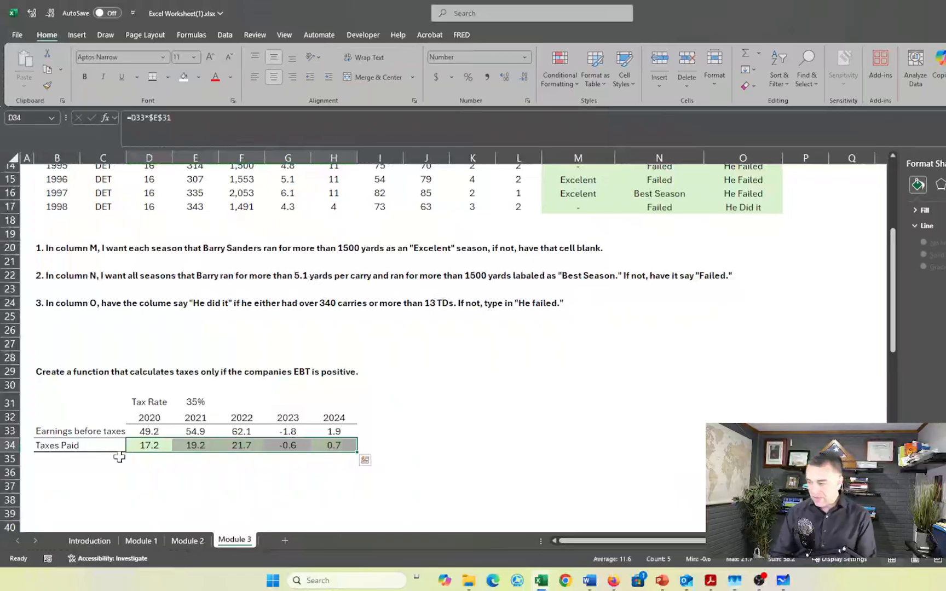
left_click(290, 471)
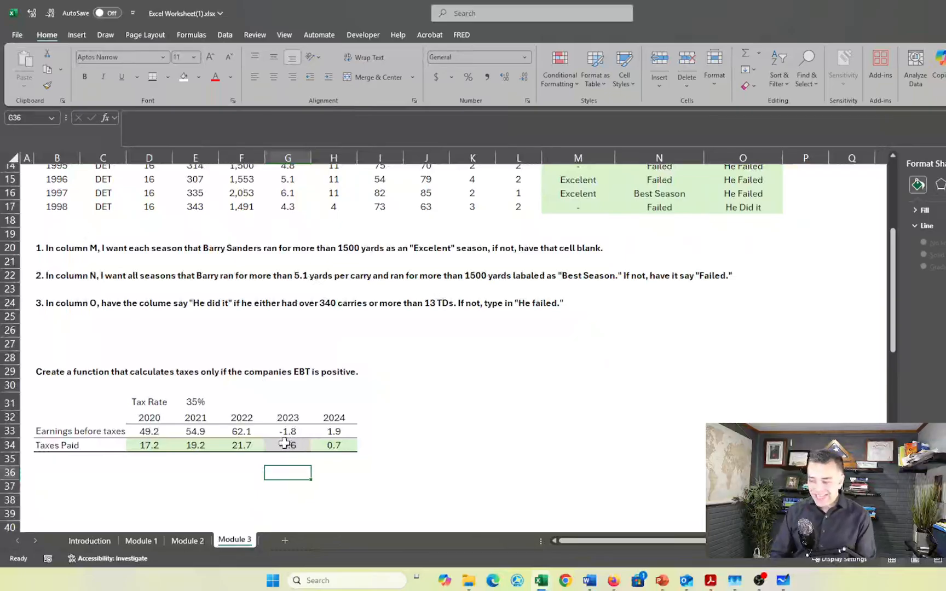
Replace the D34 formula with an IF function that tests whether earnings before taxes are positive, D33>0
left_click(145, 448)
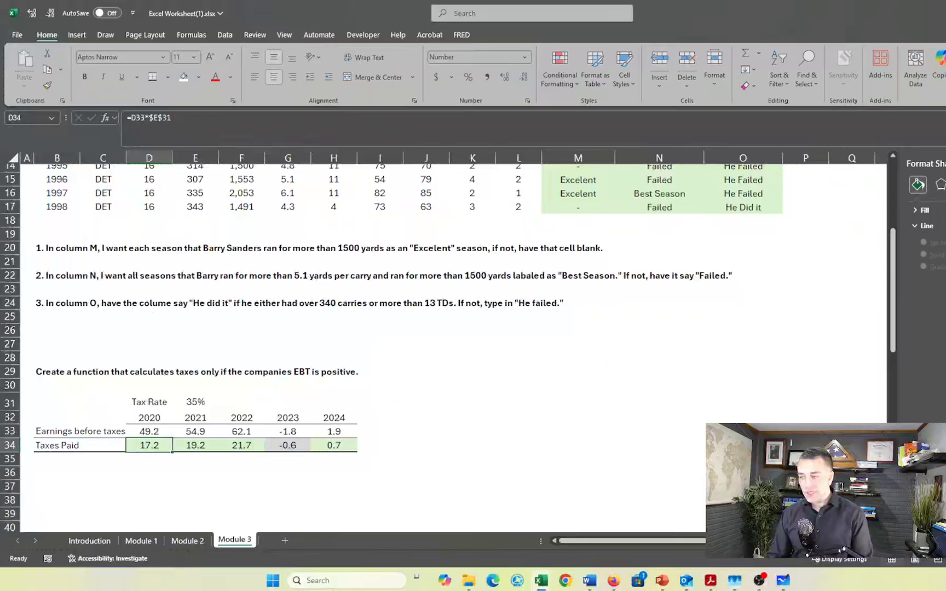
key("F2")
type("=")
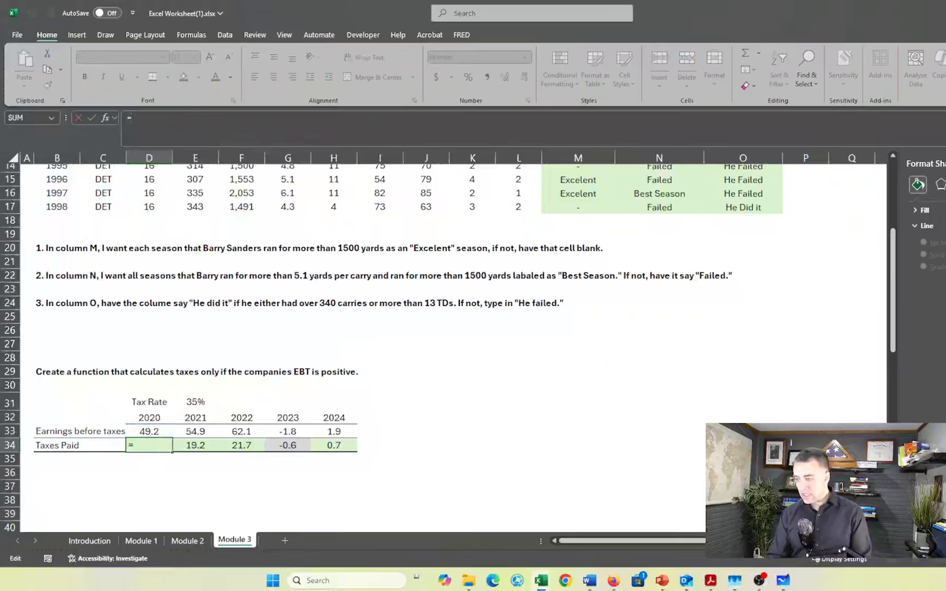
type("if")
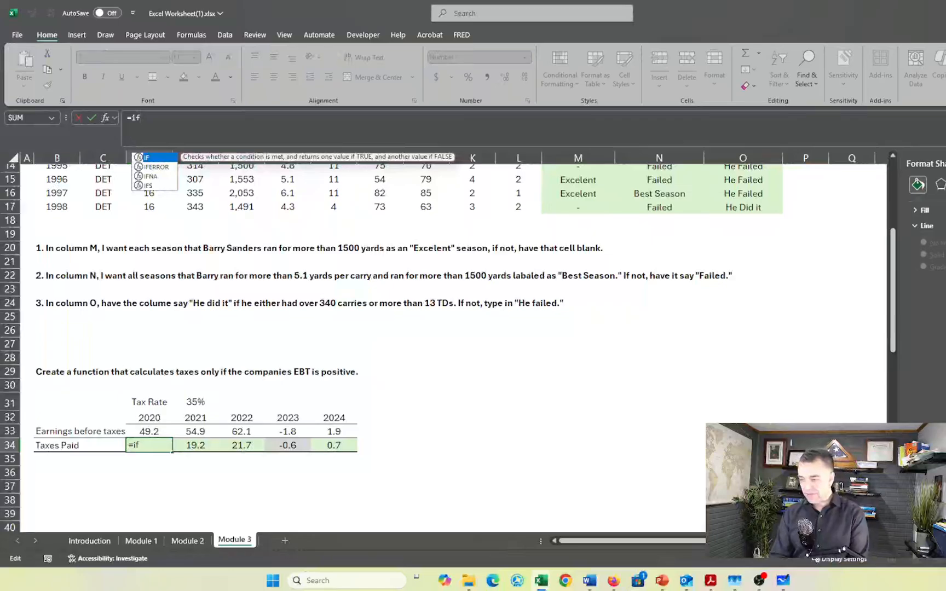
key("Tab")
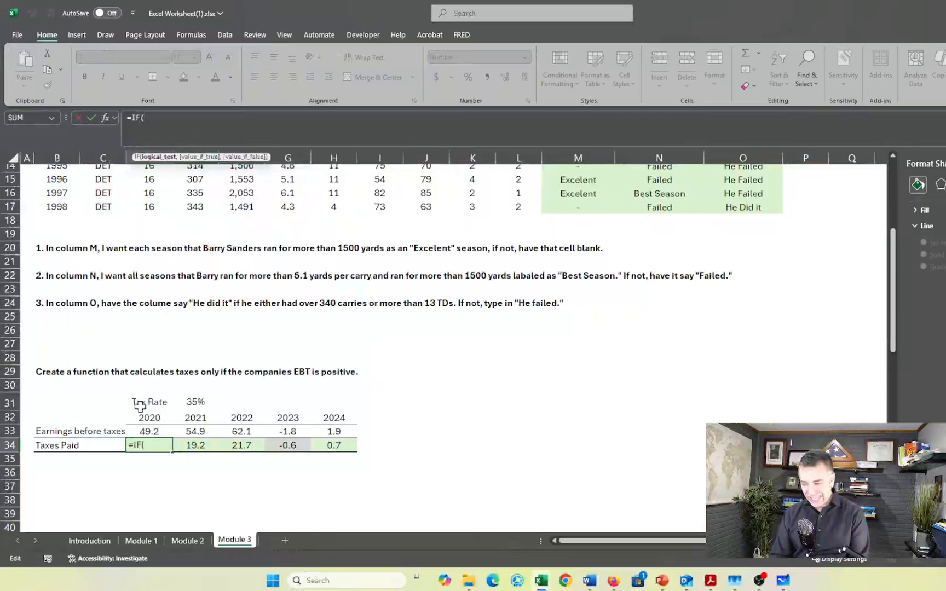
left_click(144, 432)
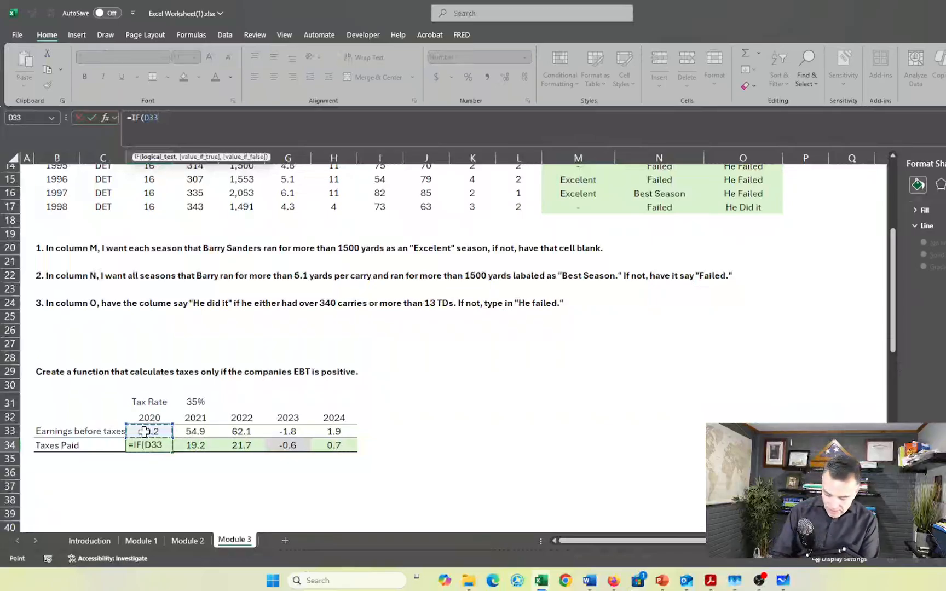
type(">")
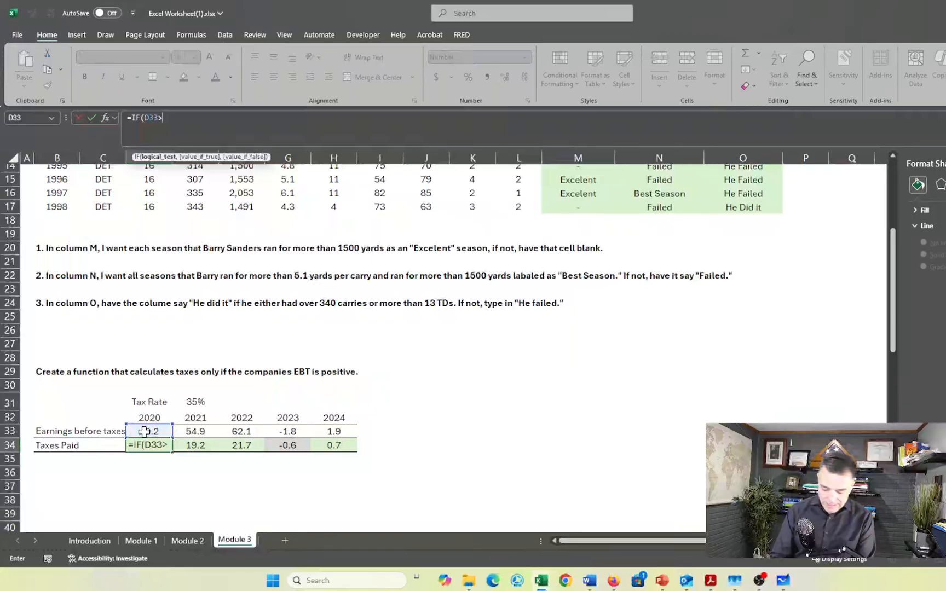
type("0")
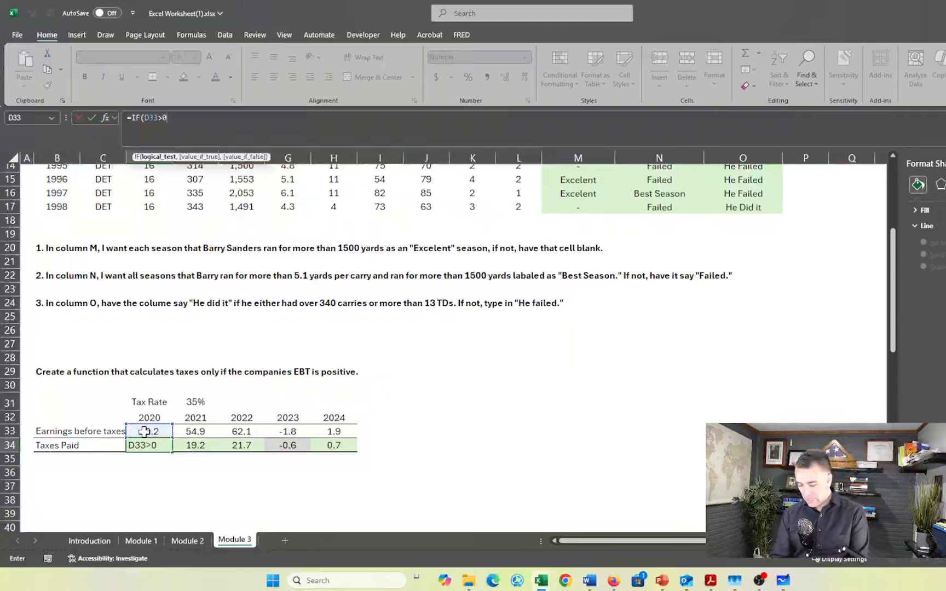
type(",")
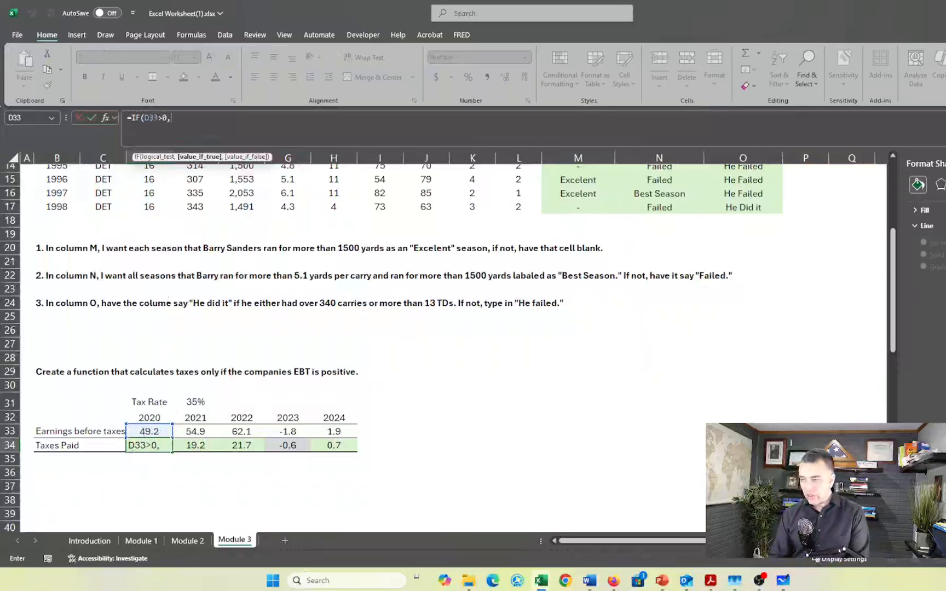
Complete the D34 formula with D33*$E$31 when true and 0 when false, giving =IF(D33>0,D33*$E$31,0)
left_click(171, 118)
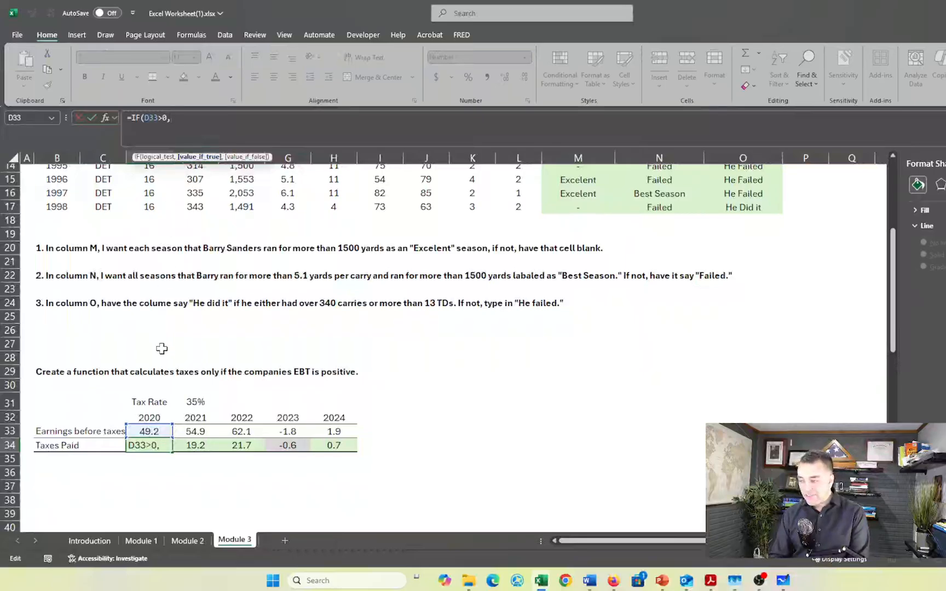
left_click(149, 431)
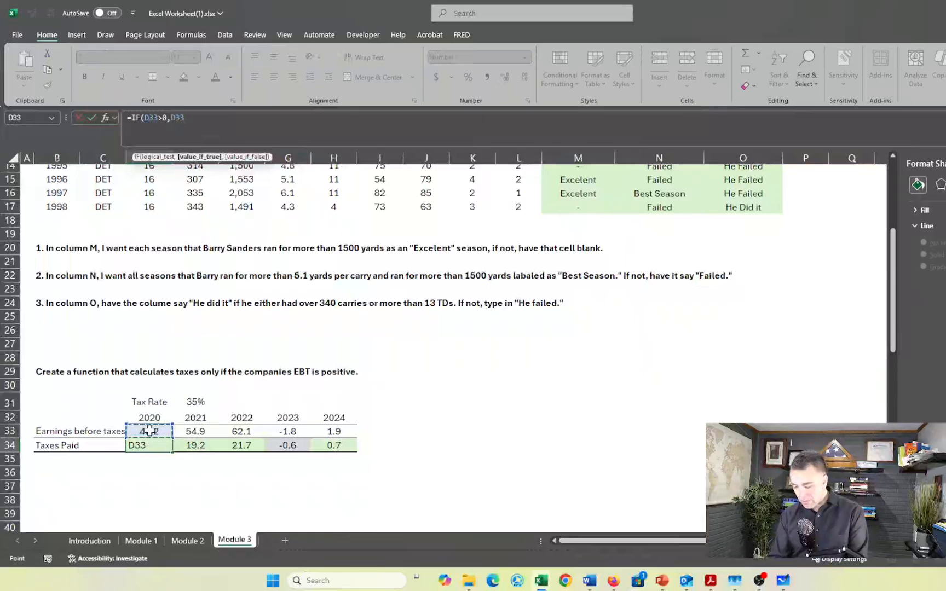
type("*")
left_click(195, 402)
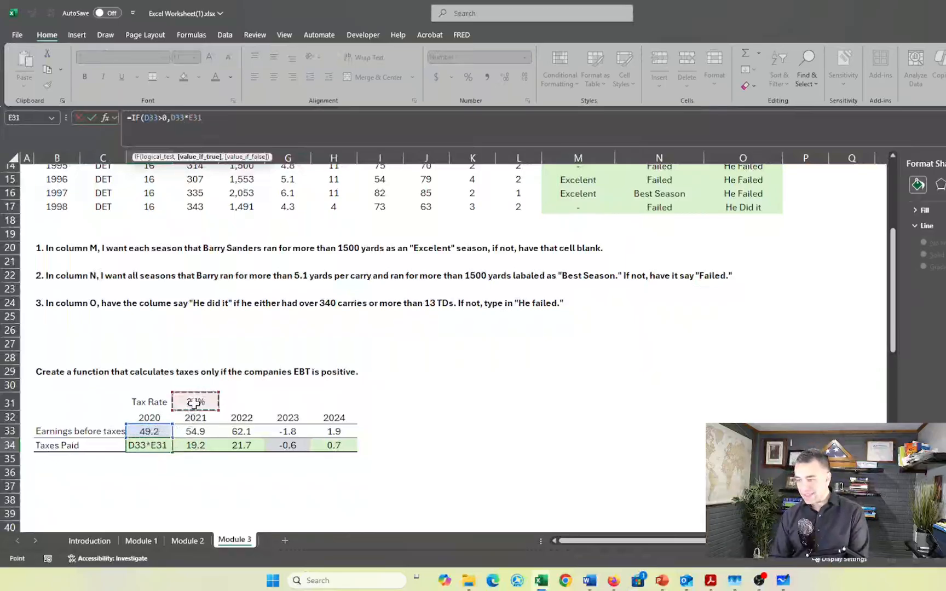
key("F4")
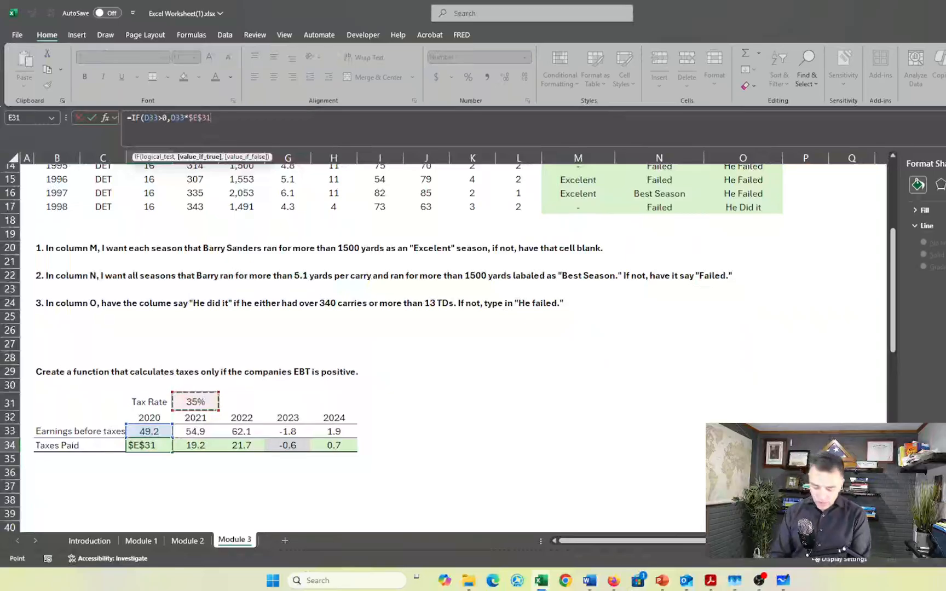
type(",")
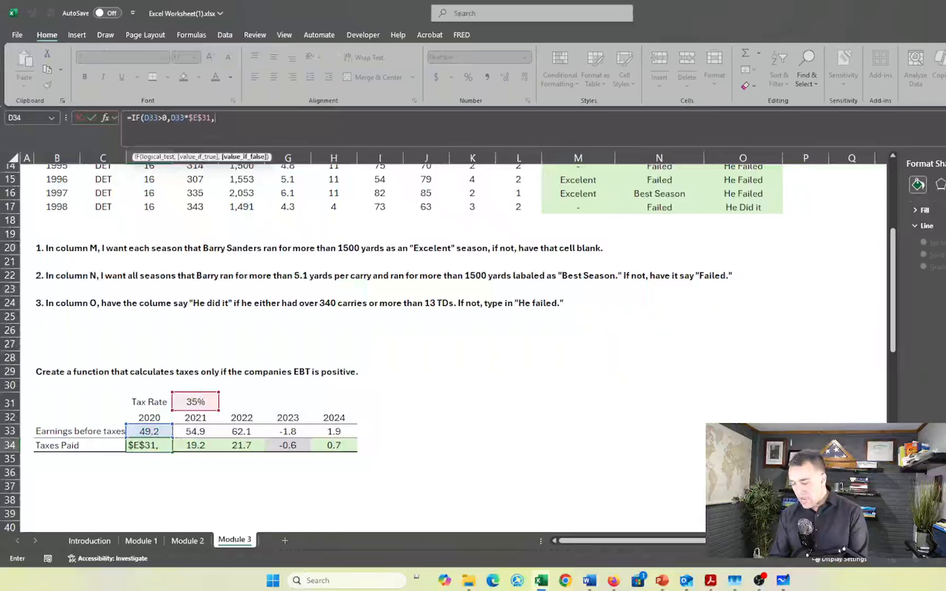
type("0")
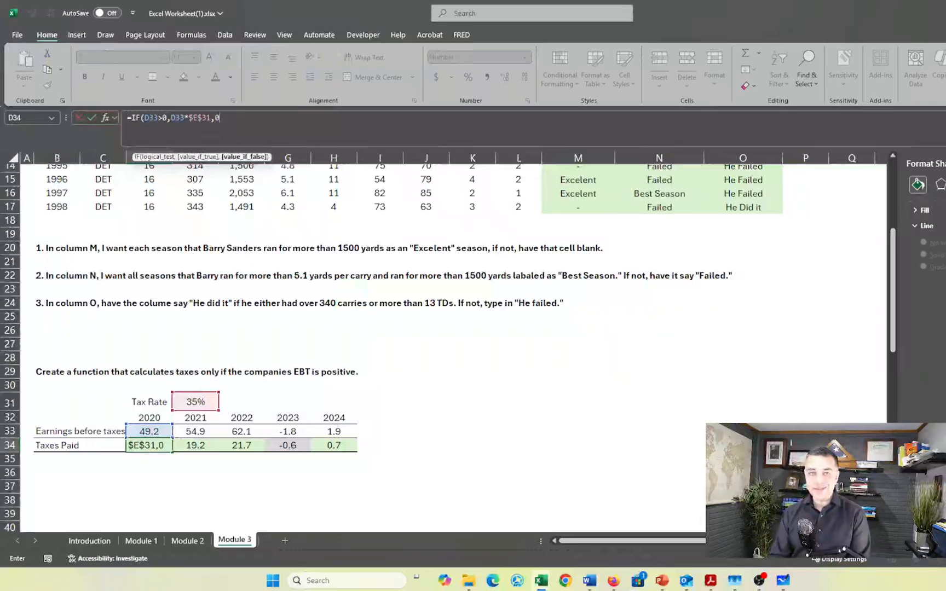
type(")")
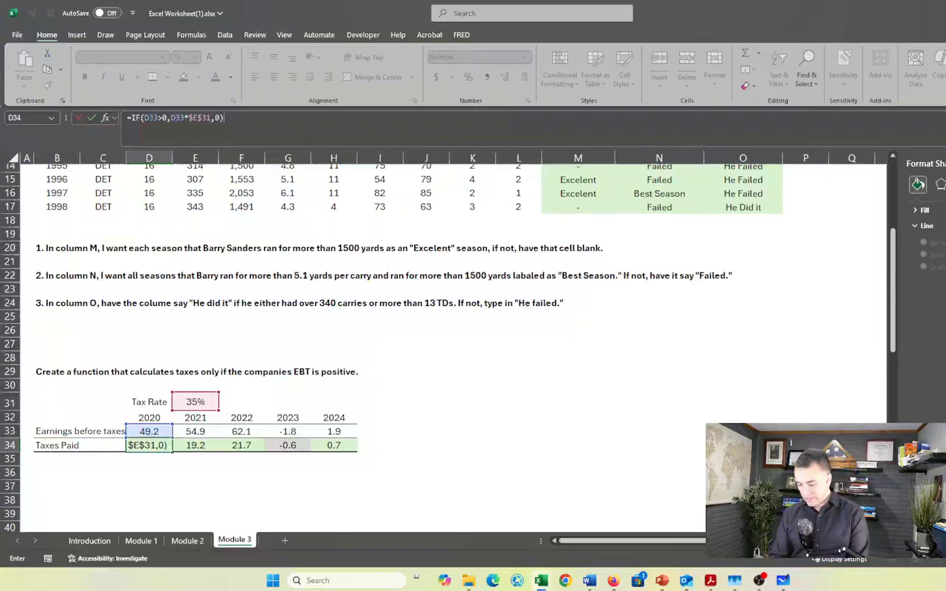
key("Return")
Fill the IF tax formula from D34 across through H34 for all the years
key("Up")
key("shift+Right")
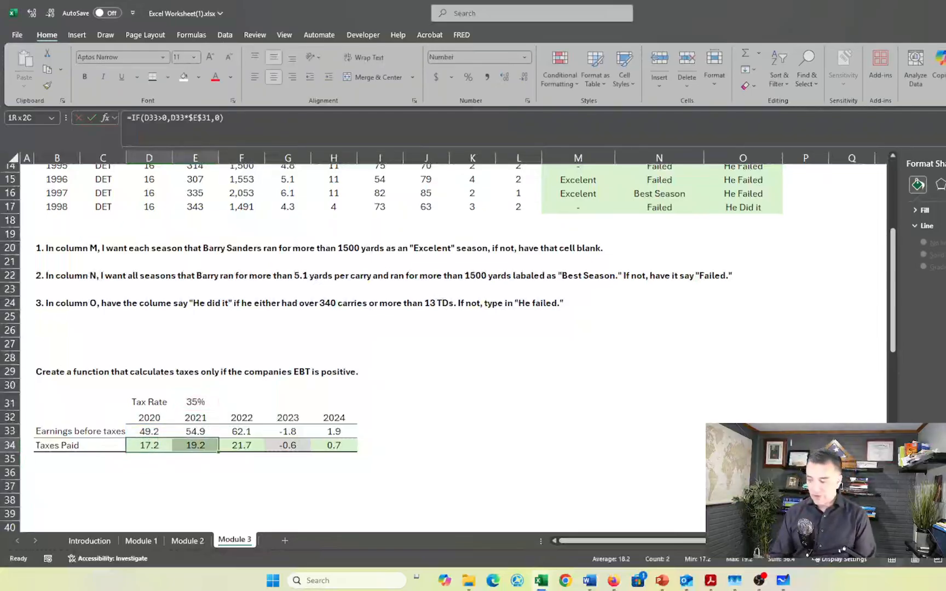
key("shift+Right")
key("shift+Right")
key("shift+Right")
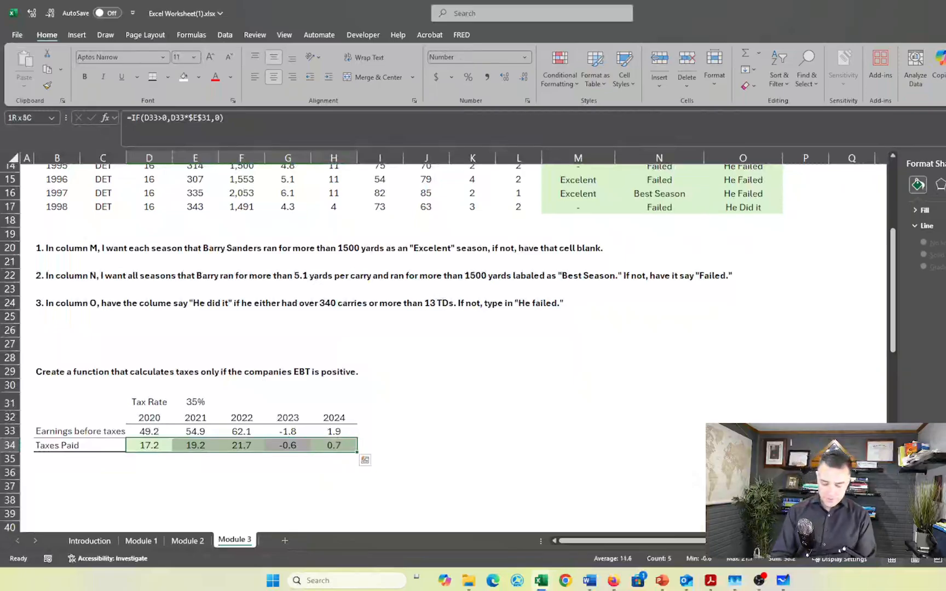
key("ctrl+r")
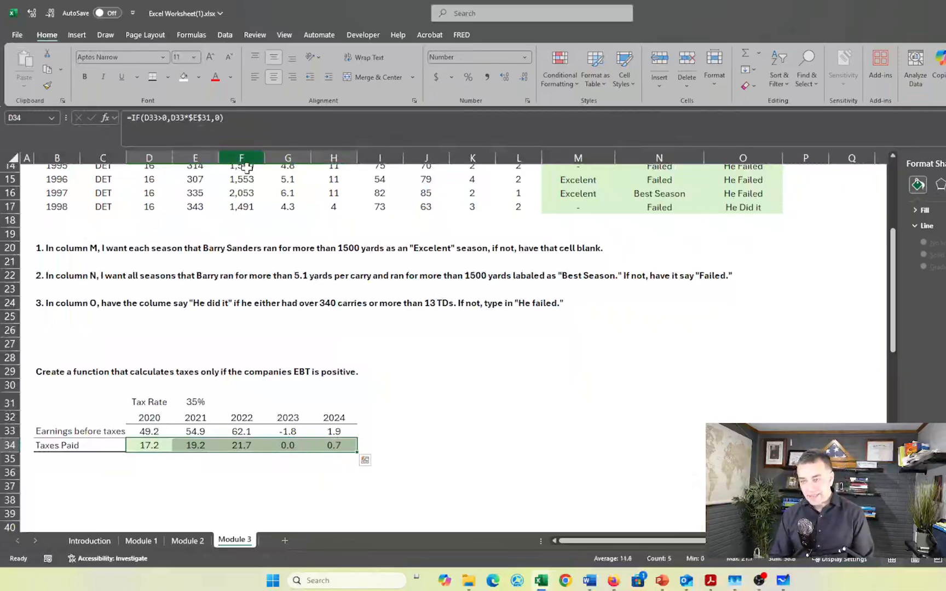
Replace the D34 tax formula with a MAX function comparing the tax amount with zero, =MAX(D33*$E$31,0)
left_click(158, 455)
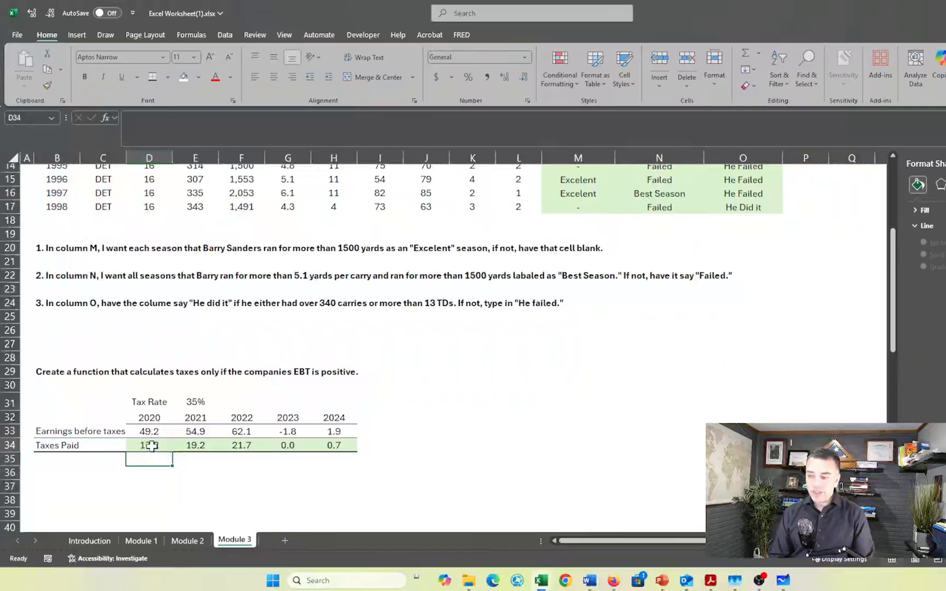
left_click(152, 447)
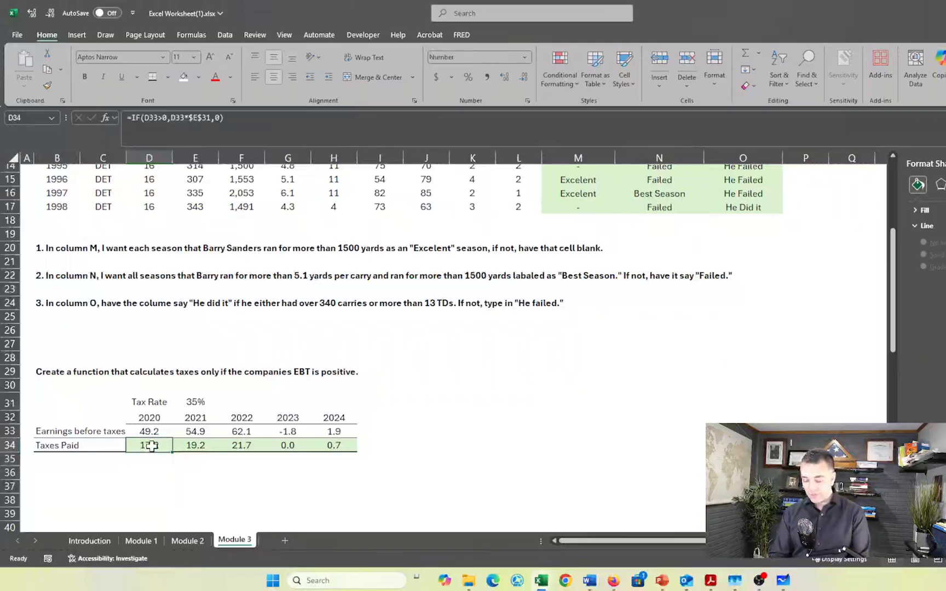
type("=")
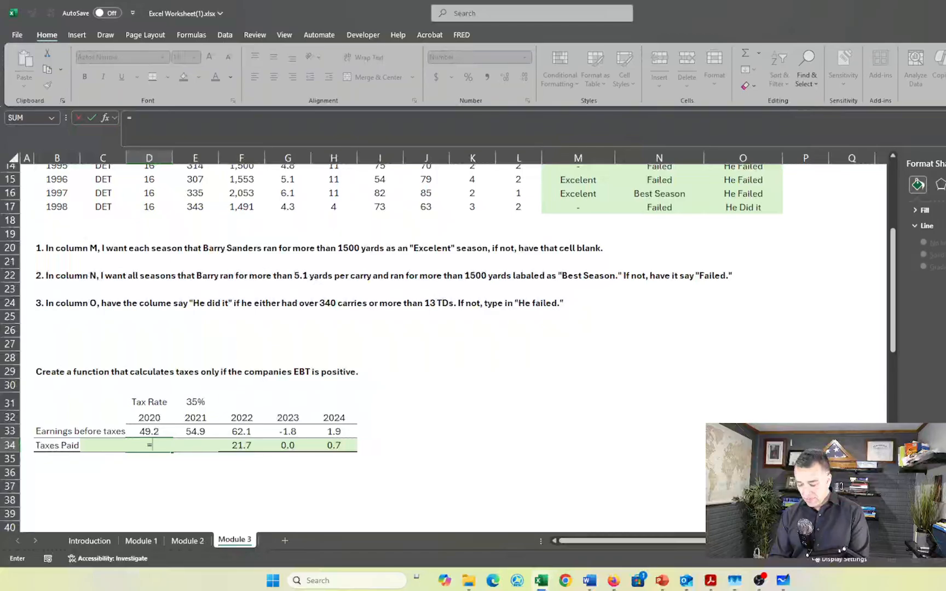
type("max")
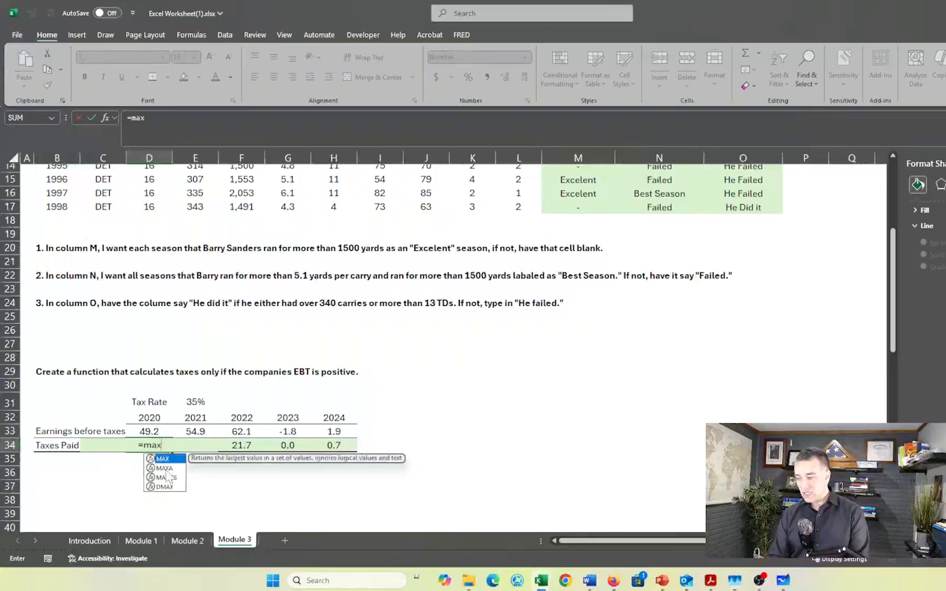
key("Tab")
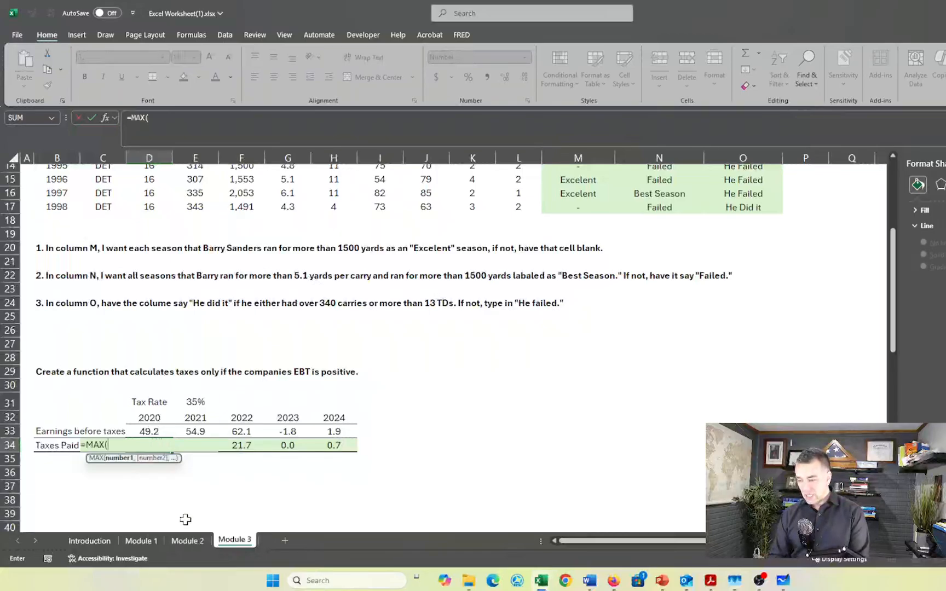
left_click(149, 431)
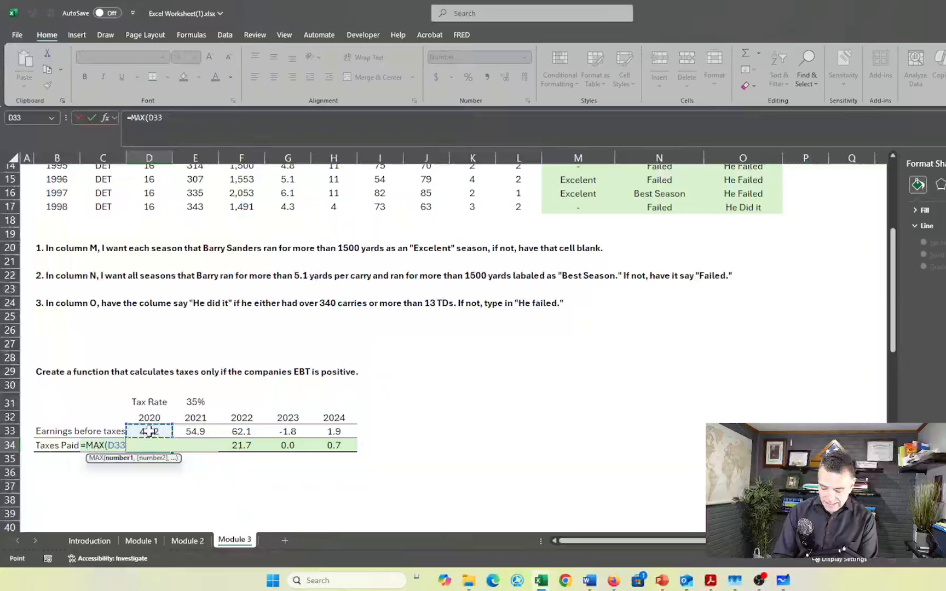
type("*")
left_click(199, 401)
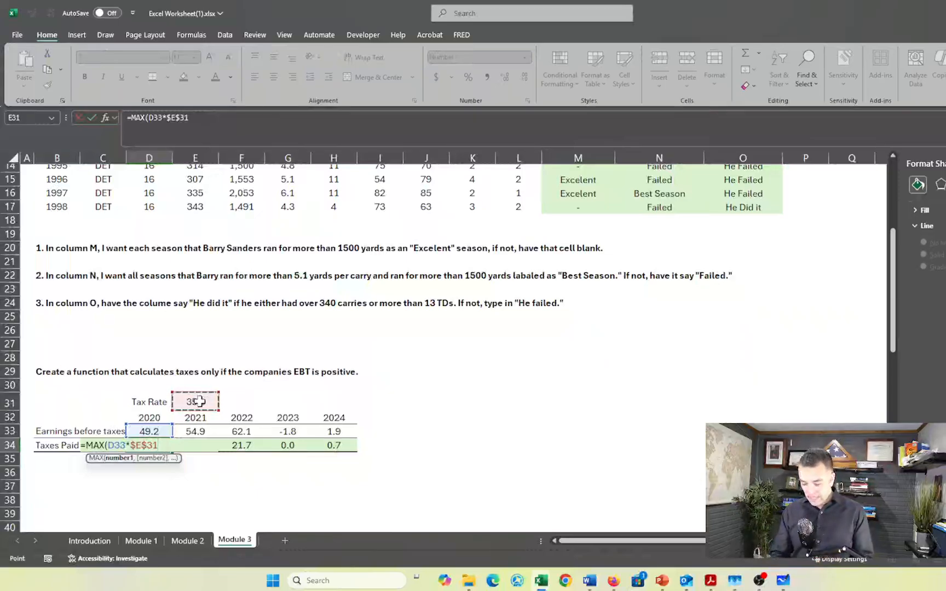
type(",")
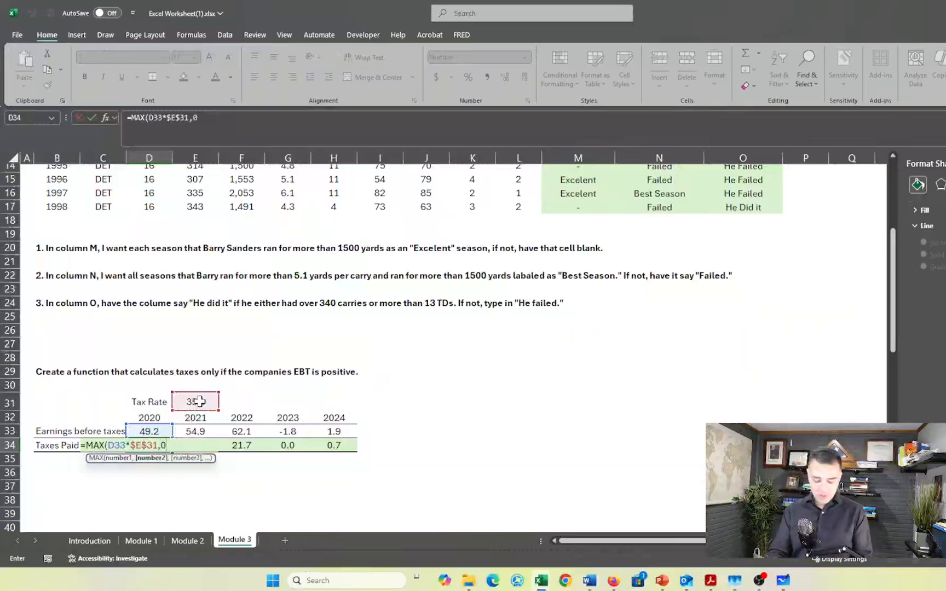
type("0)")
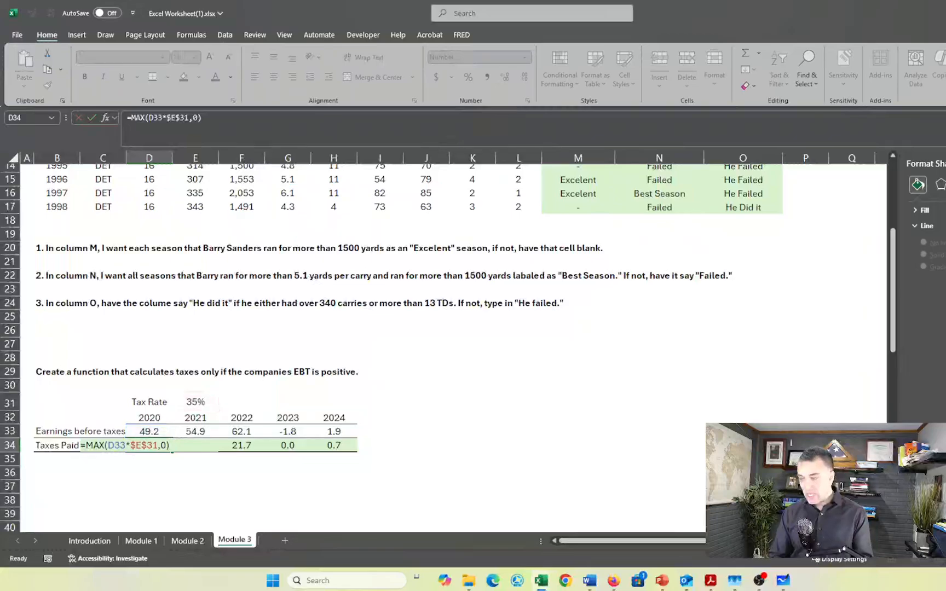
key("Return")
Fill the MAX tax formula from D34 across through H34 and check the copied formula in G34
left_click(166, 448)
key("shift+Right")
key("shift+Right")
key("shift+Right")
key("shift+Right")
key("shift+Right")
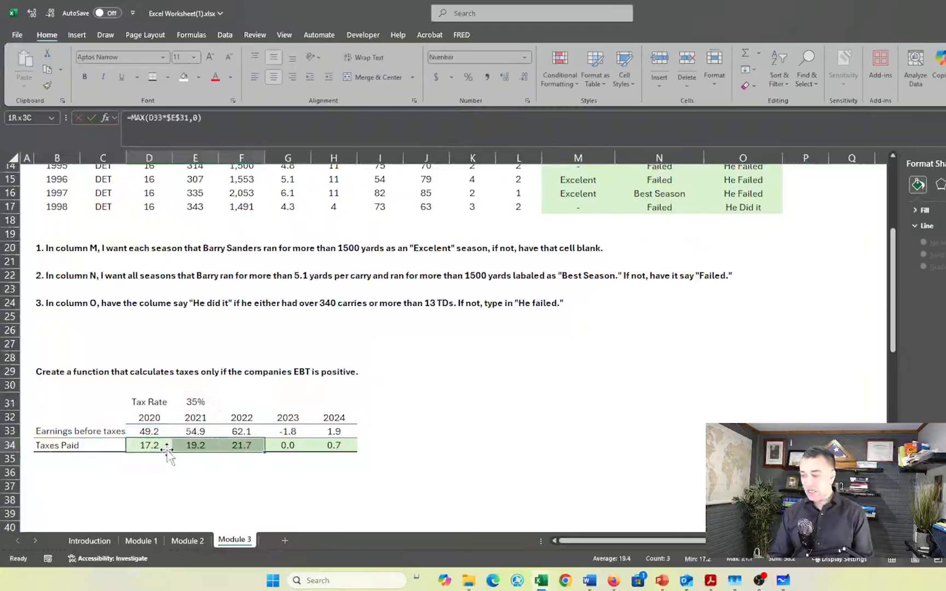
key("shift+Left")
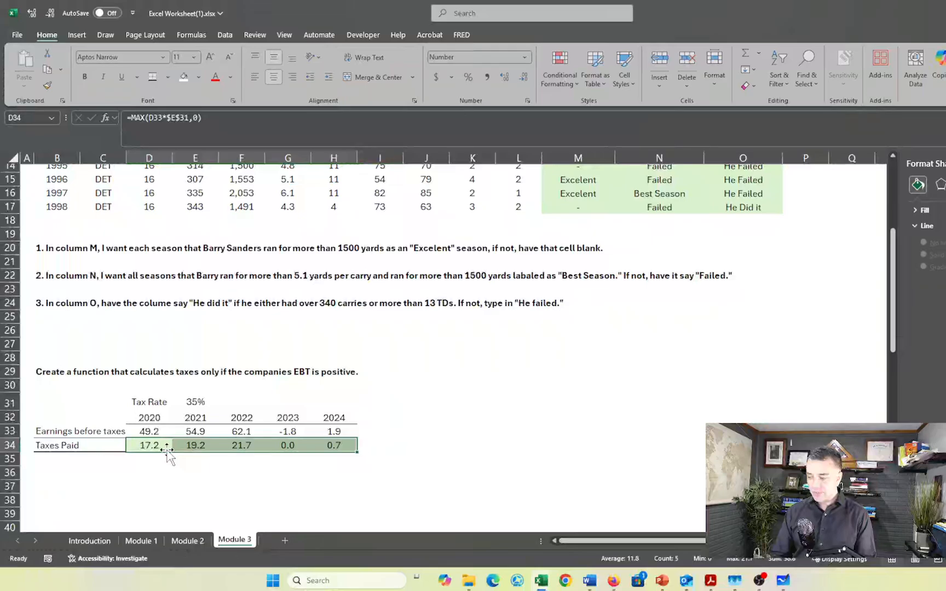
left_click(274, 484)
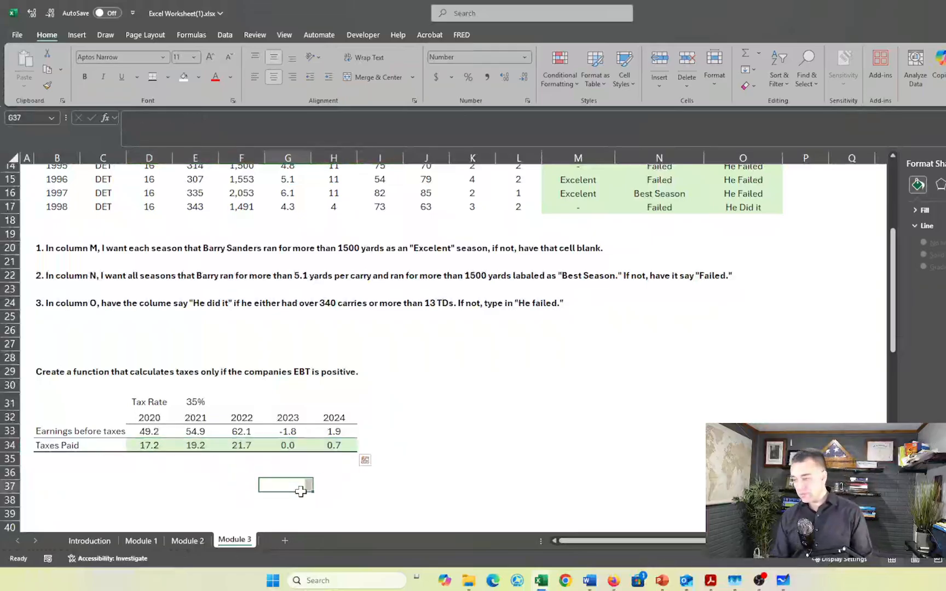
double_click(288, 446)
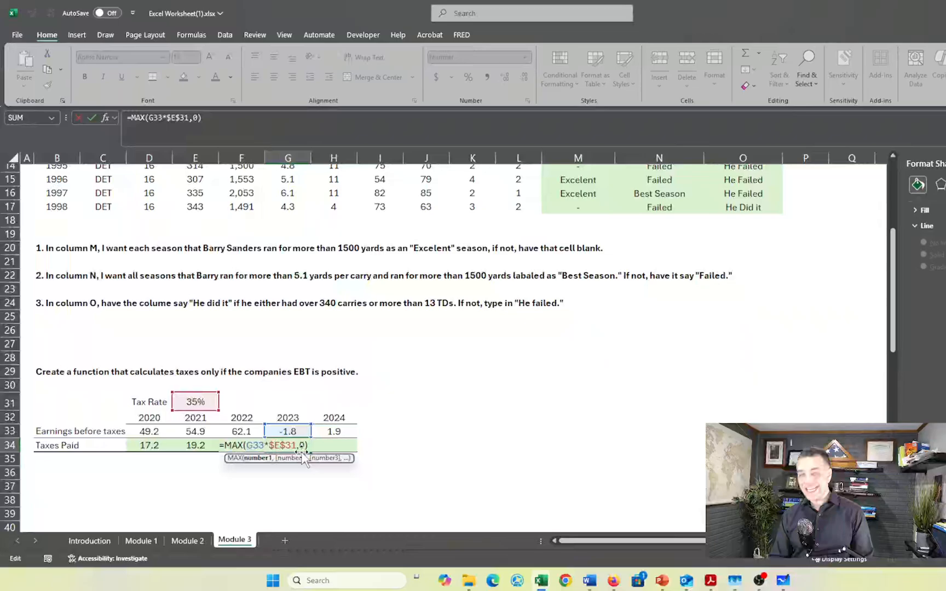
key("Return")
Insert the recommended Scatter chart for the YDS data in F7:F17 and place it over columns I to N, starting at row 3
scroll(481, 386, "up", 5)
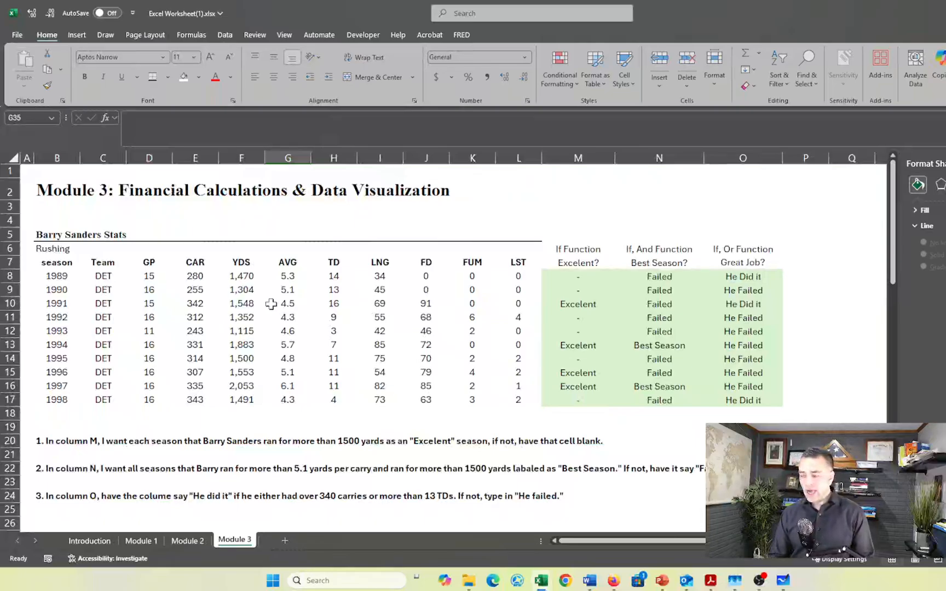
left_click(241, 265)
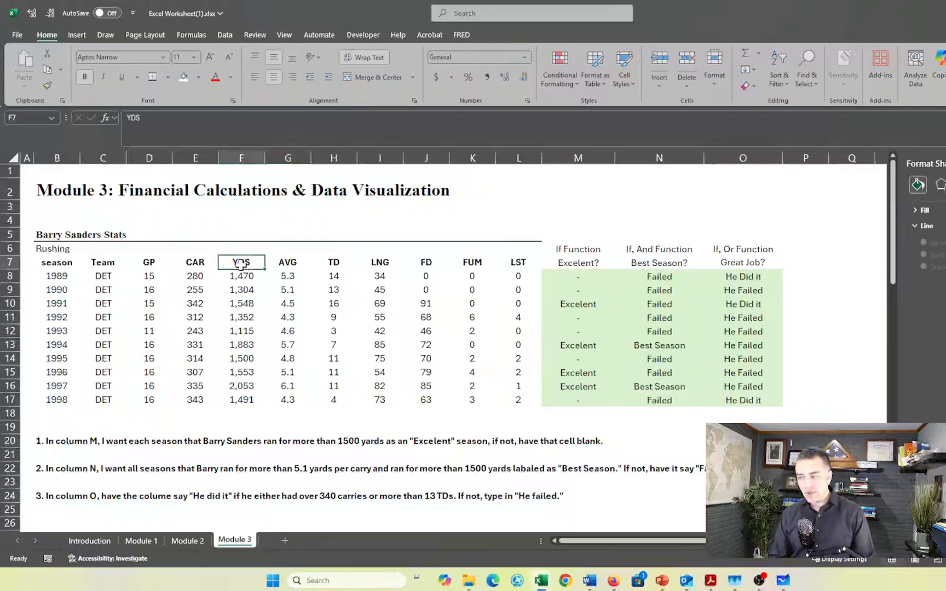
left_click_drag(241, 265, 242, 401)
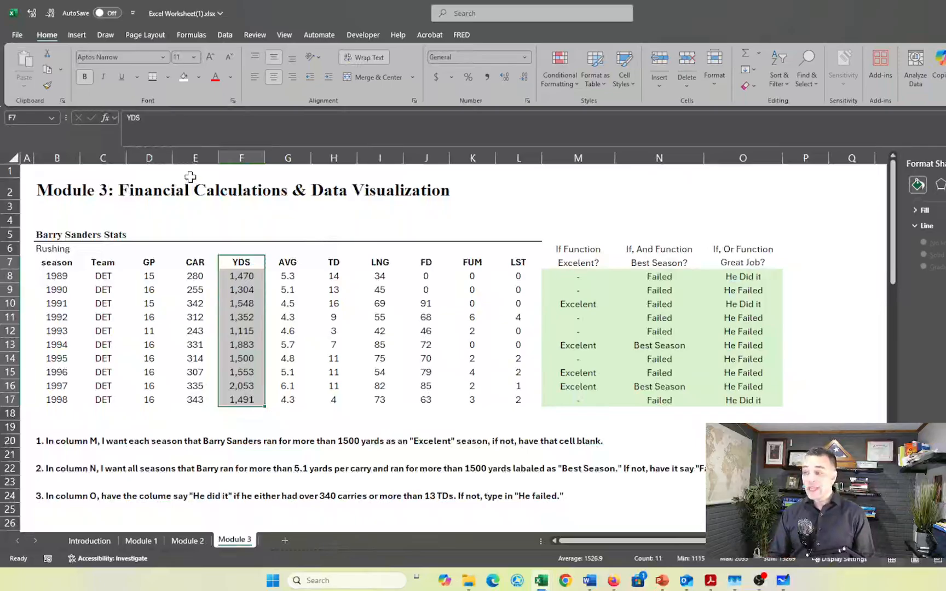
left_click(77, 34)
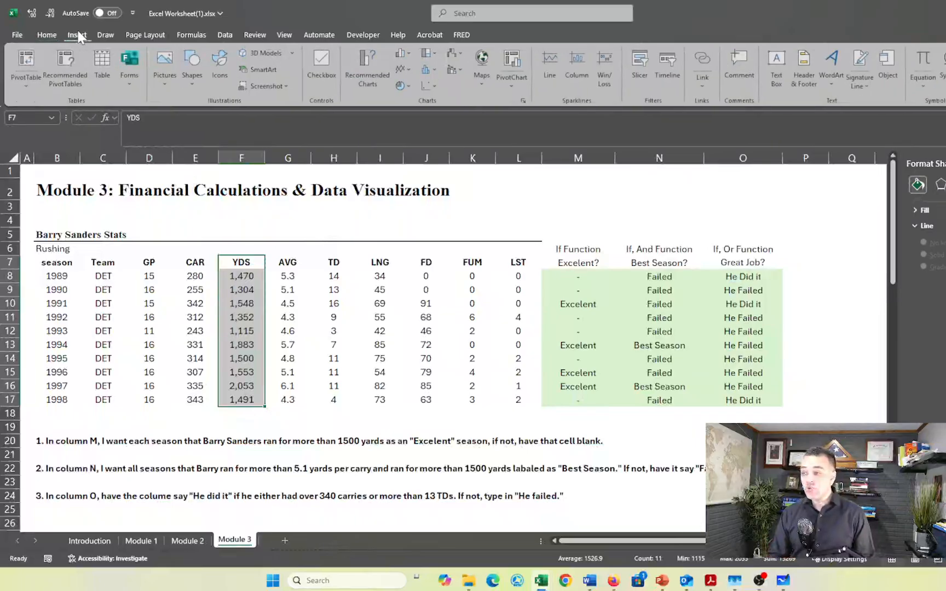
left_click(369, 70)
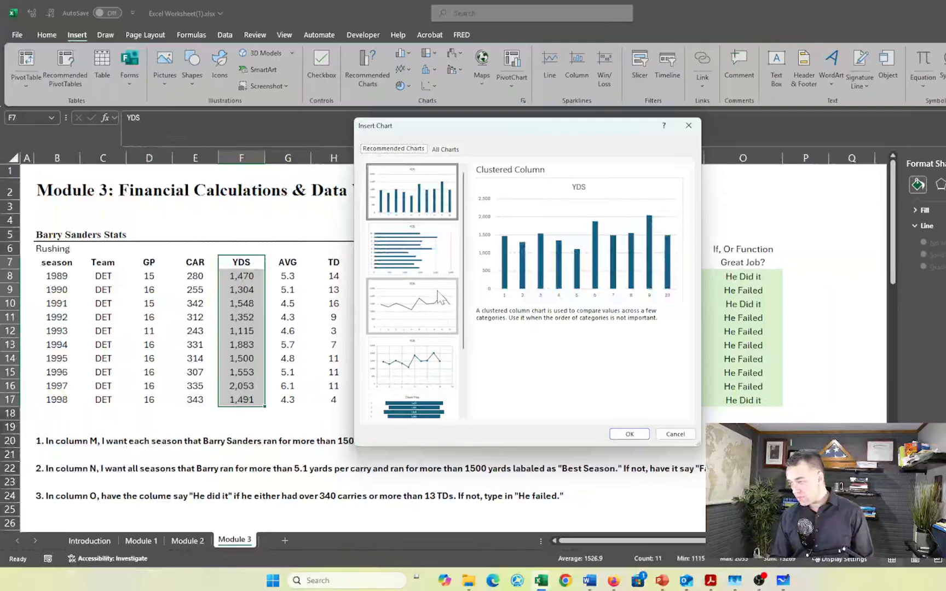
left_click(416, 360)
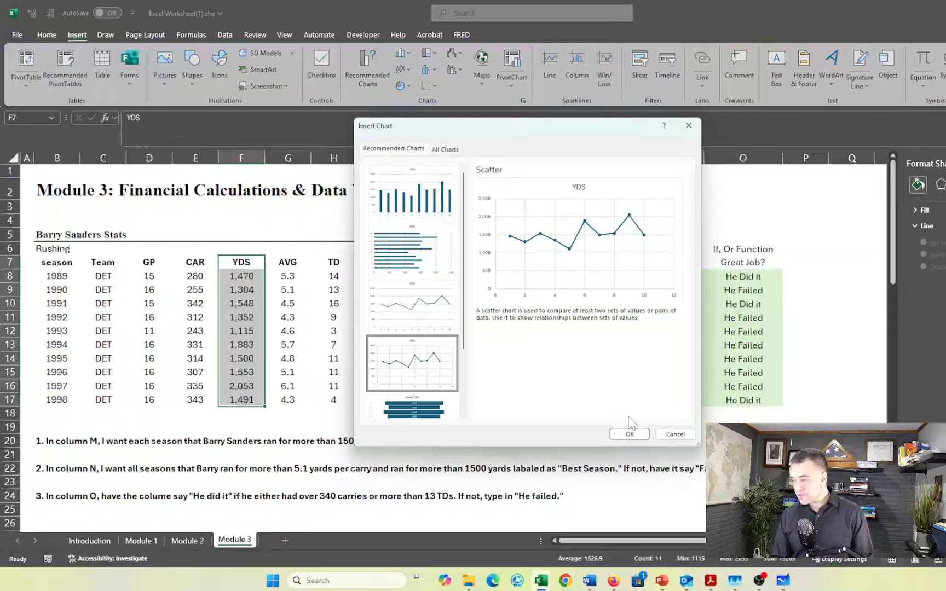
left_click(632, 434)
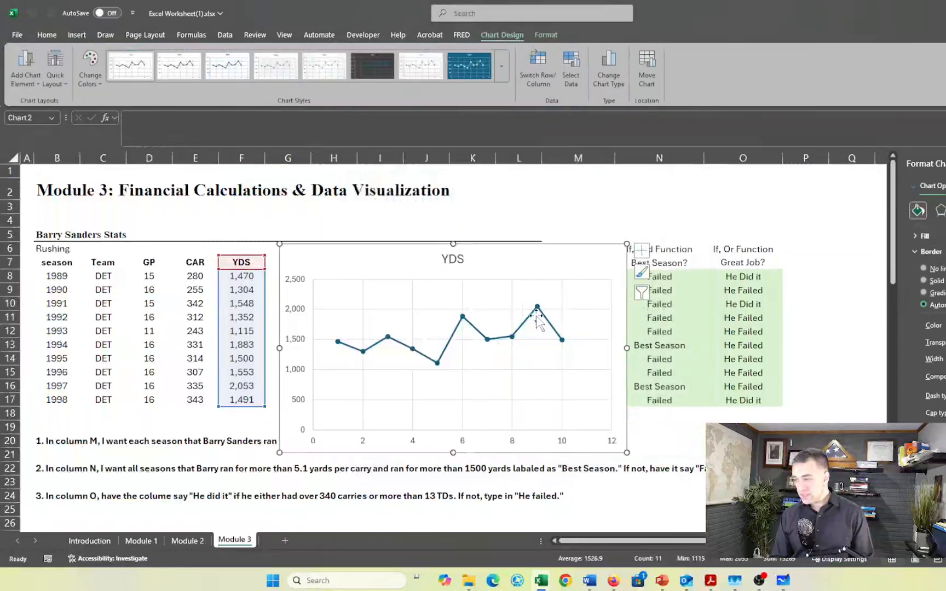
left_click_drag(485, 265, 573, 225)
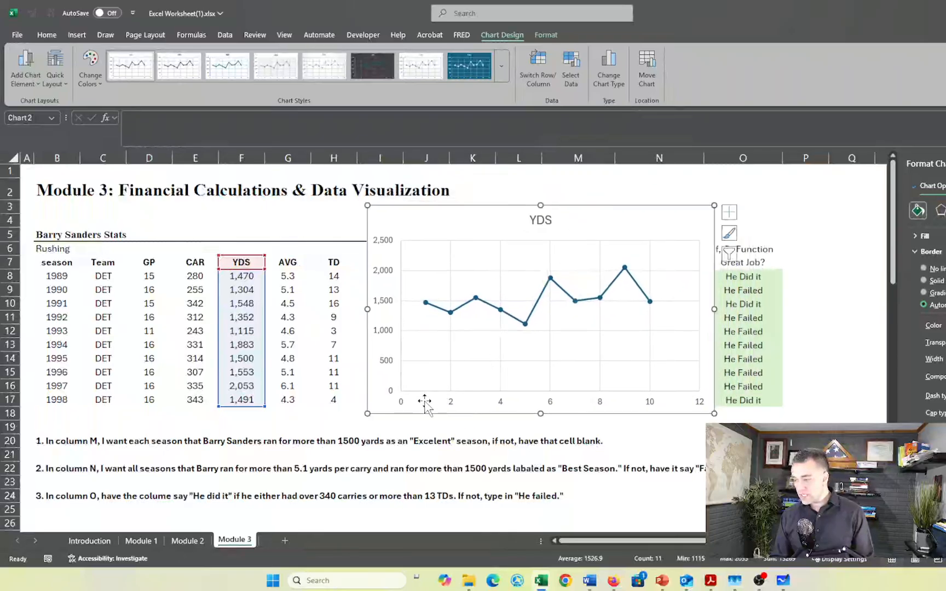
left_click(575, 301)
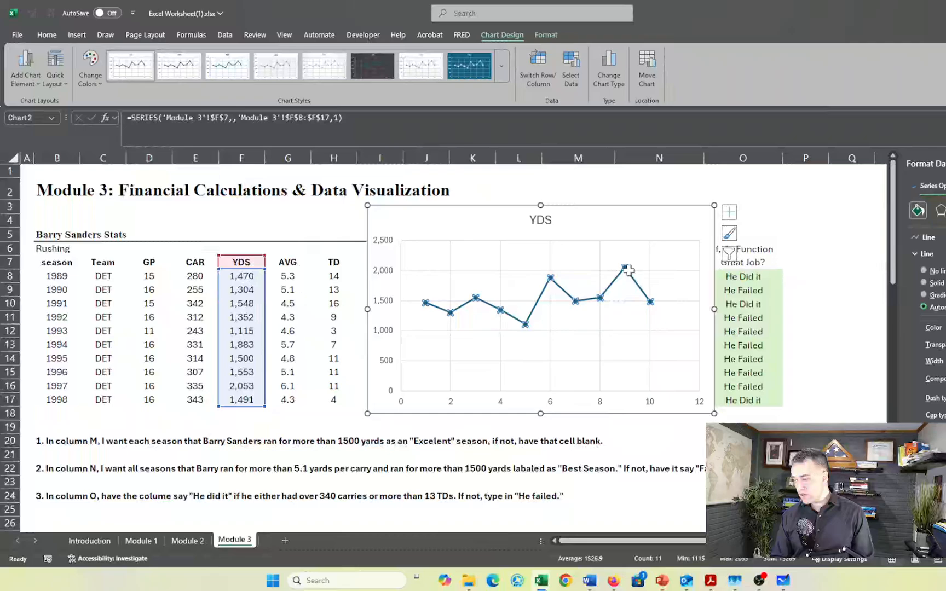
mouse_move(629, 270)
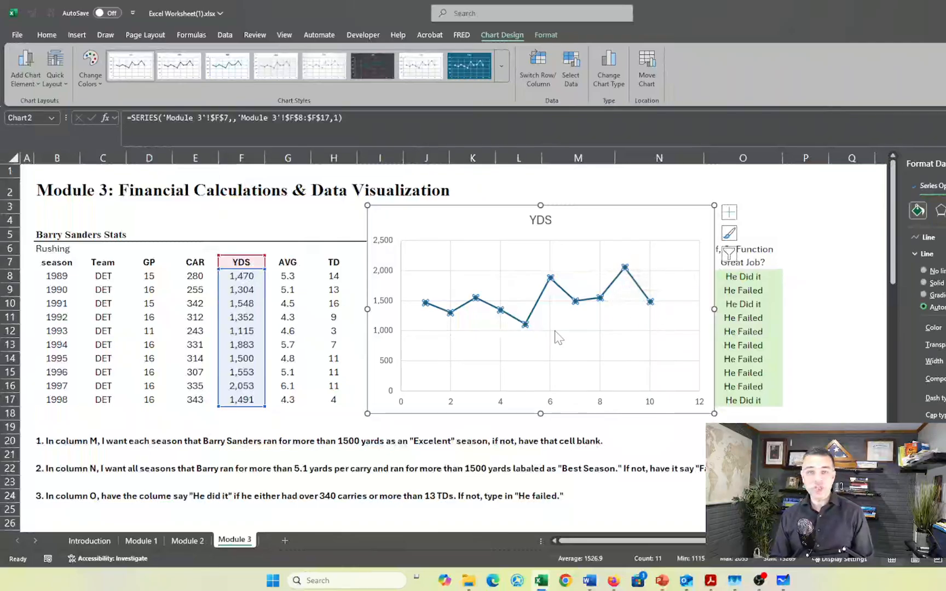
Change the chart title to "Barry Sanders Yards Per Years"
left_click(548, 223)
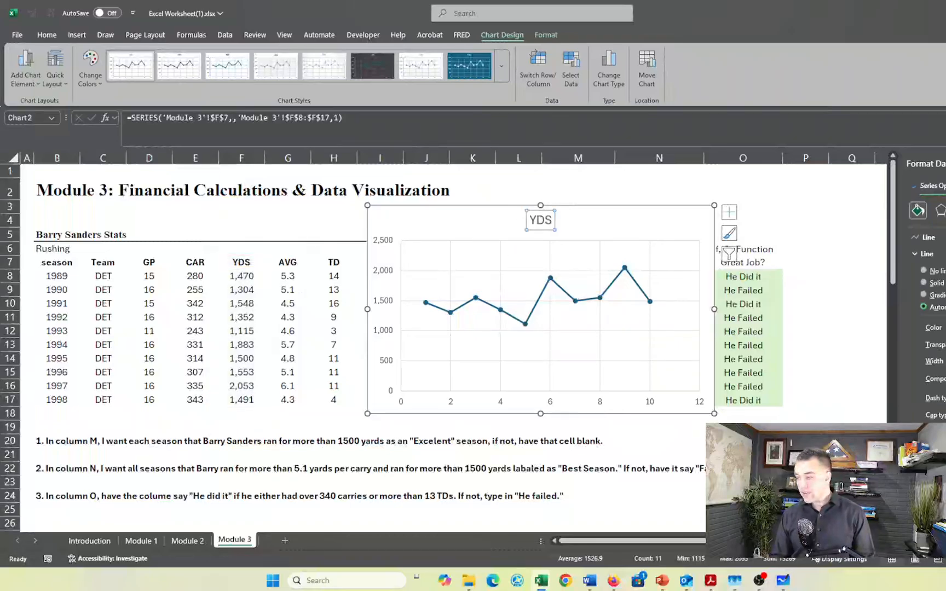
left_click_drag(552, 222, 528, 224)
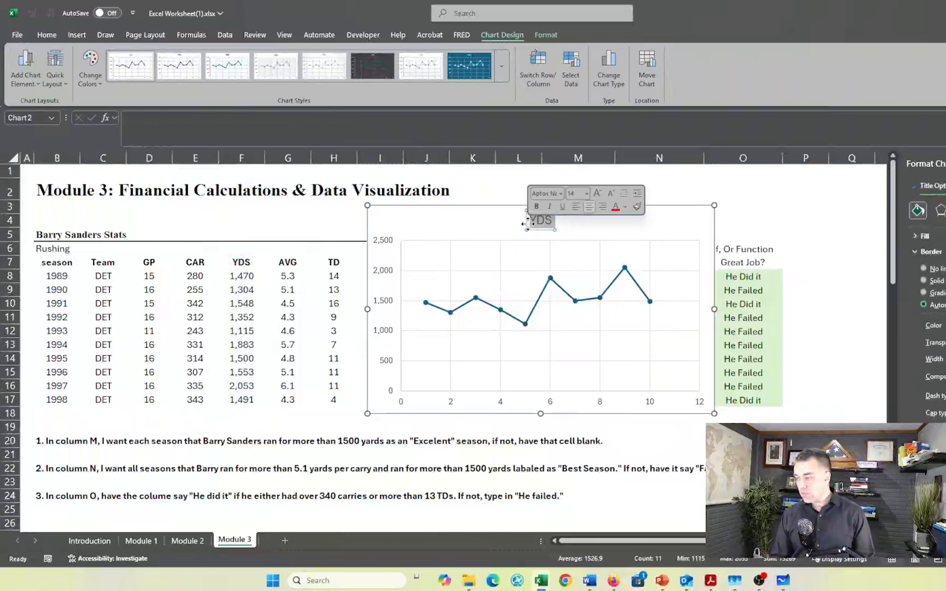
type("Ba")
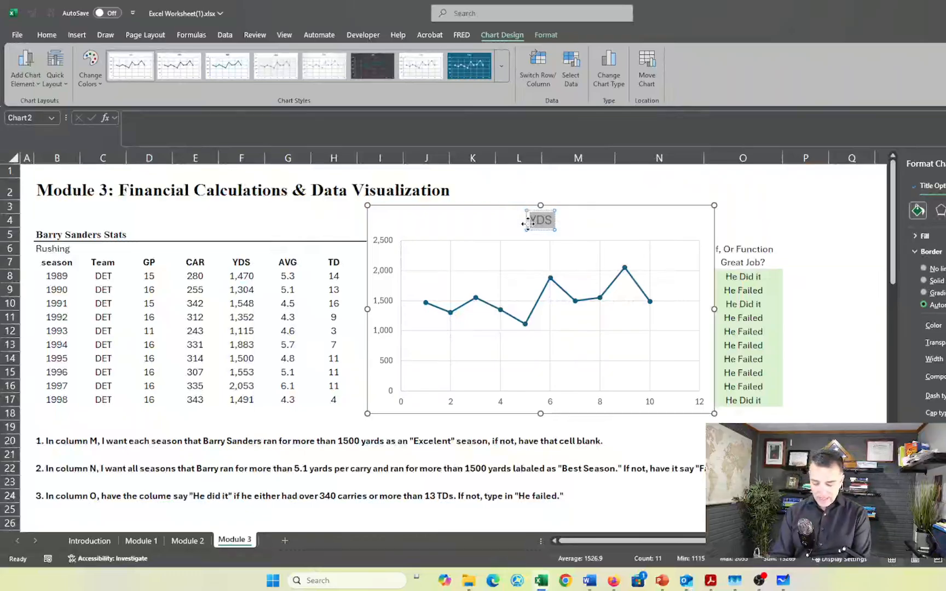
type("rr")
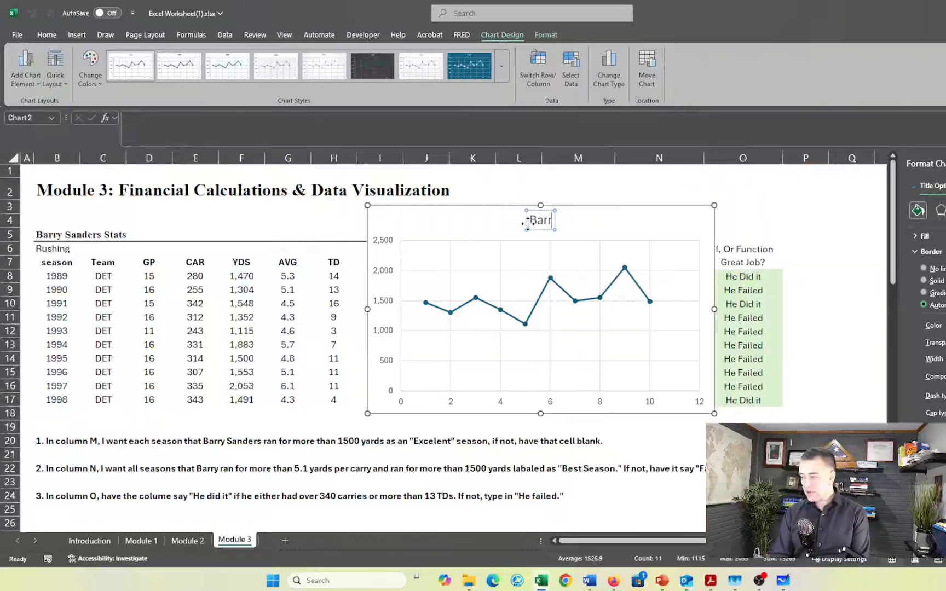
type("y S")
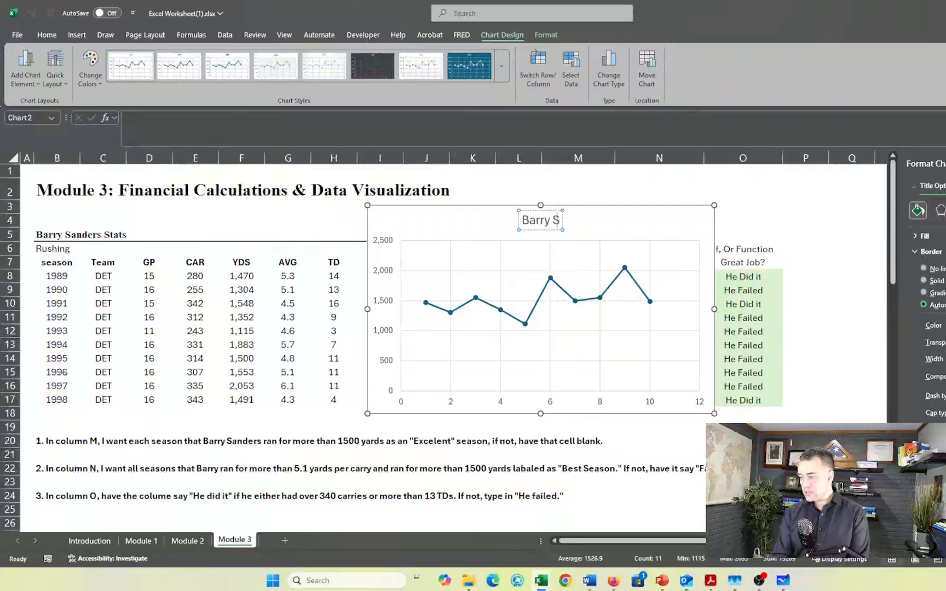
type("anders Yards")
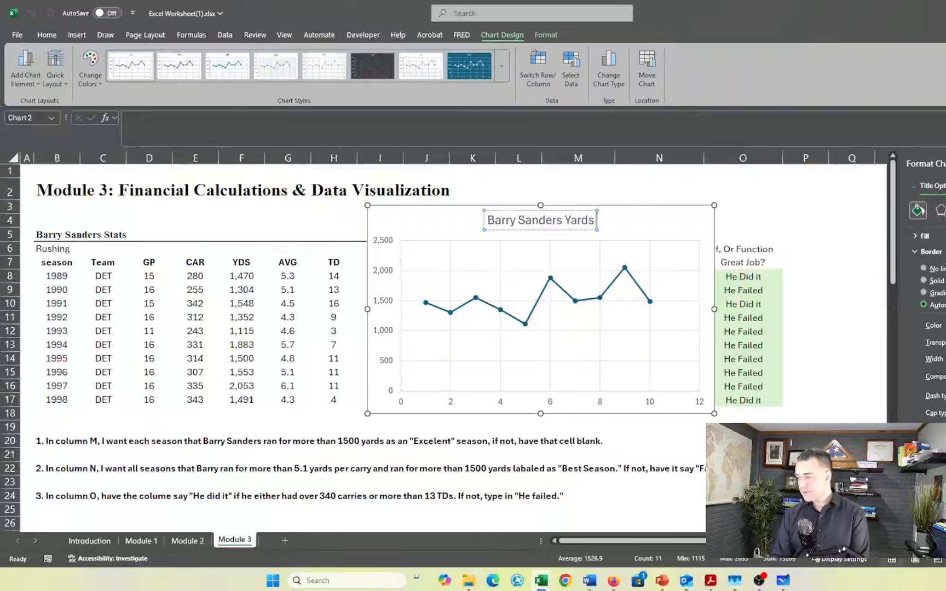
type(" P")
type("er")
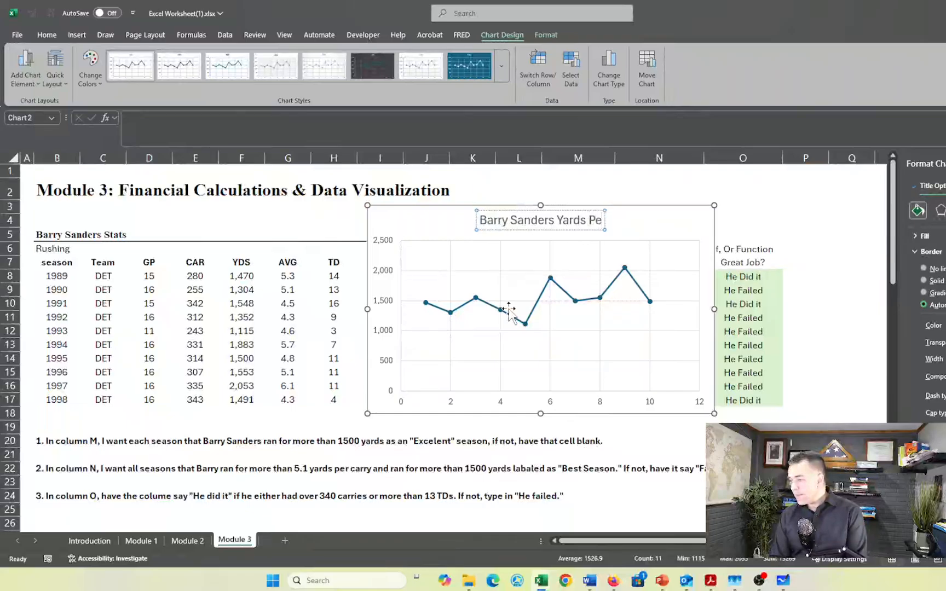
type(" YEar")
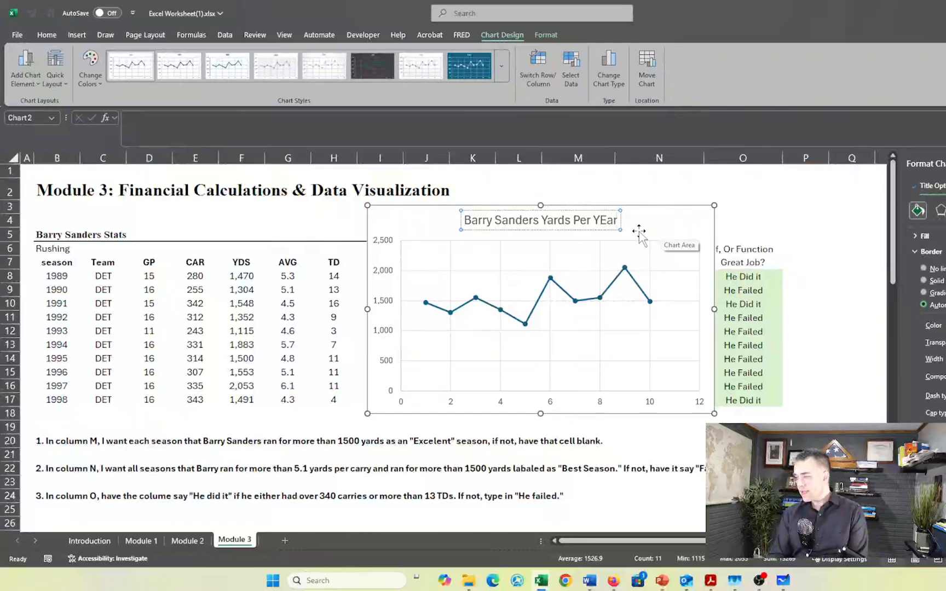
key("BackSpace")
key("BackSpace")
key("BackSpace")
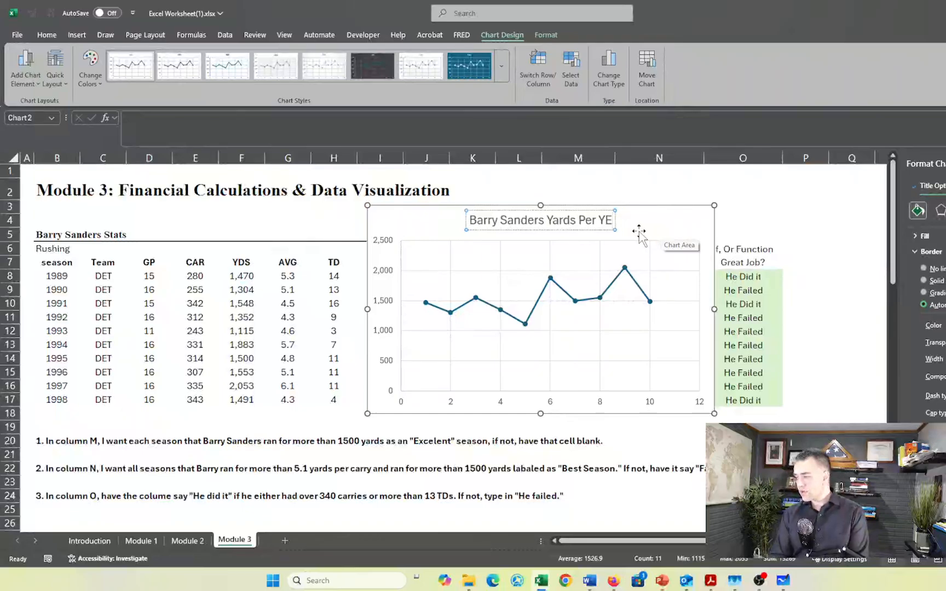
type("ears")
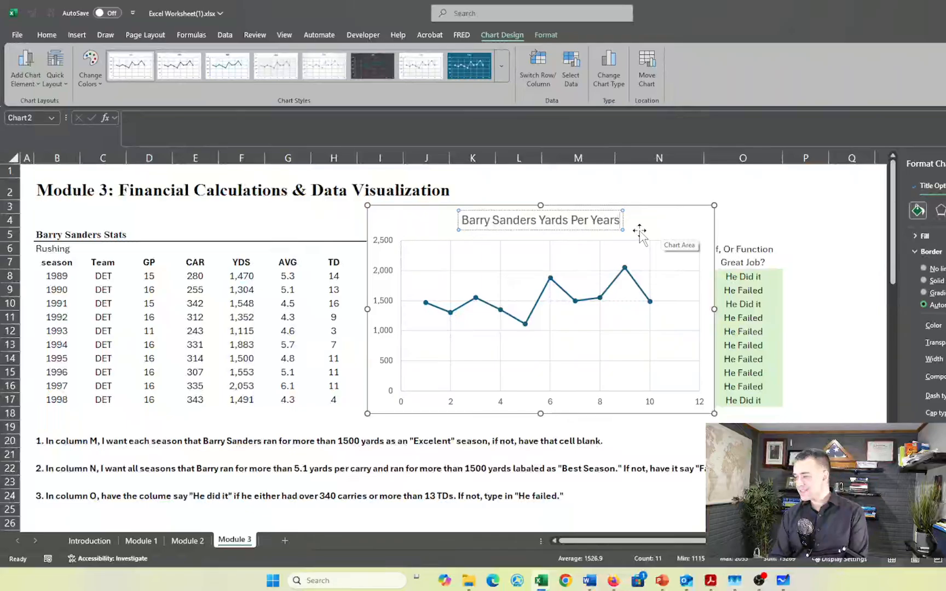
Remove the vertical gridlines from the Barry Sanders yards chart
left_click(642, 302)
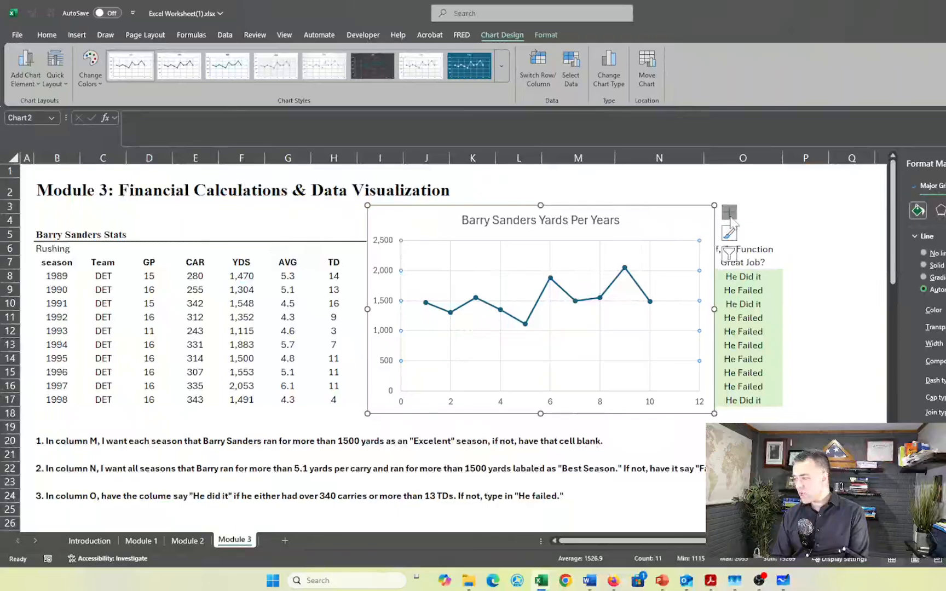
left_click(650, 266)
key("Escape")
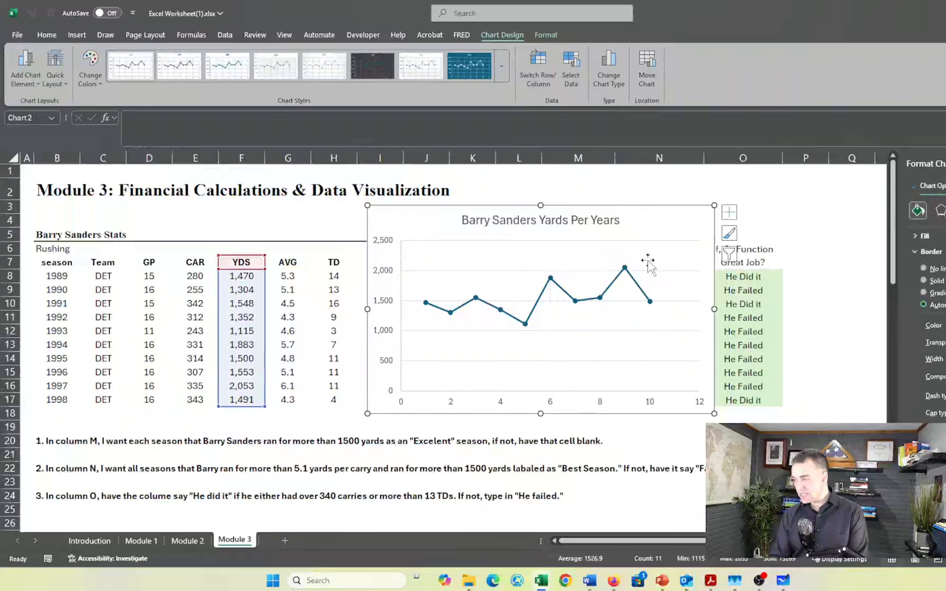
Remove the horizontal gridlines from the Barry Sanders yards chart and turn on its axis titles
left_click(508, 270)
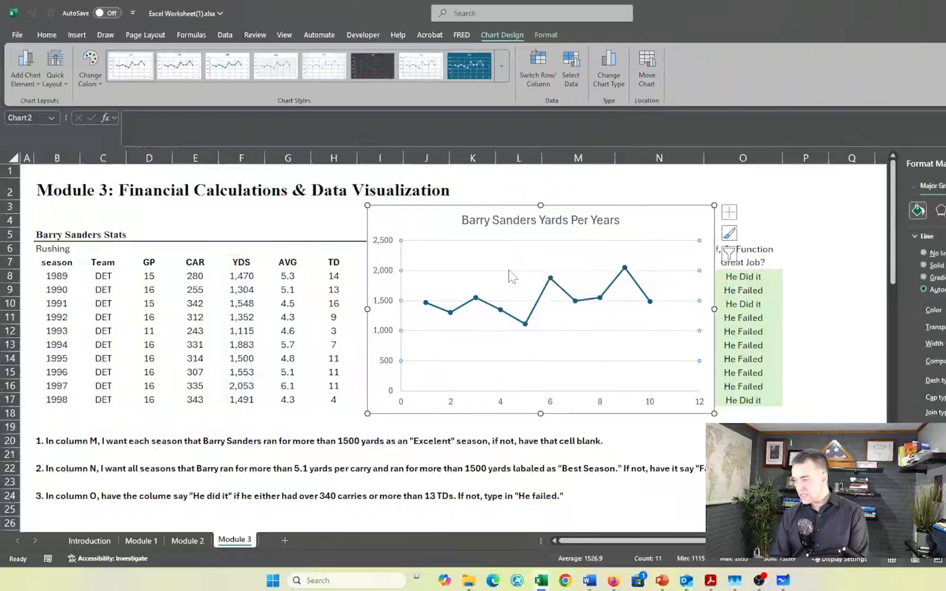
key("Delete")
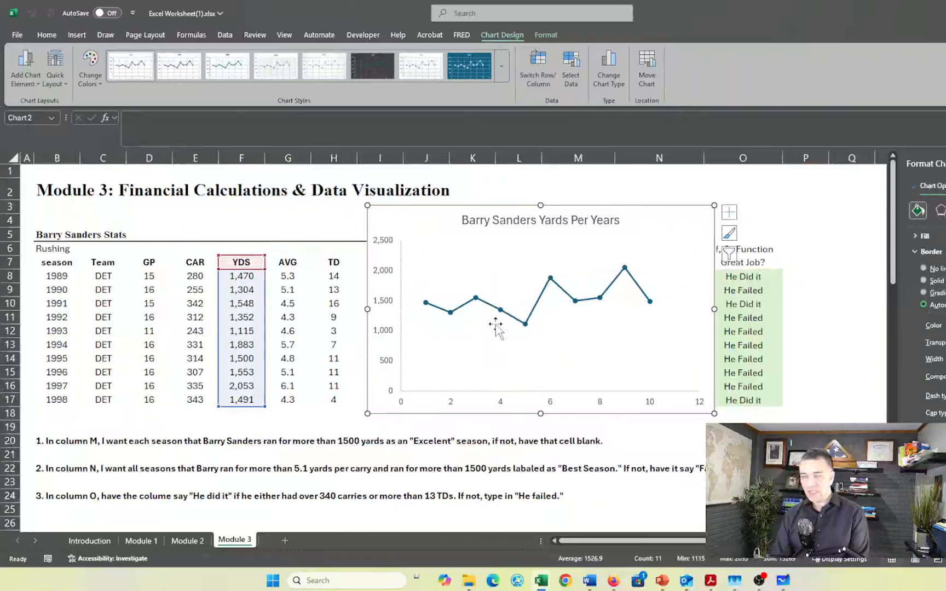
left_click(732, 212)
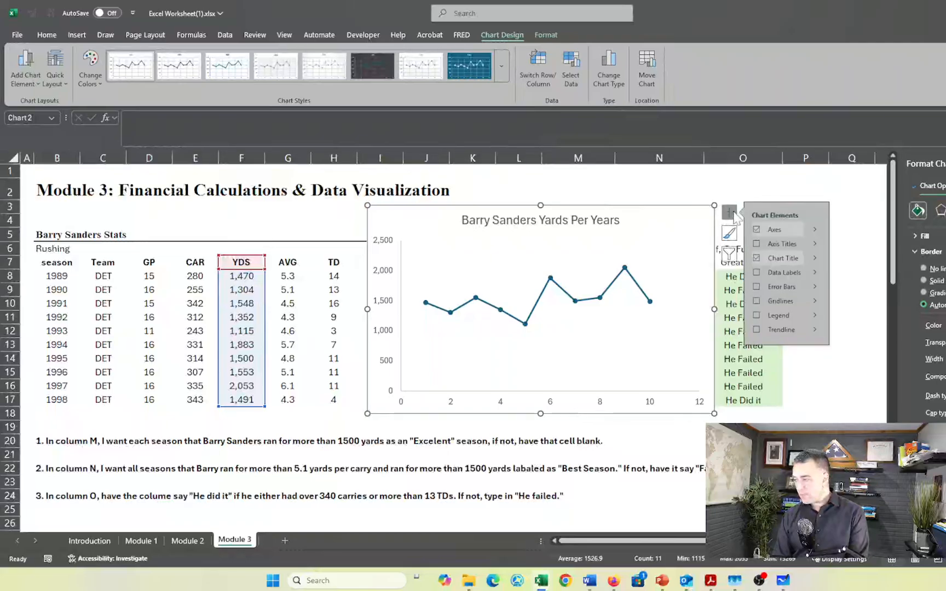
left_click(786, 245)
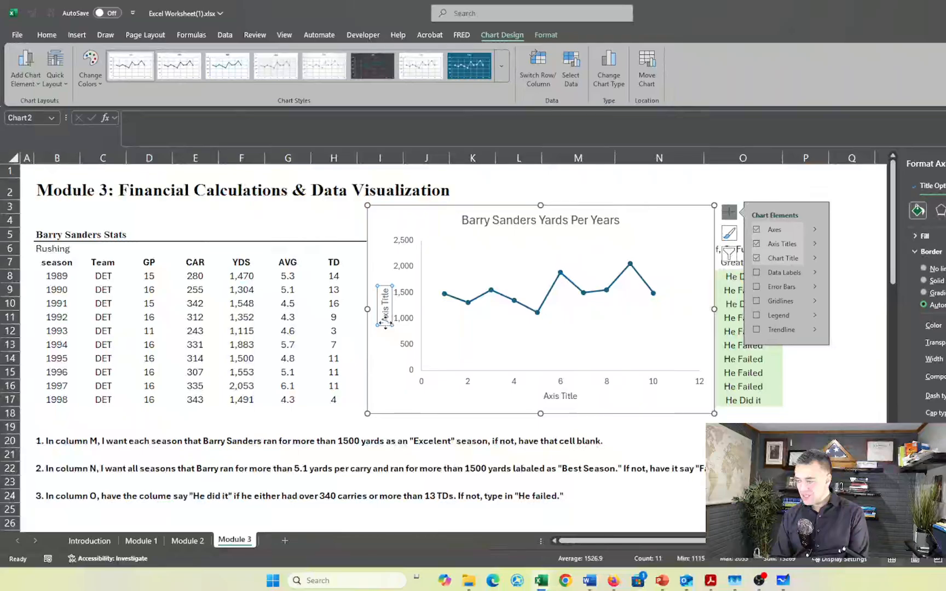
Change the chart's vertical axis title to "Total Yards in a season"
left_click(385, 300)
triple_click(385, 299)
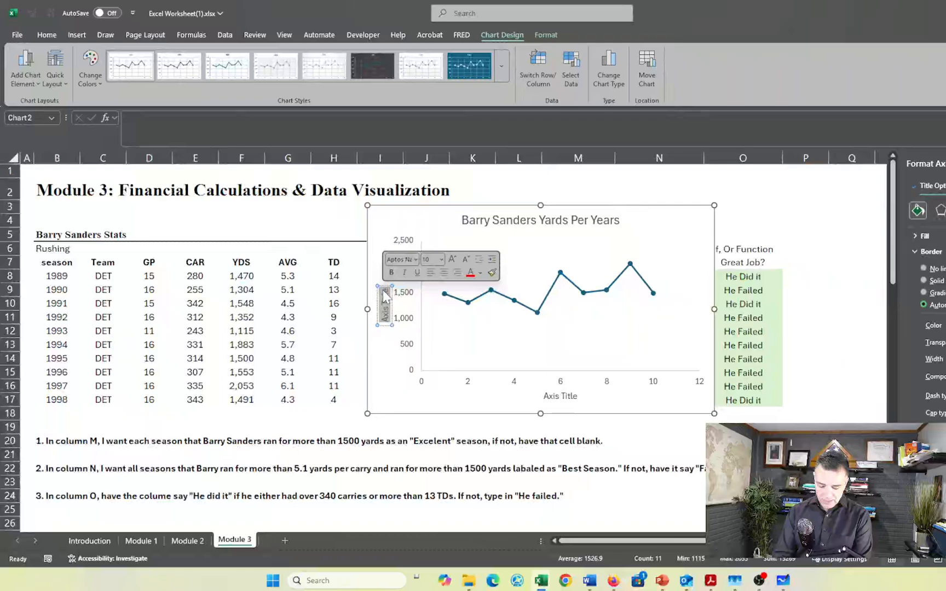
type("Total ")
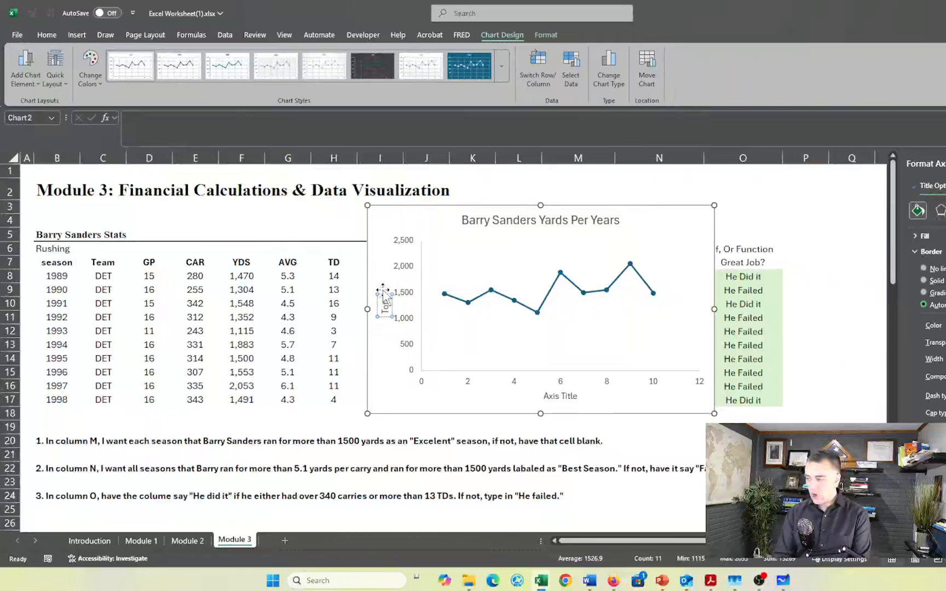
type("Ya")
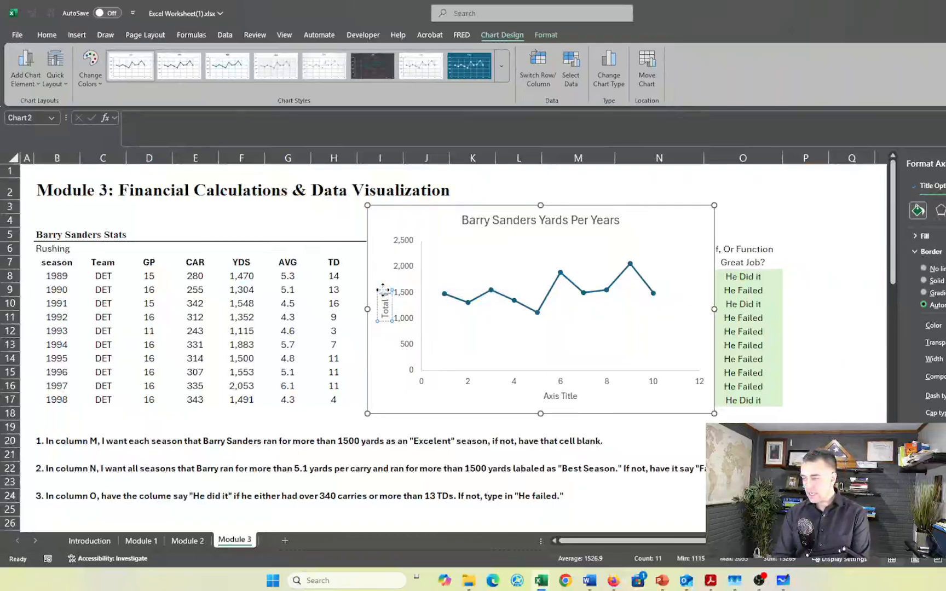
type("rds in a season")
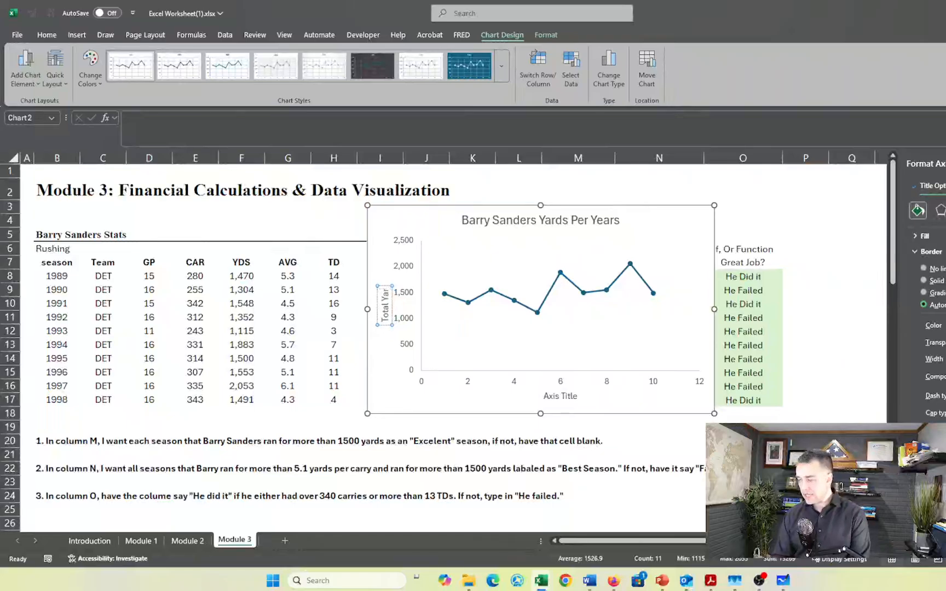
Change the chart's horizontal axis title to "Barry Sanders Seasons"
left_click(559, 396)
left_click(577, 396)
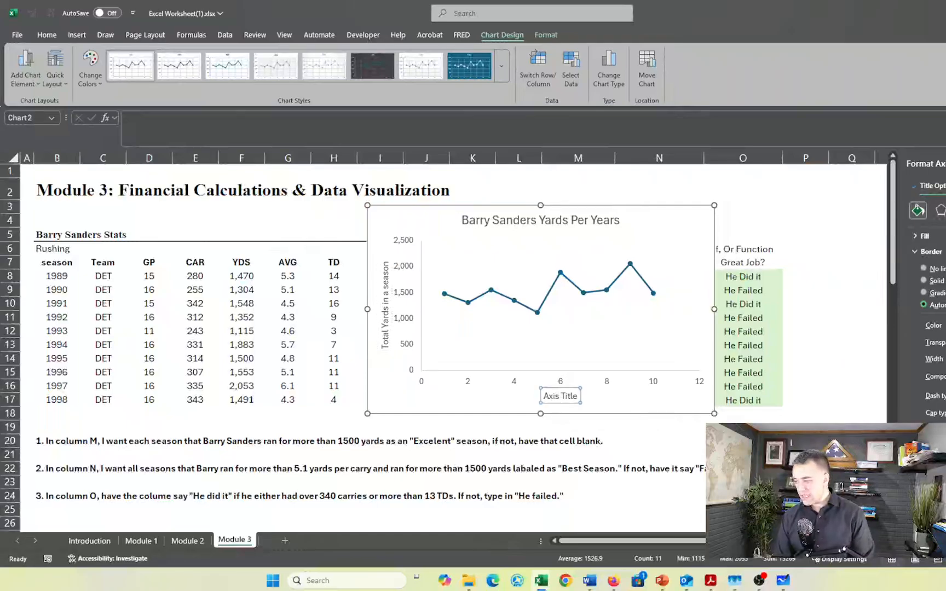
left_click_drag(577, 397, 534, 398)
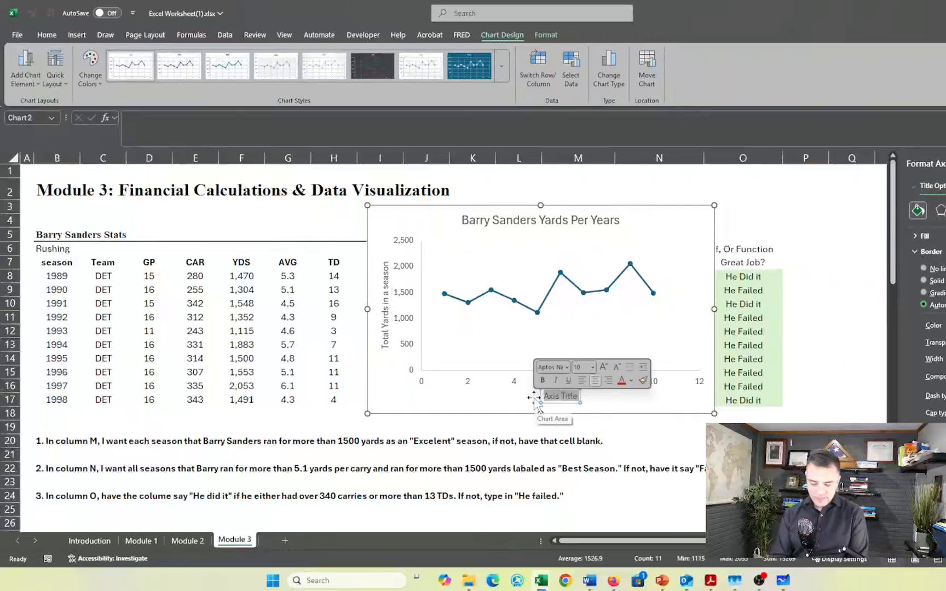
type("Ba")
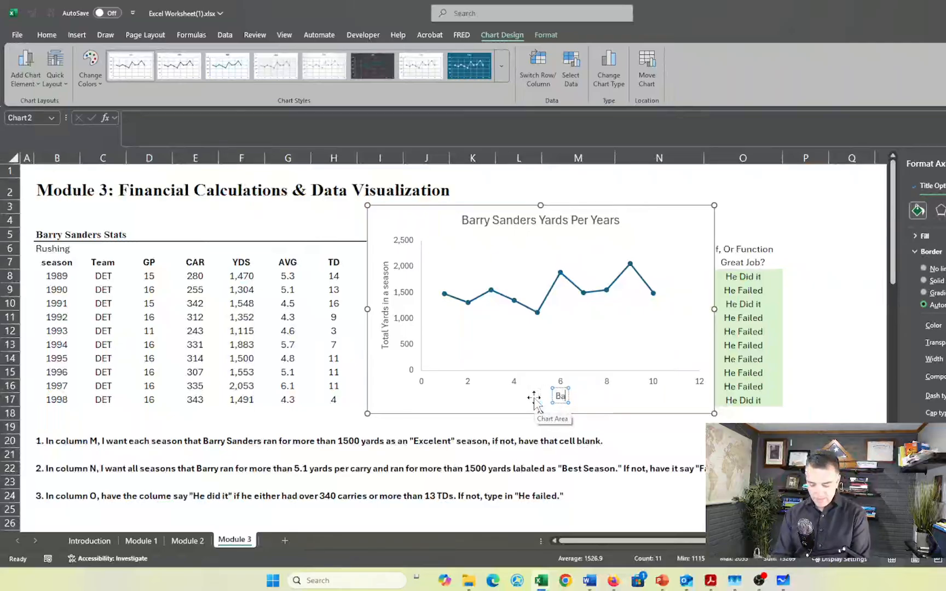
type("rry")
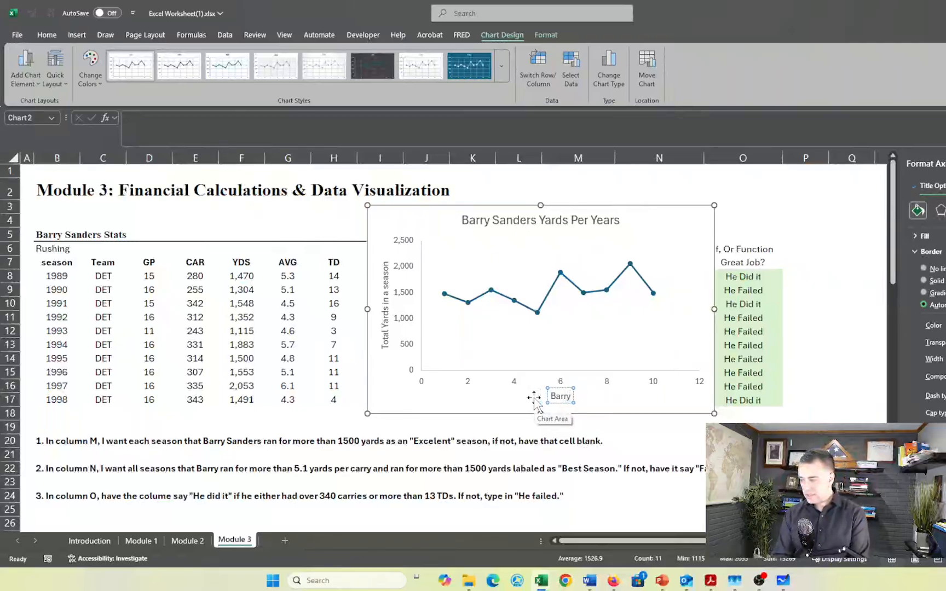
type(" Sanders S")
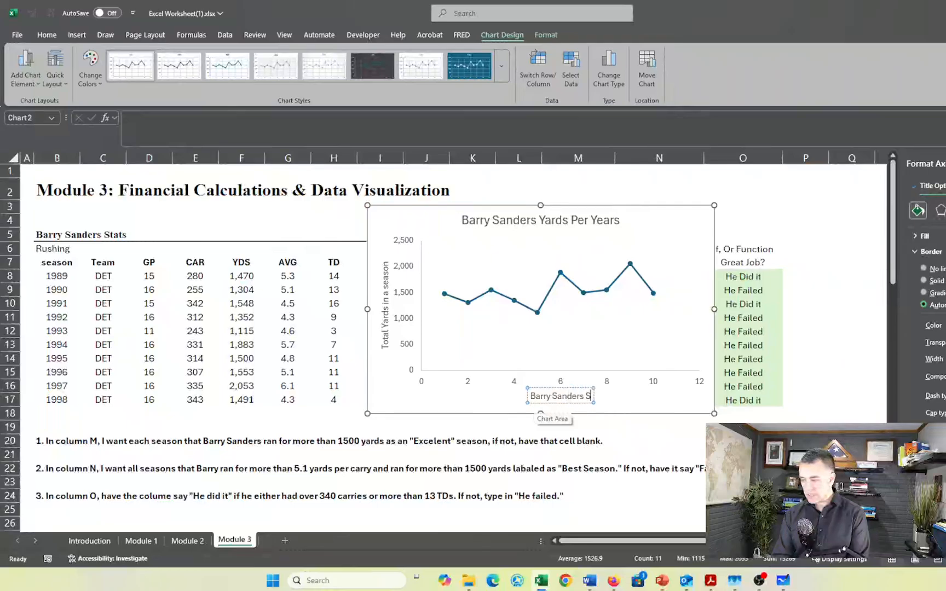
type("eas")
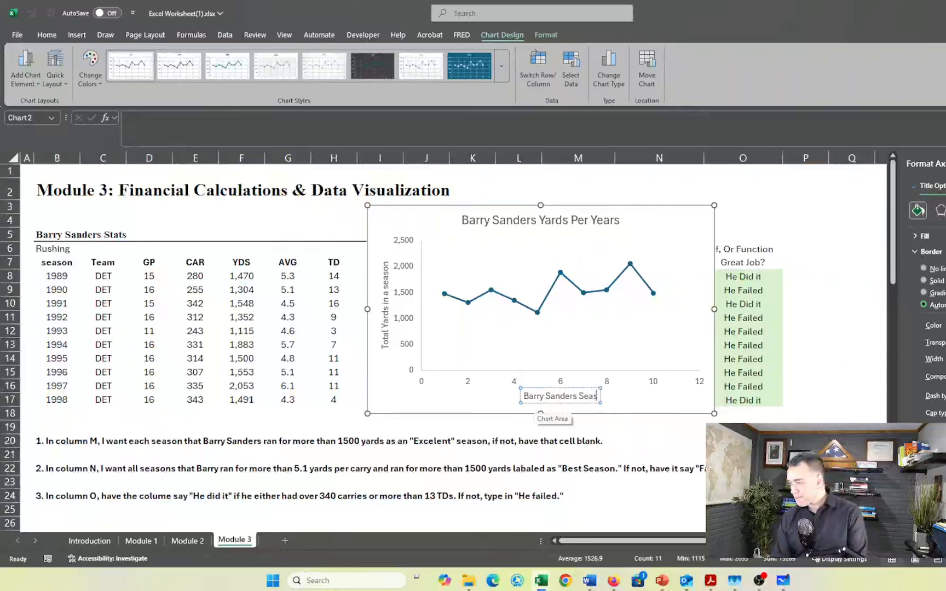
type("ons")
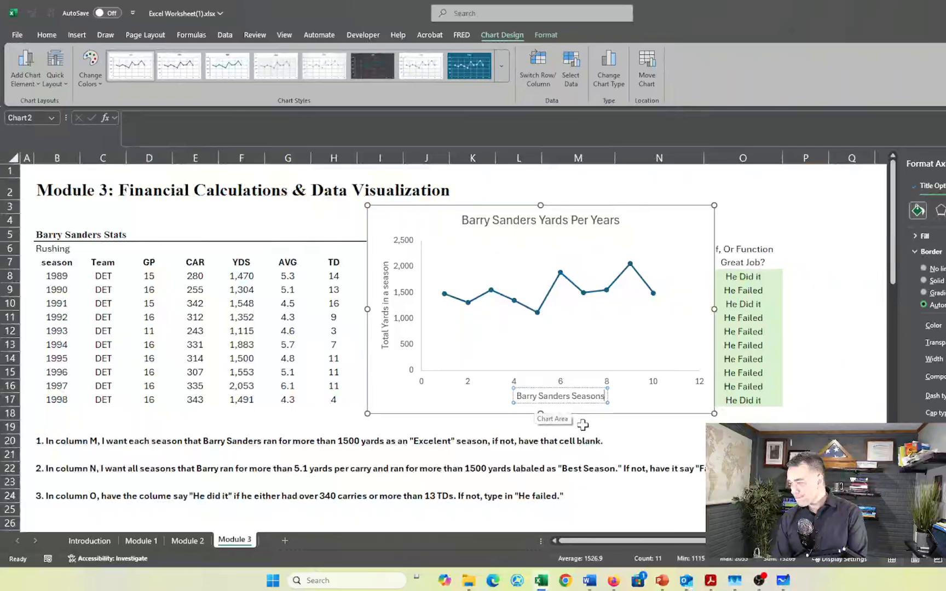
left_click(694, 300)
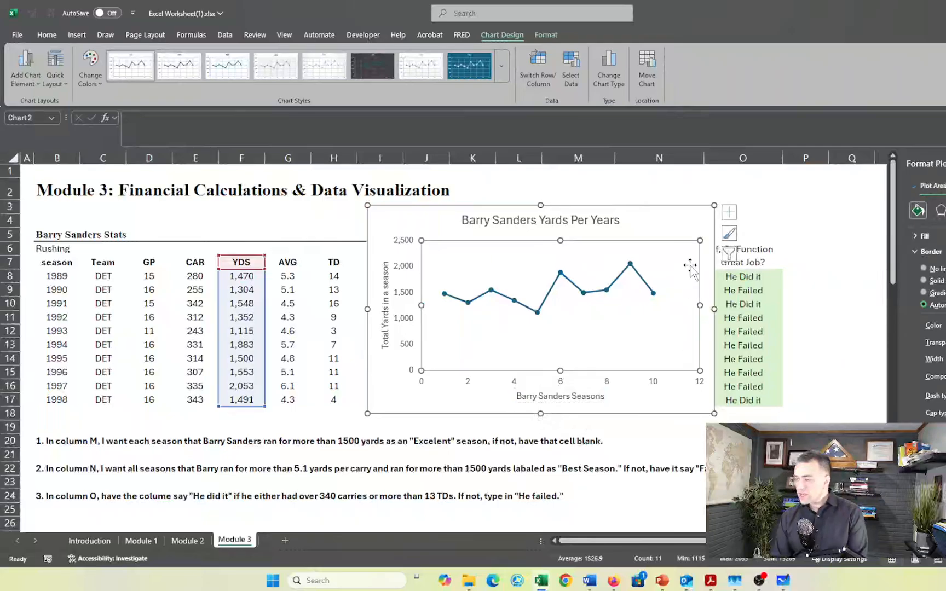
Set the chart area's border to no line and move the chart over columns K to O, starting at row 2
left_click(694, 209)
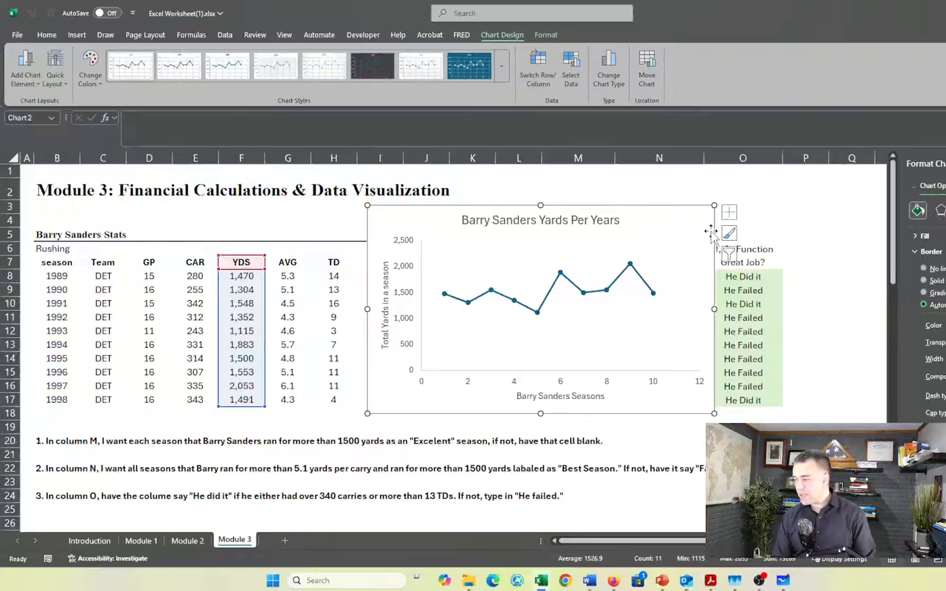
left_click(731, 234)
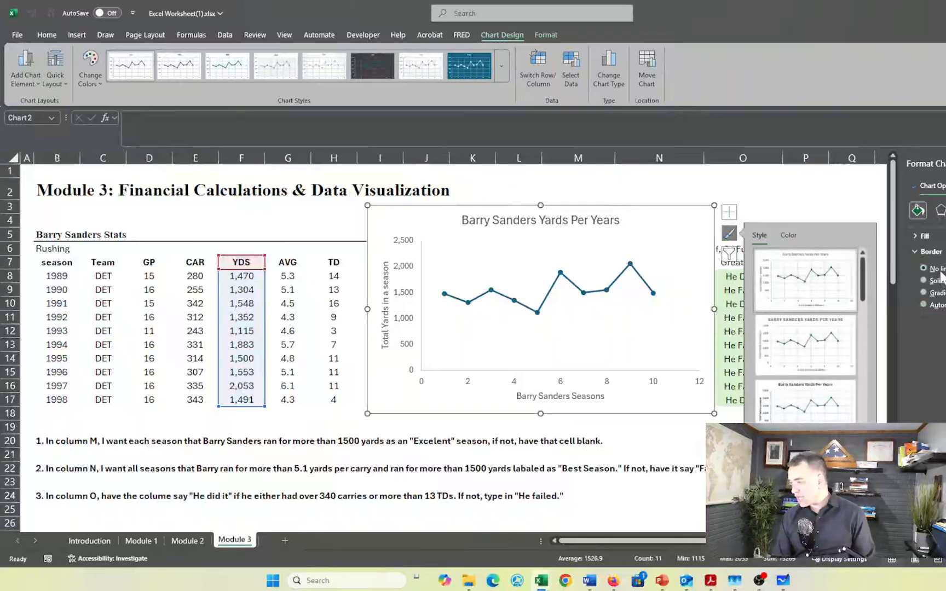
left_click(923, 269)
left_click(712, 185)
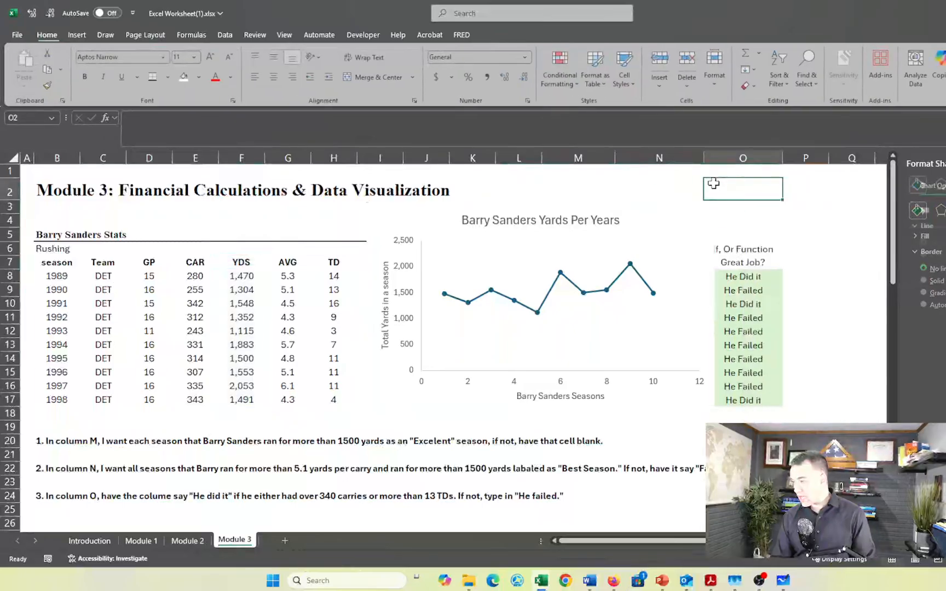
left_click_drag(620, 238, 680, 218)
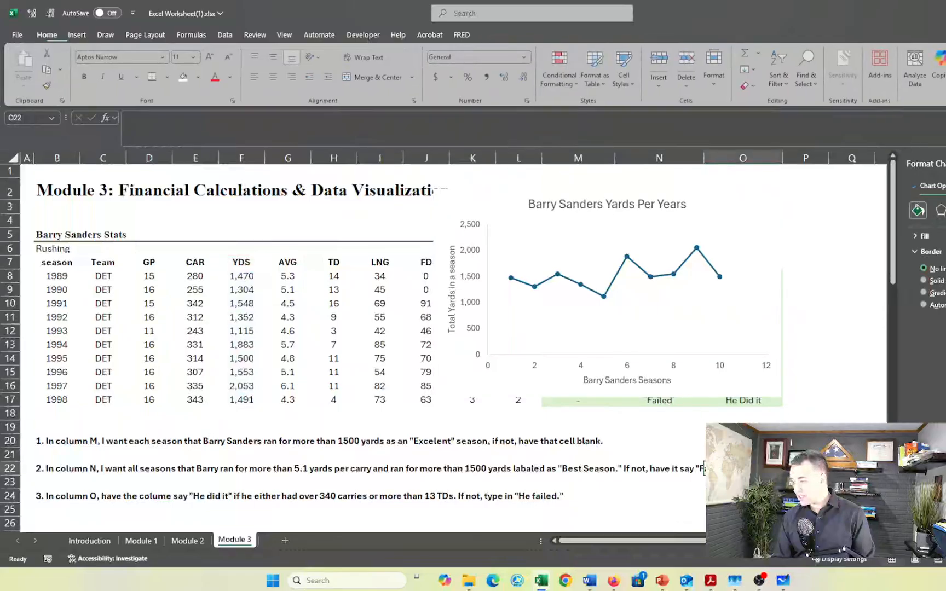
Try the dark chart style with a glowing blue line and look through the plot area's fill and effects options
left_click(661, 313)
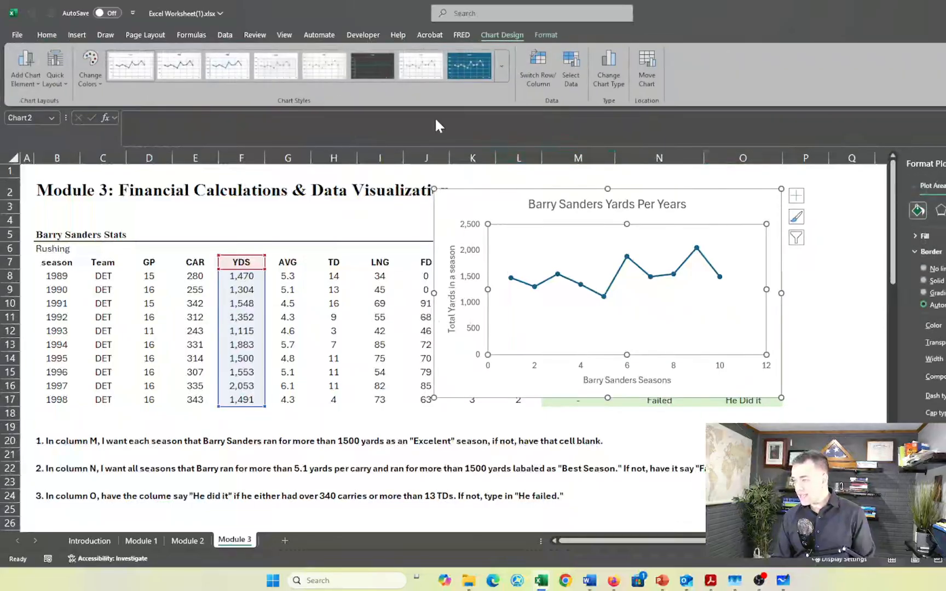
left_click(371, 64)
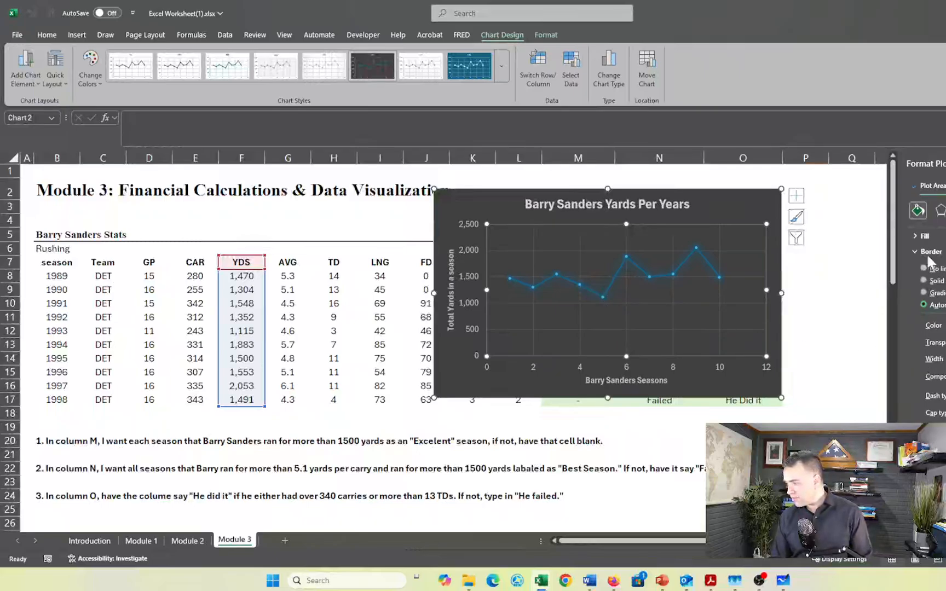
left_click(925, 237)
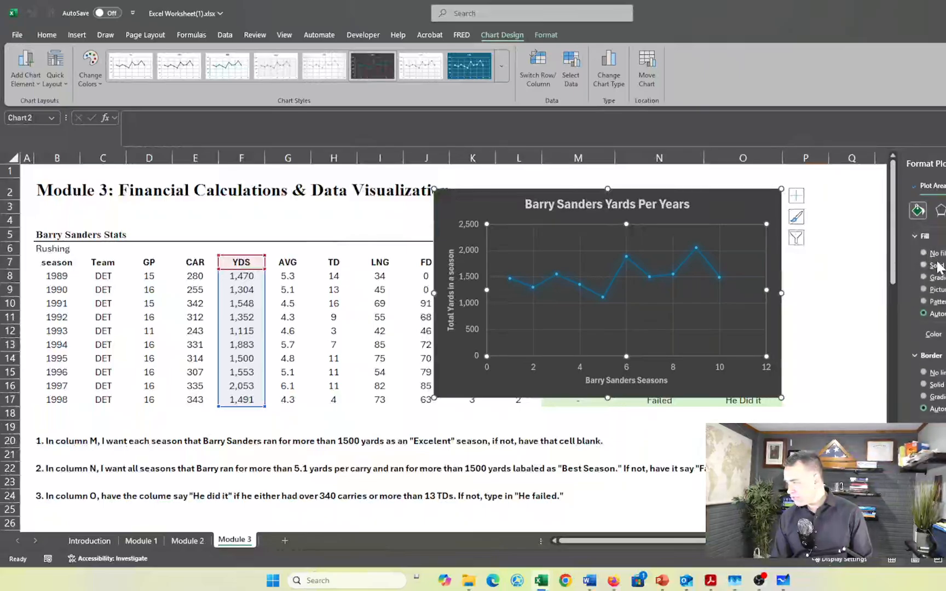
left_click(939, 210)
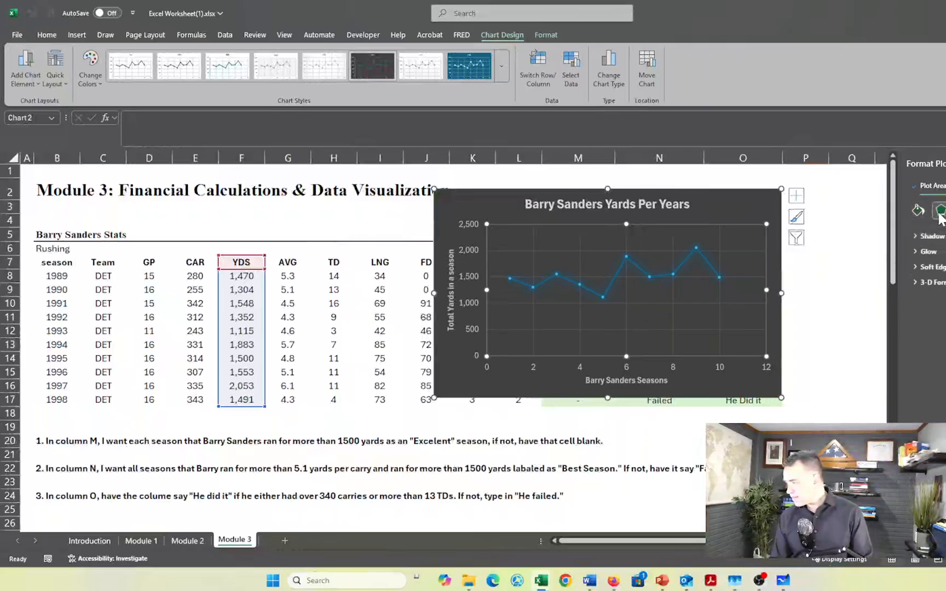
Apply the chart style with a solid blue background, white-ringed markers and an all-caps title to the yards chart
left_click(804, 221)
left_click(756, 204)
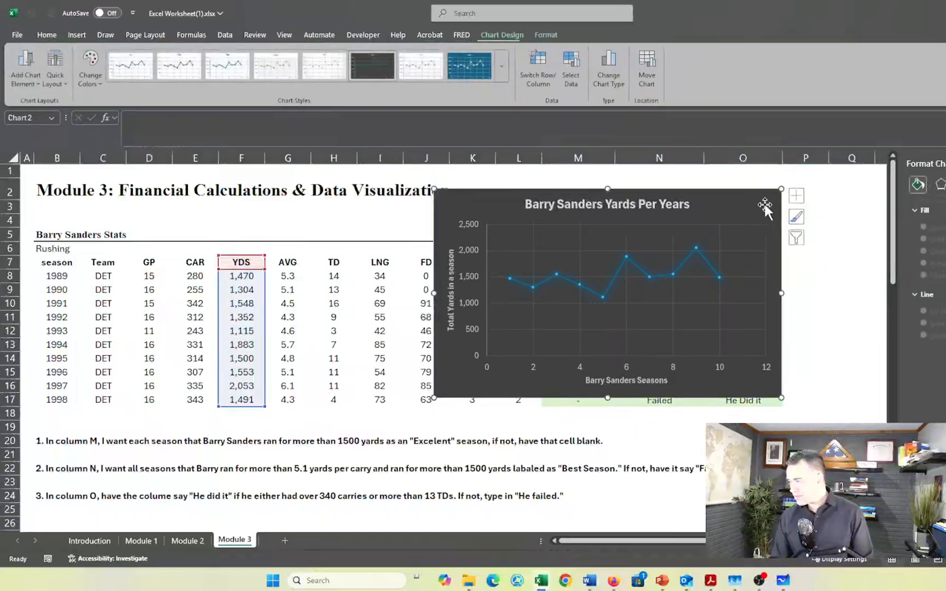
left_click(797, 217)
left_click(882, 340)
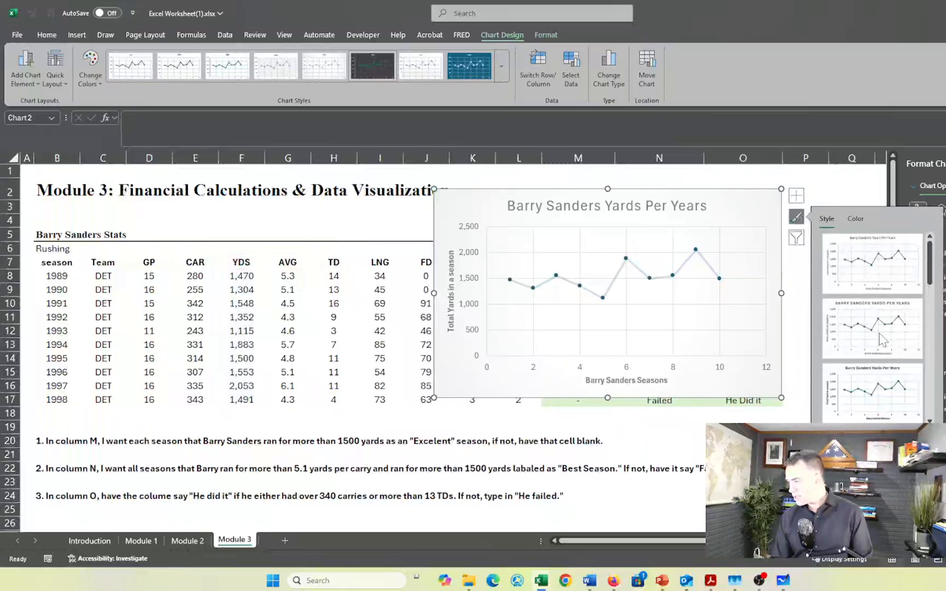
left_click(882, 340)
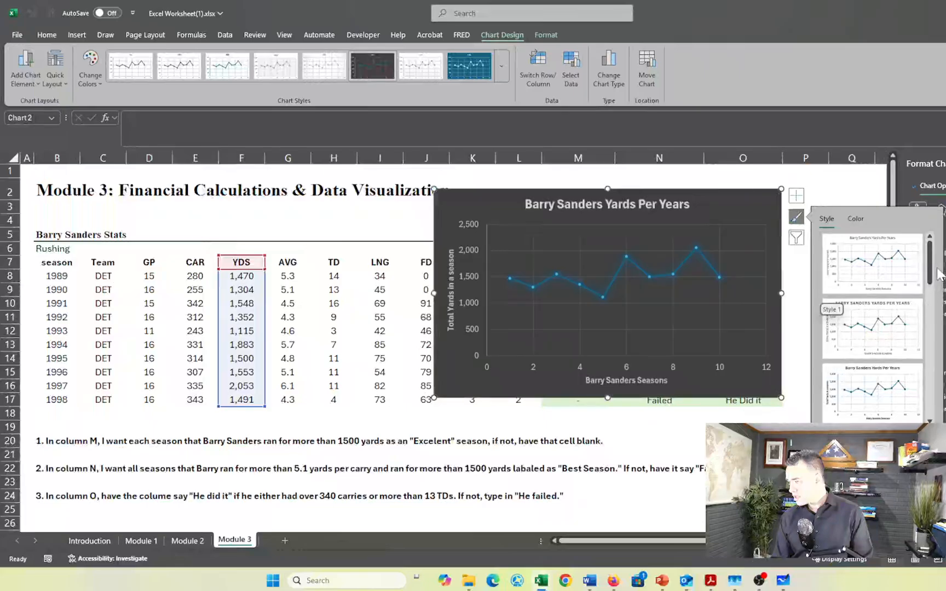
left_click_drag(930, 266, 927, 355)
left_click(879, 323)
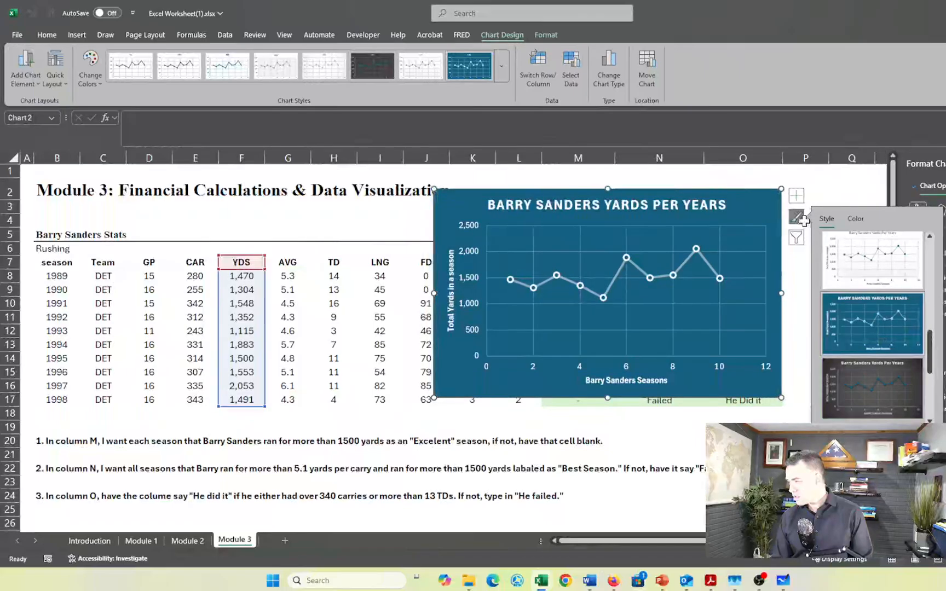
Add a trendline to the Barry Sanders yards chart
left_click(797, 196)
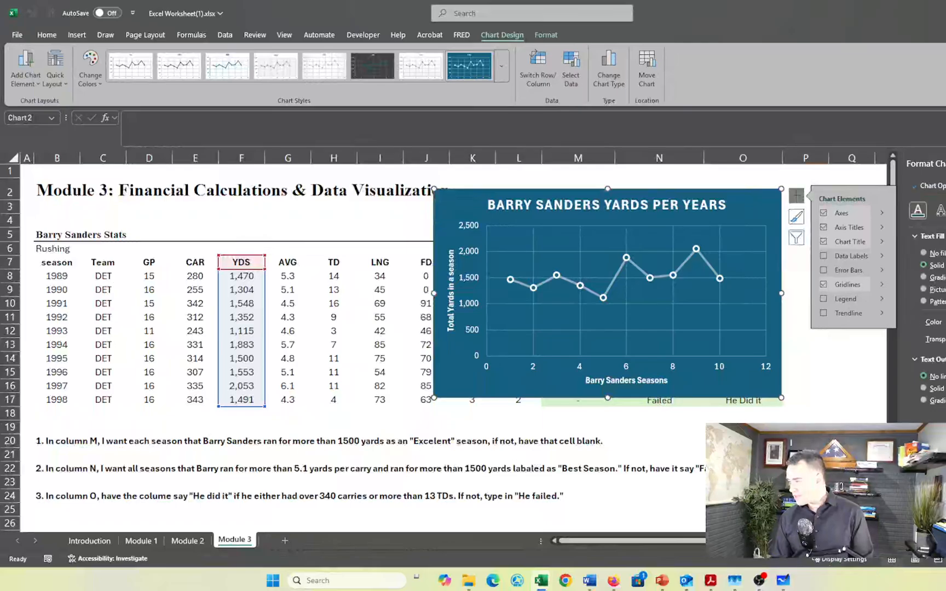
left_click(823, 313)
left_click(682, 348)
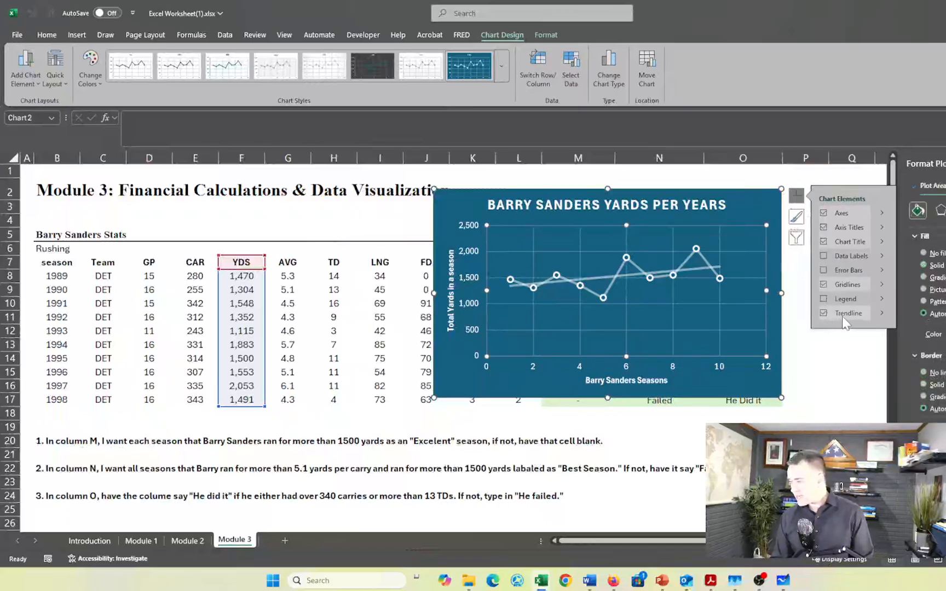
left_click(822, 371)
left_click(799, 455)
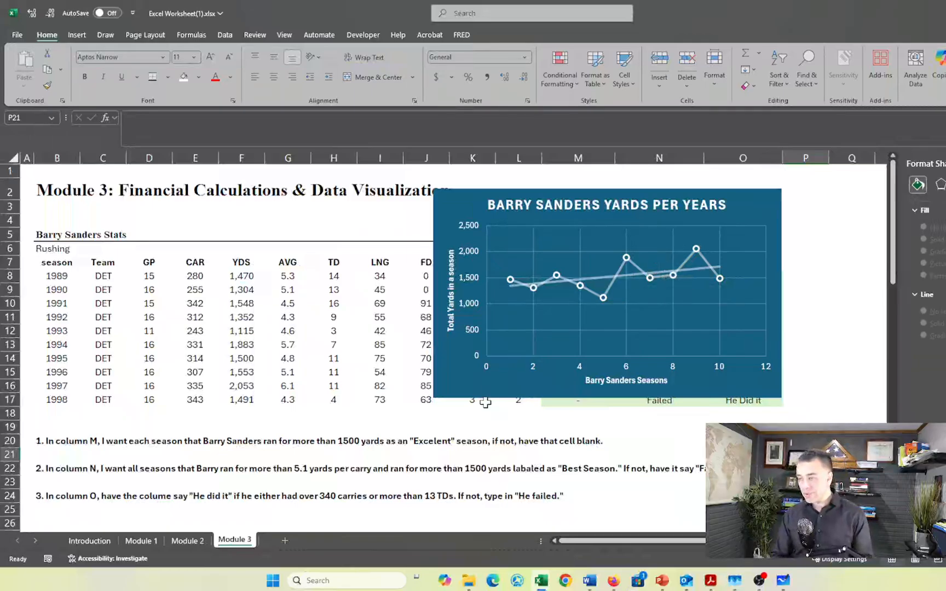
Select the CAR and AVG columns with headers for all seasons and preview the recommended charts without inserting one
left_click(271, 248)
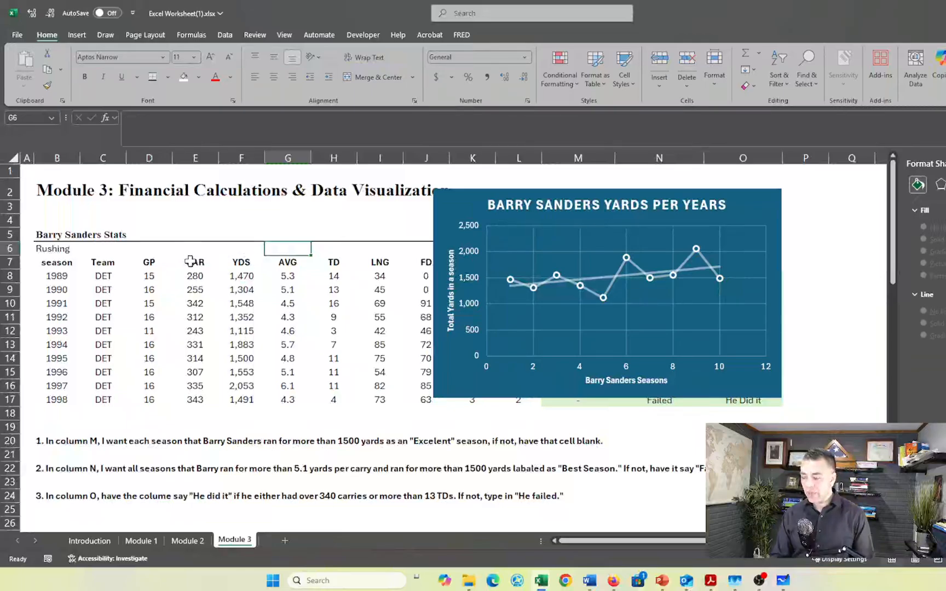
left_click_drag(188, 261, 195, 400)
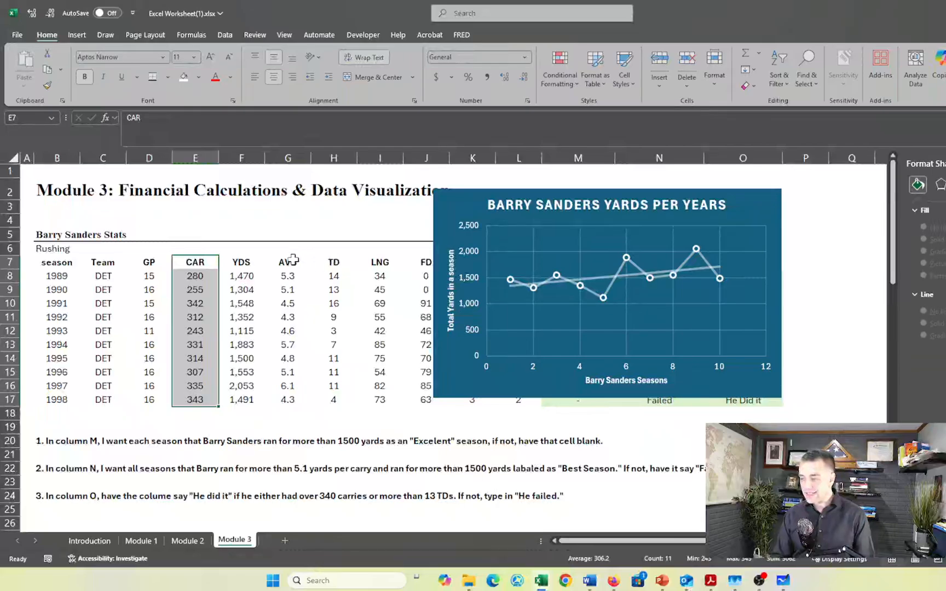
left_click(289, 277, "ctrl")
left_click_drag(282, 264, 298, 307)
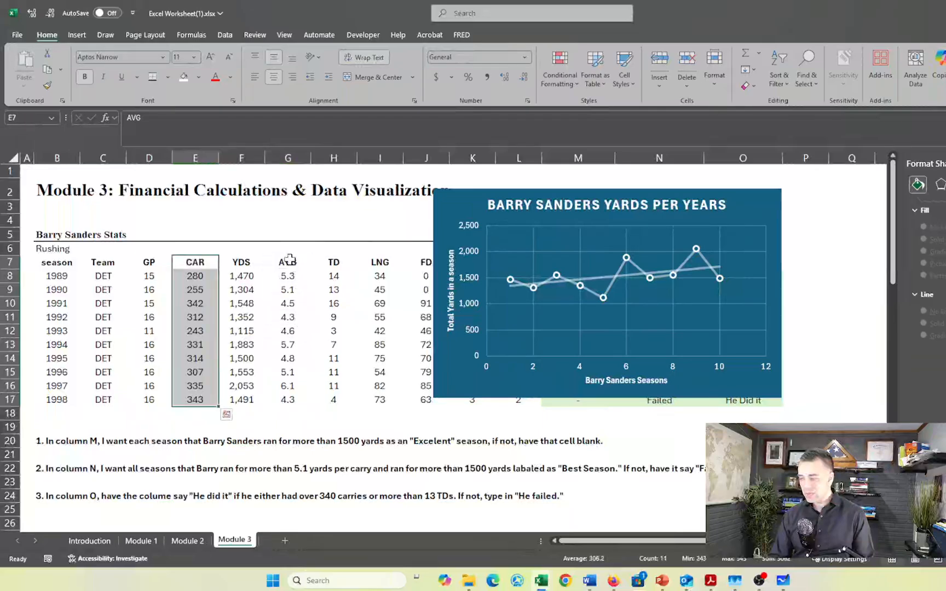
left_click_drag(289, 262, 281, 404)
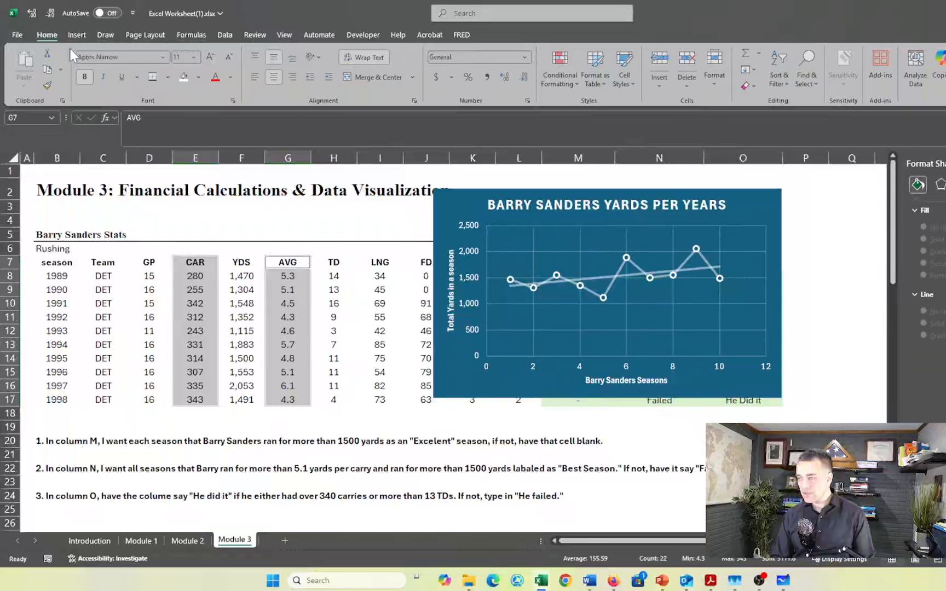
left_click(77, 35)
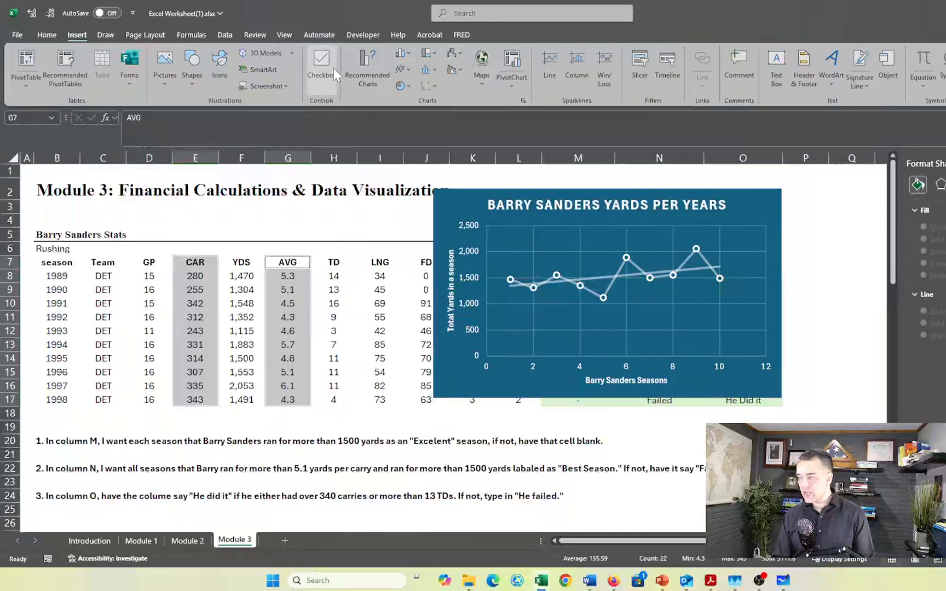
left_click(377, 61)
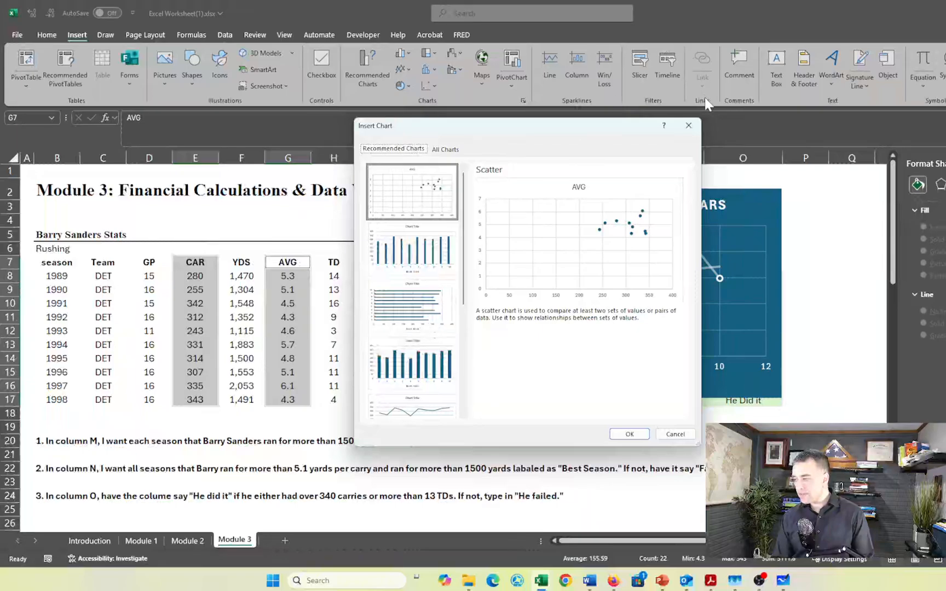
left_click(688, 126)
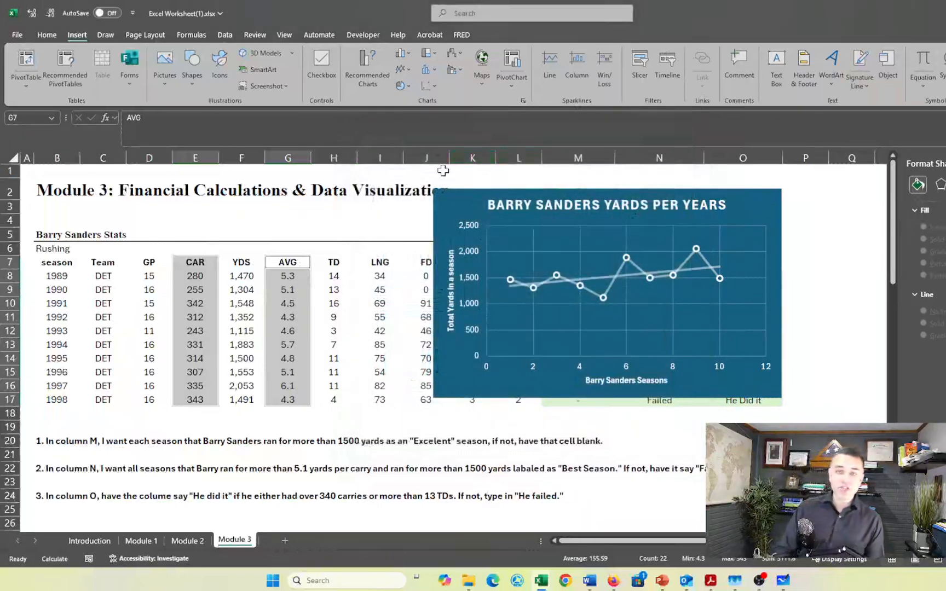
Look over the tax exercise below the stats table and preview the open Firefox window on the ISNUMBER formula
left_click(291, 470)
scroll(293, 470, "down", 1)
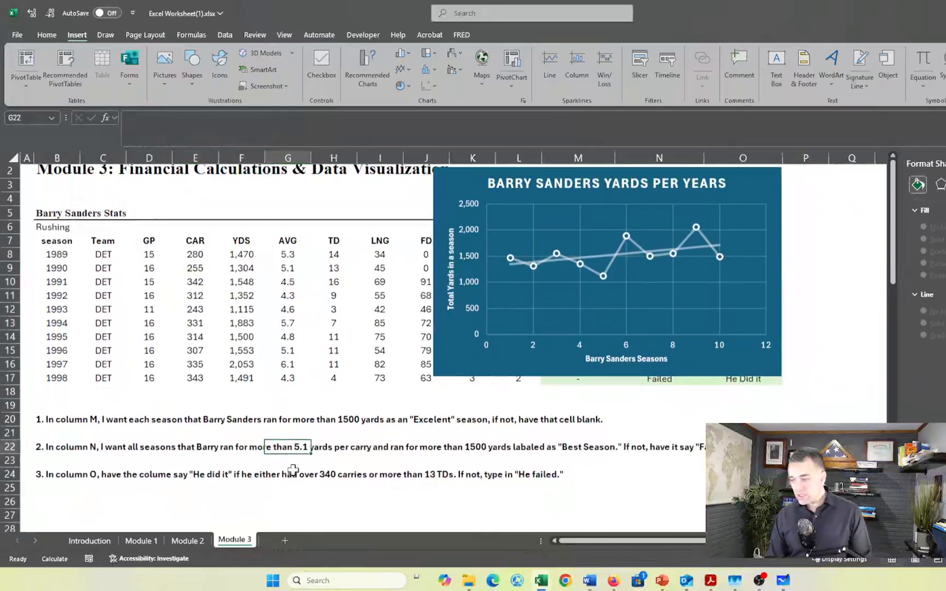
scroll(294, 469, "down", 5)
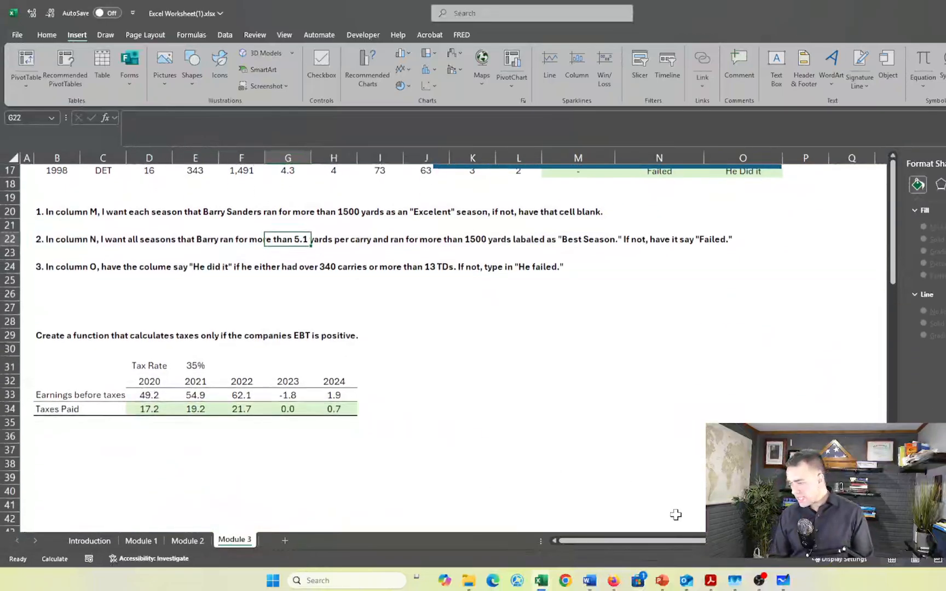
mouse_move(614, 581)
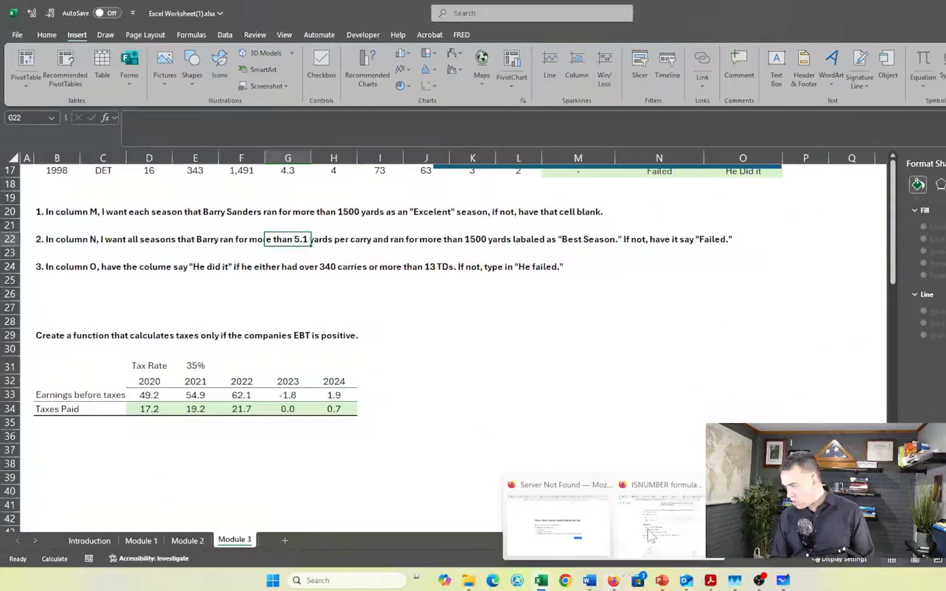
mouse_move(649, 536)
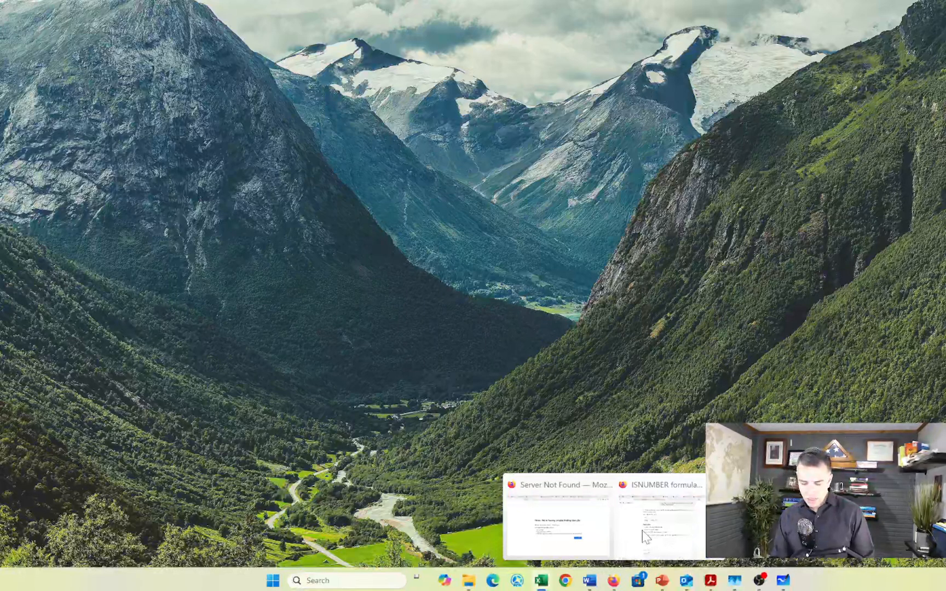